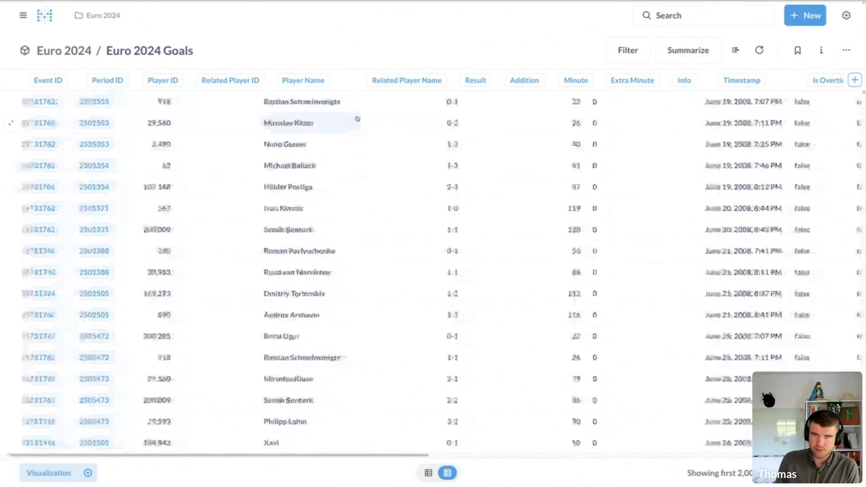
Open the query definition of the Euro 2024 Goals model and review its source table and joins
scroll(356, 118, right, 3)
click(846, 50)
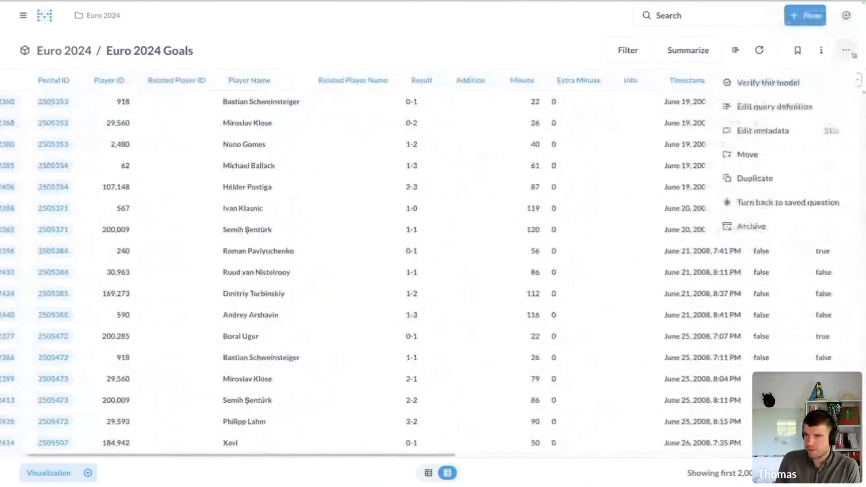
click(785, 109)
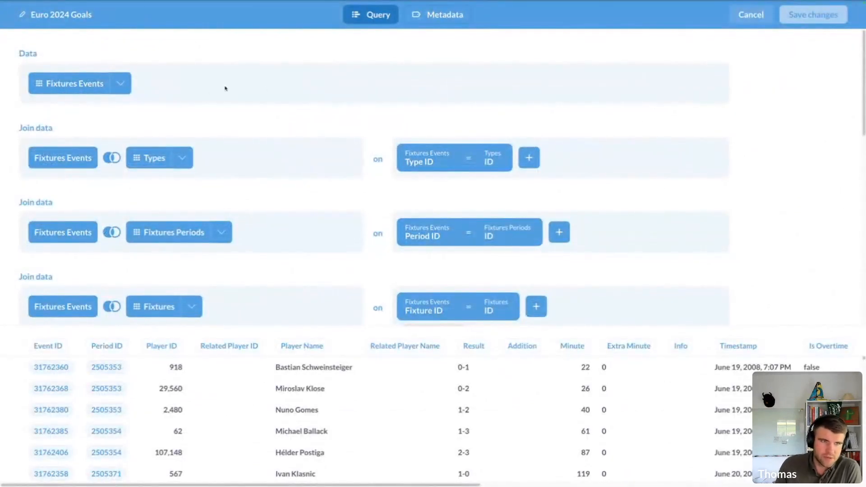
scroll(185, 141, down, 3)
scroll(185, 141, up, 3)
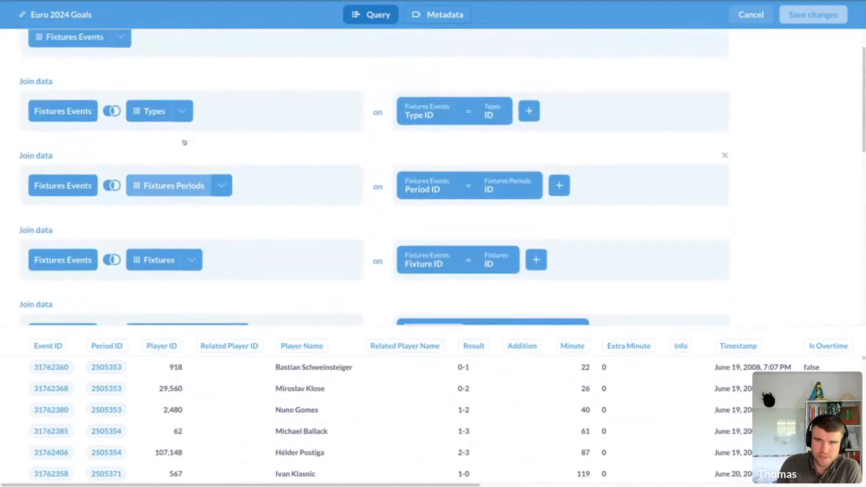
scroll(184, 142, up, 2)
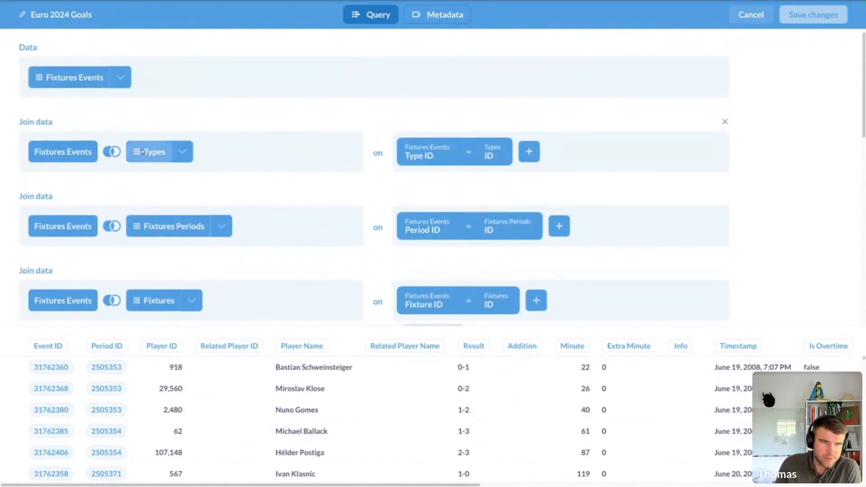
scroll(142, 152, up, 1)
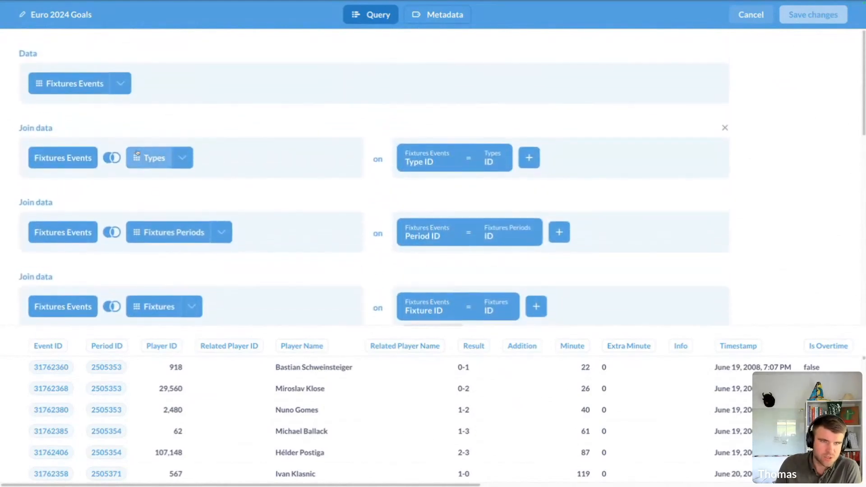
Review which columns of the Fixtures Events source table are included in the model
click(119, 85)
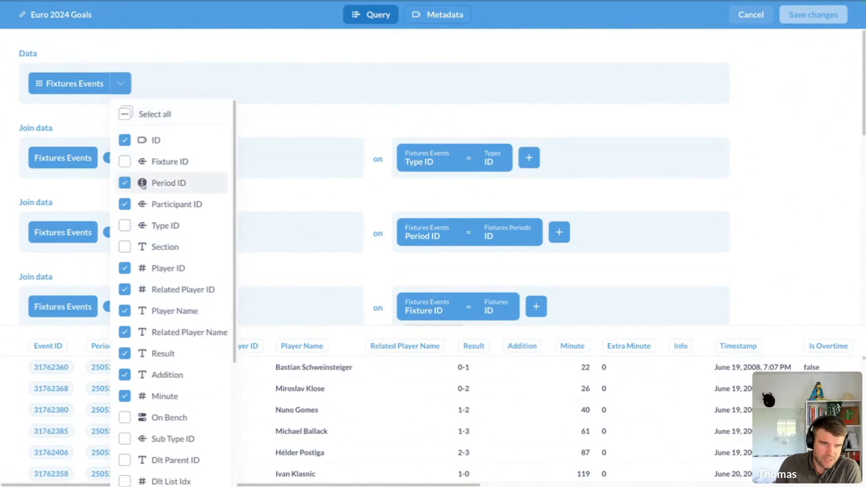
scroll(143, 377, down, 1)
scroll(176, 392, down, 4)
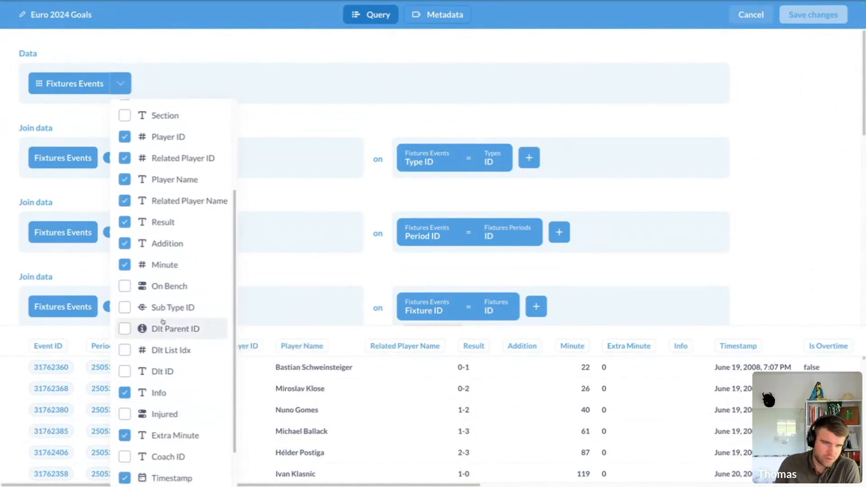
scroll(175, 321, down, 1)
scroll(174, 321, down, 1)
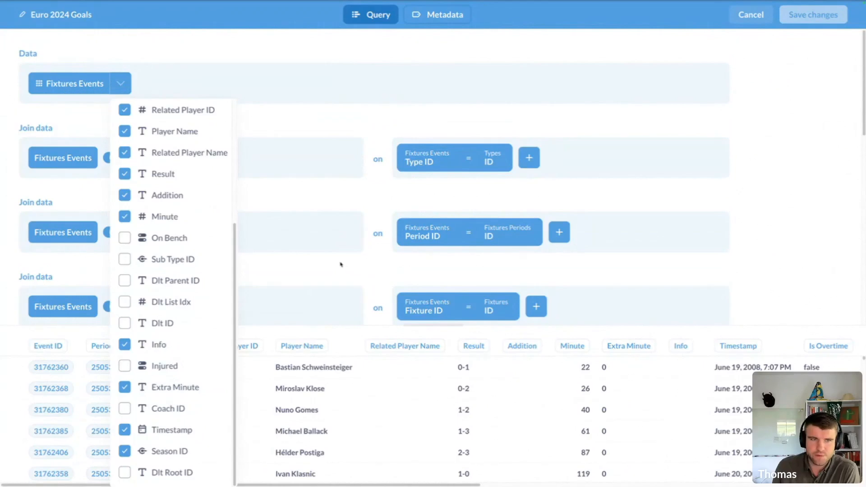
click(325, 260)
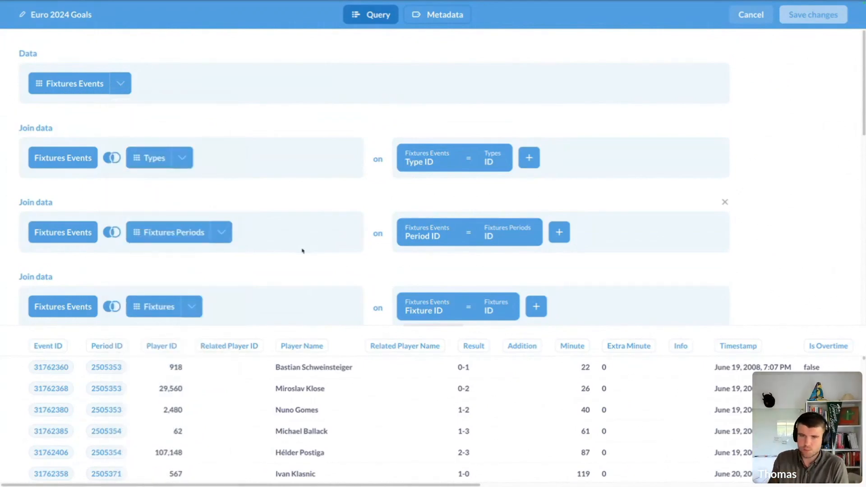
Inspect the expression of the Is Overtime custom column without changing it
scroll(302, 251, down, 6)
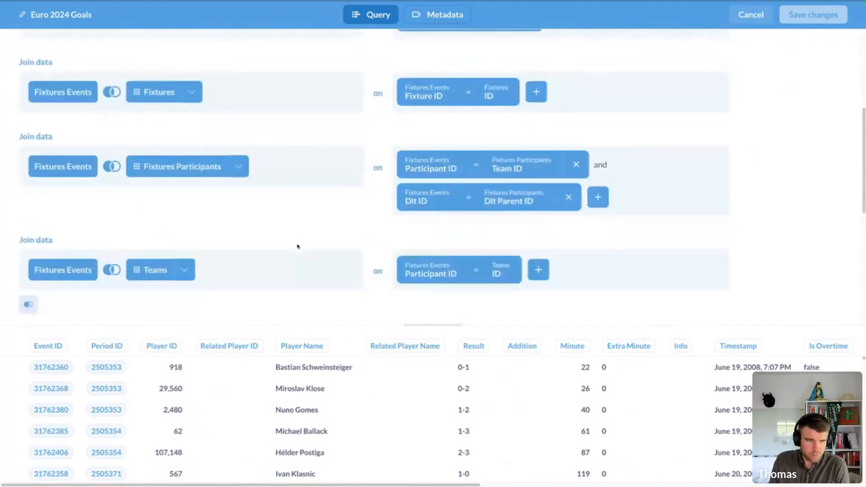
scroll(298, 245, down, 4)
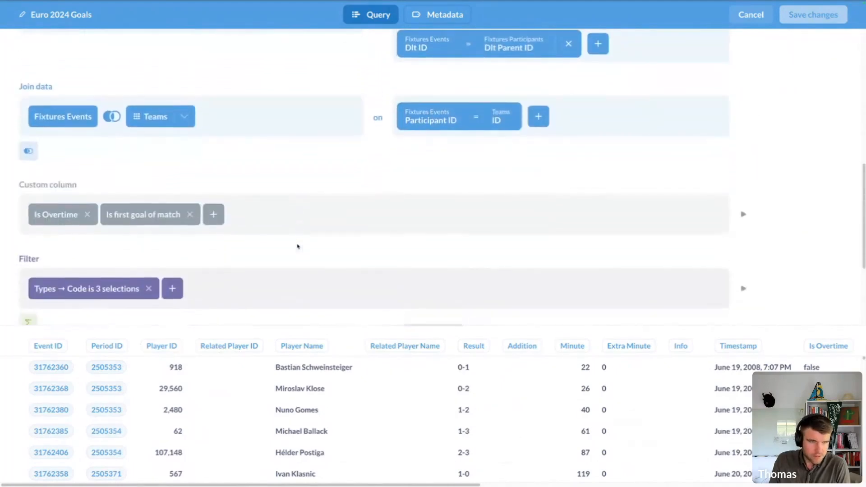
click(53, 191)
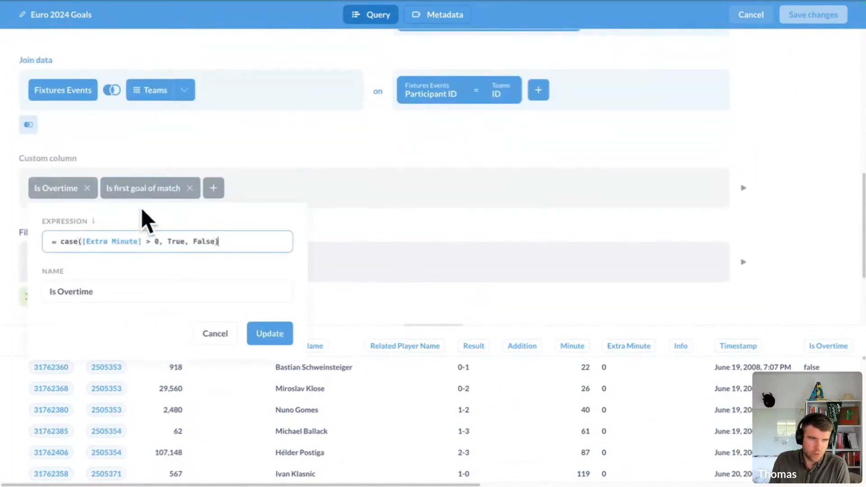
click(252, 190)
scroll(151, 195, down, 1)
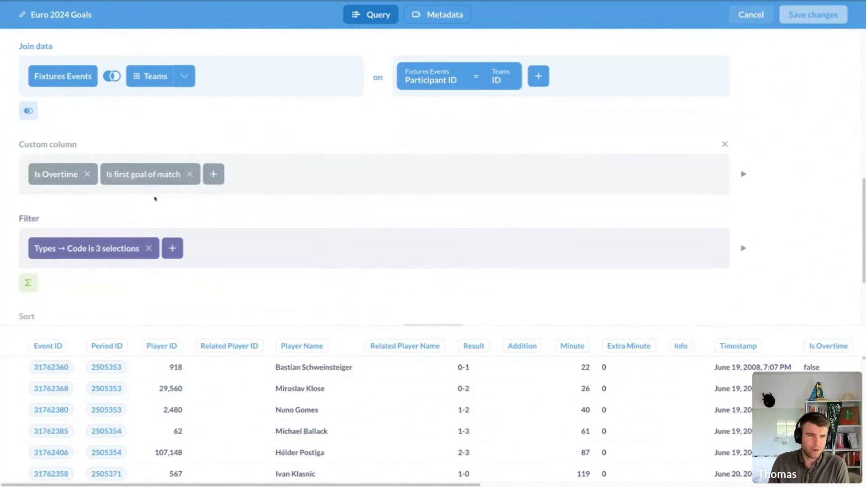
Inspect the values selected in the Types → Code filter, and view the sort settings below it
scroll(154, 198, down, 2)
click(131, 189)
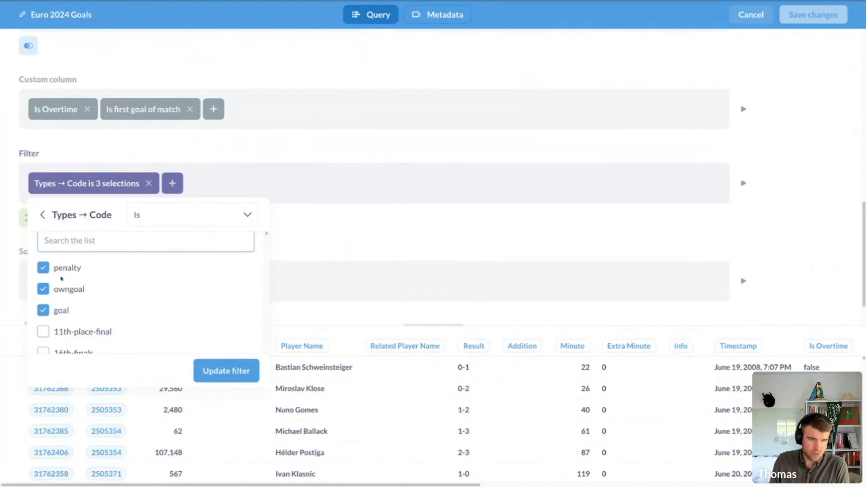
click(334, 240)
scroll(209, 193, down, 1)
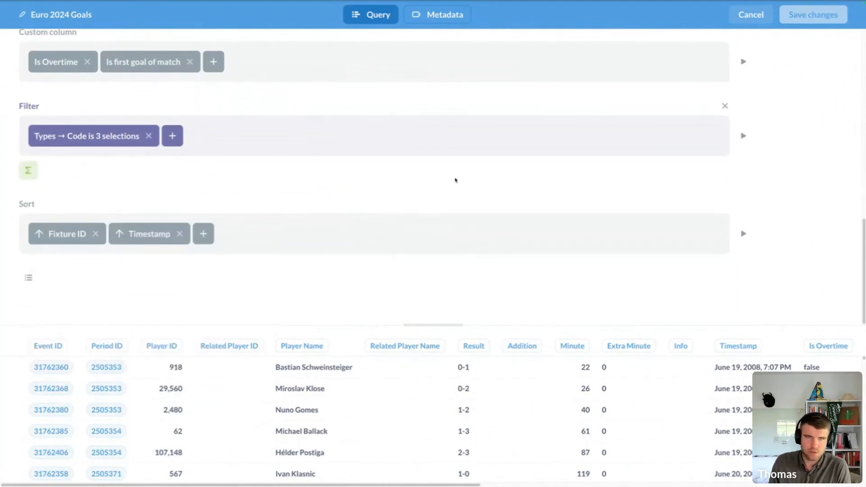
Examine the model's metadata settings for the Player Name and Participant ID columns
click(460, 19)
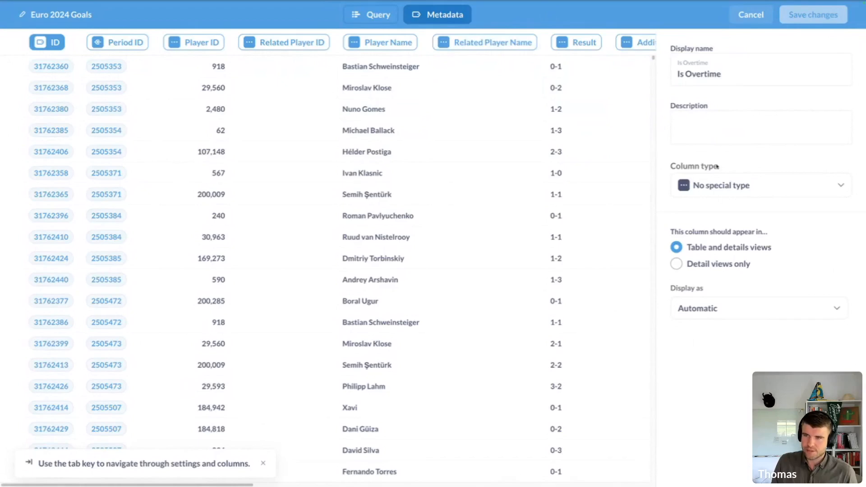
click(383, 45)
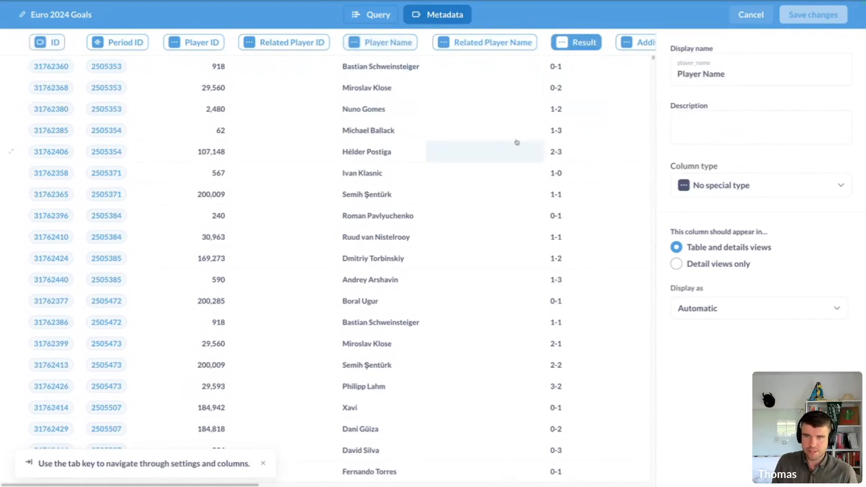
scroll(517, 142, right, 10)
scroll(507, 139, right, 14)
click(428, 43)
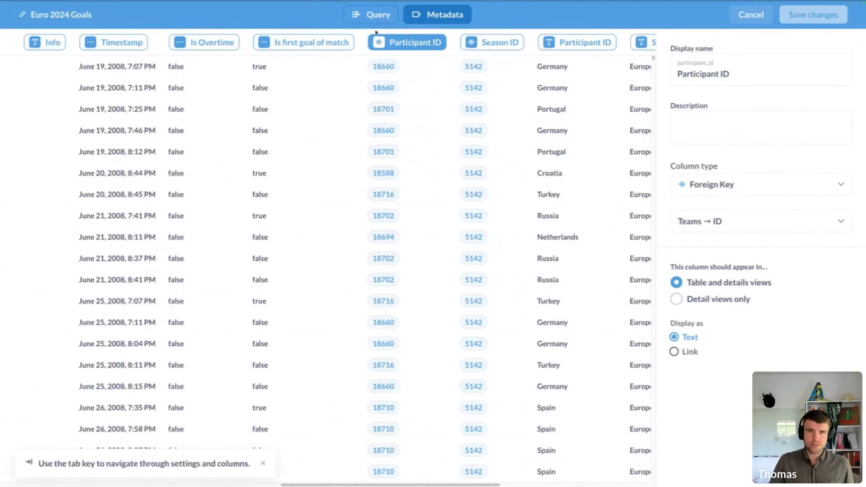
Return to the query definition and browse the tables available for a new filter, including the Venue fields, without adding one
click(371, 14)
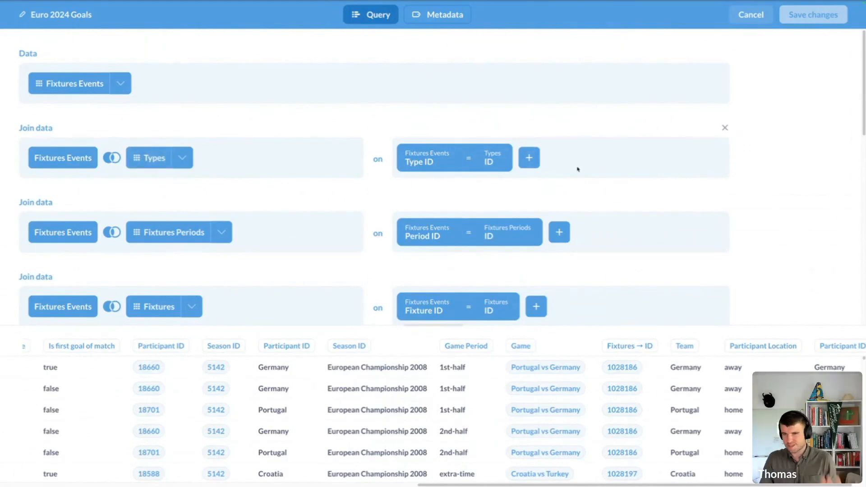
scroll(578, 169, down, 1)
scroll(578, 169, down, 10)
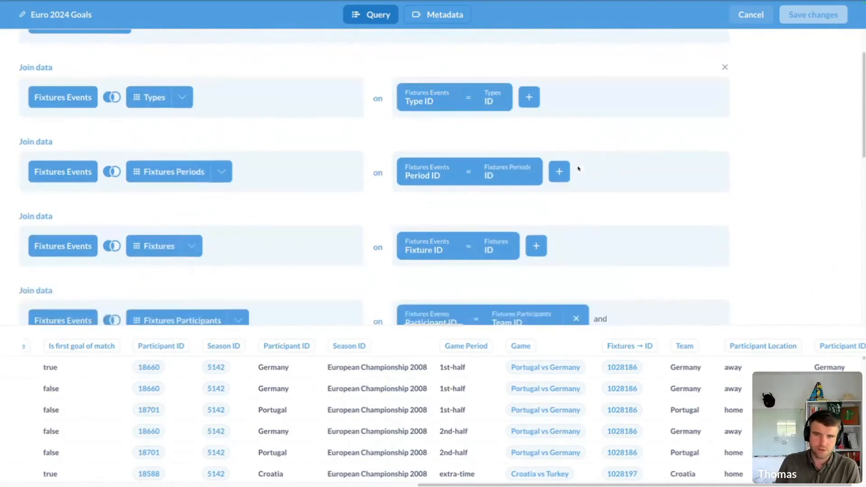
scroll(578, 169, down, 2)
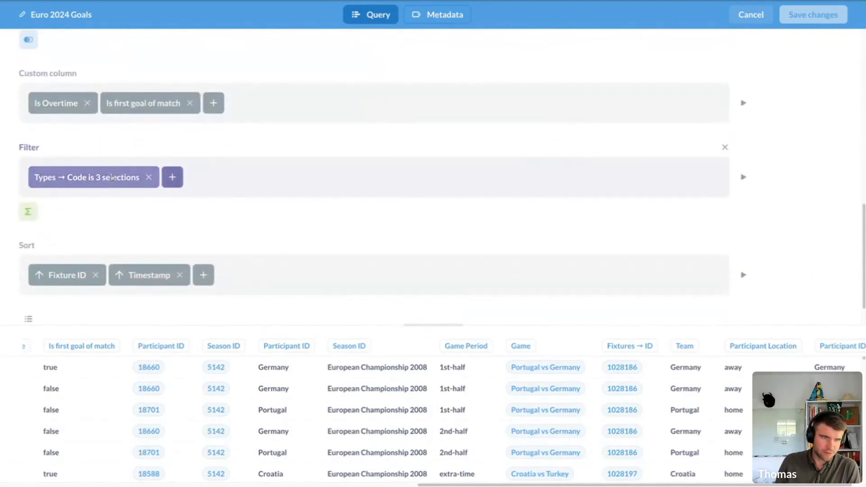
click(172, 177)
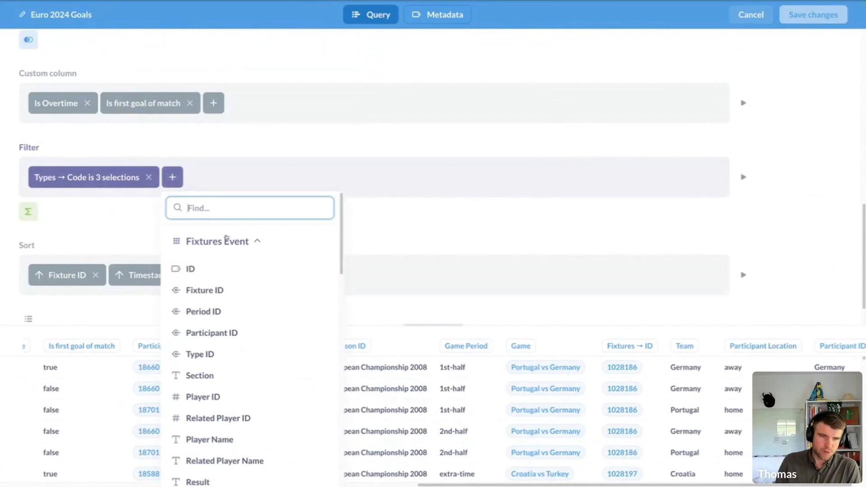
click(256, 242)
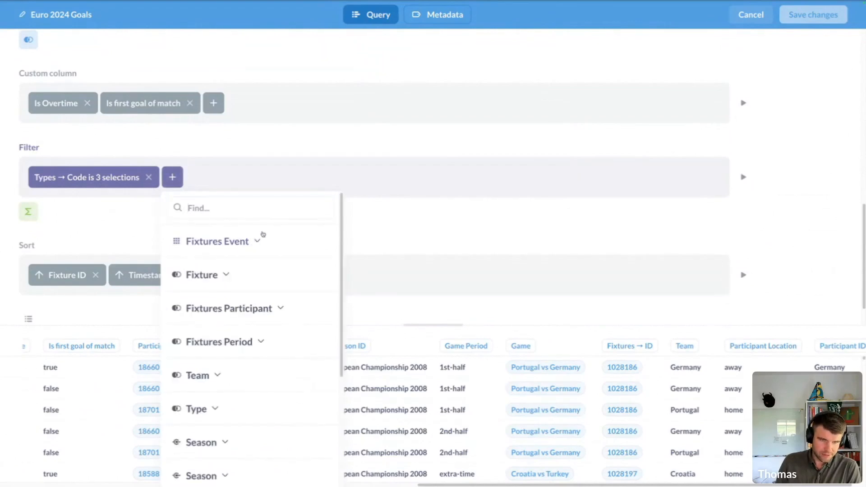
scroll(208, 286, down, 1)
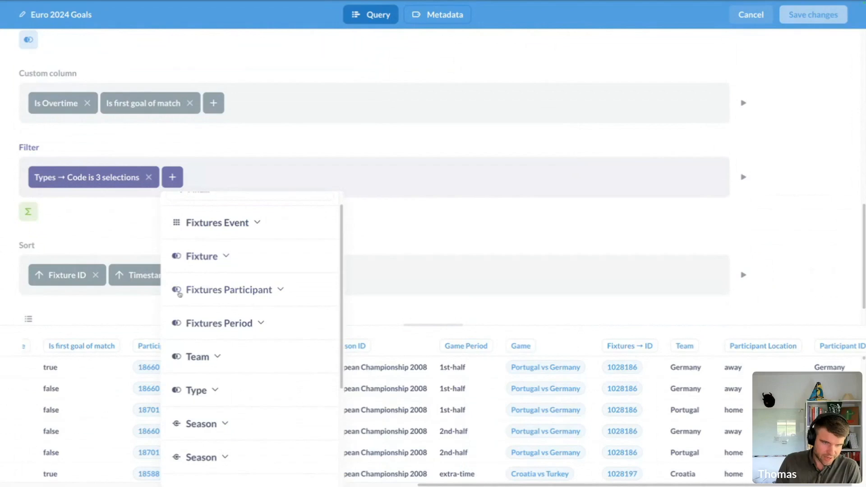
scroll(180, 294, down, 1)
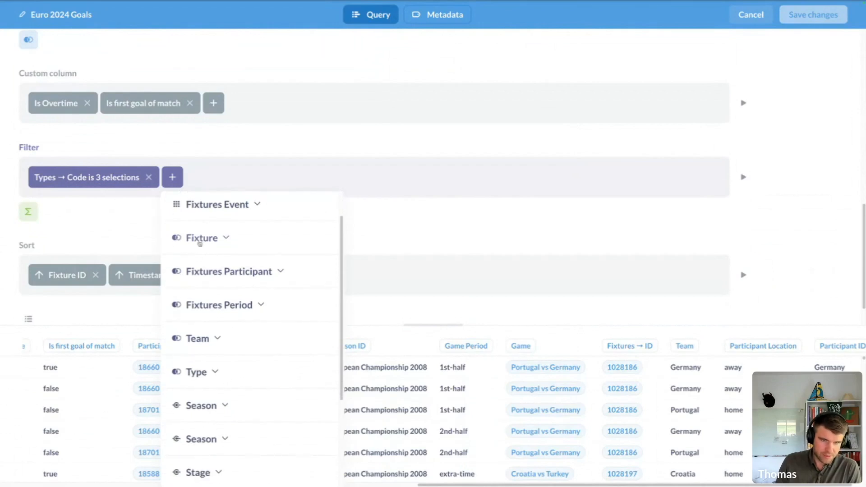
scroll(245, 300, down, 3)
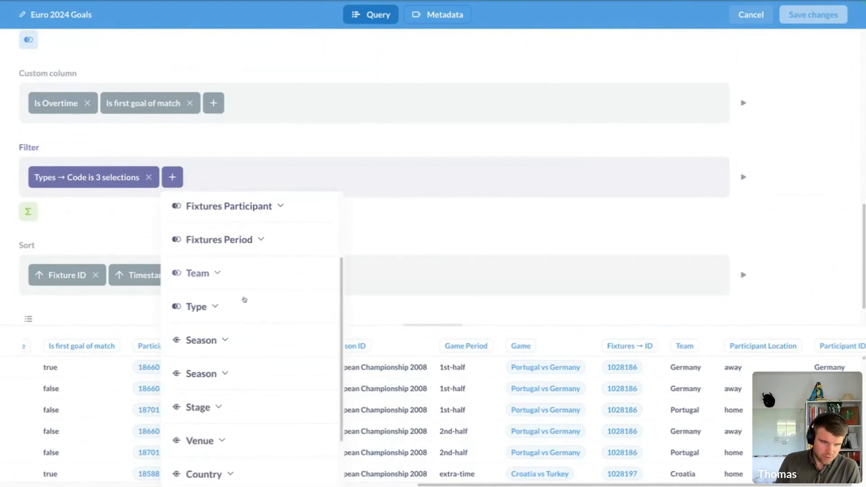
scroll(174, 301, down, 1)
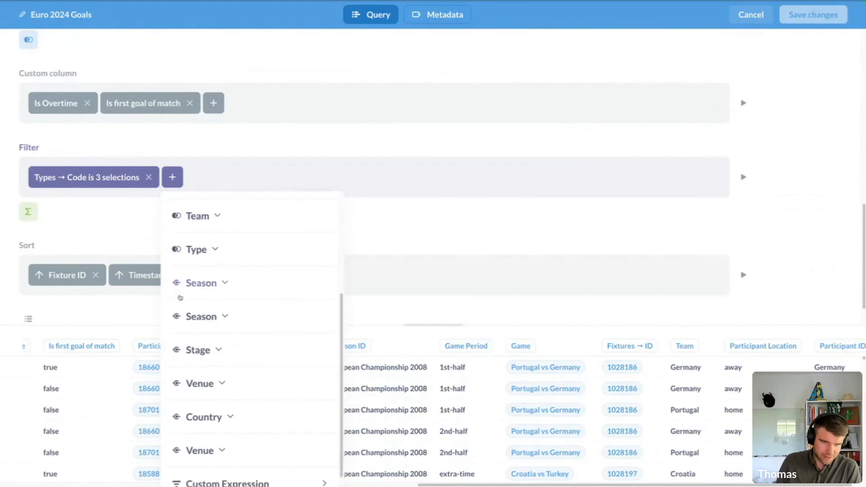
scroll(196, 291, down, 1)
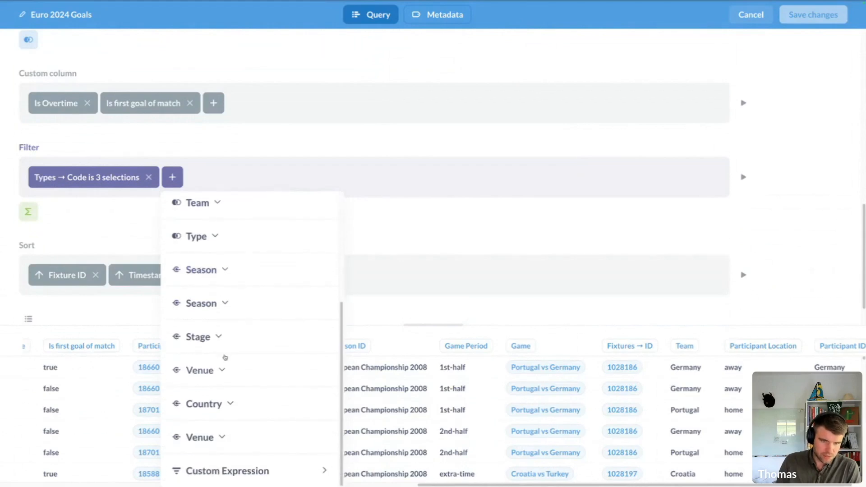
click(222, 371)
scroll(222, 367, down, 2)
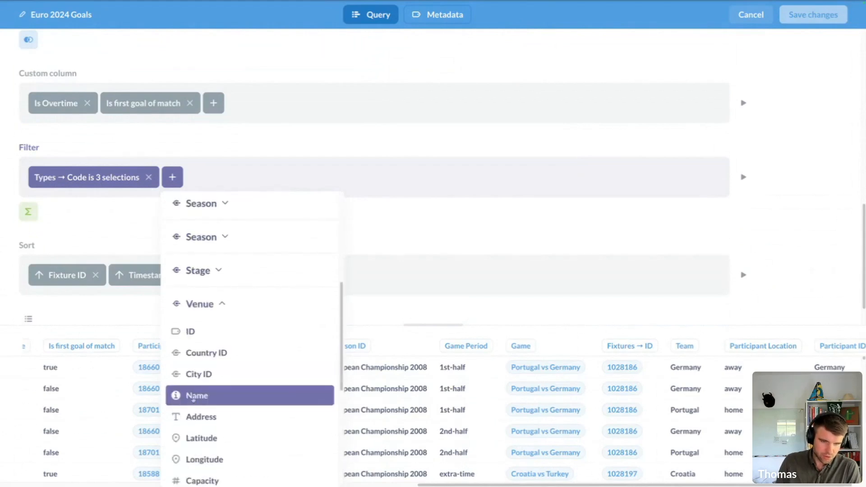
click(399, 270)
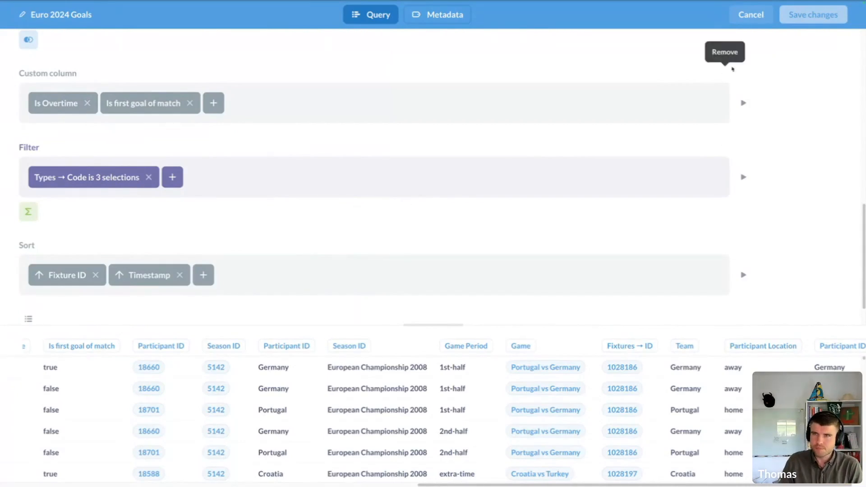
Leave the model editor without saving, then switch to the slide presentation and advance to the slide after the goals model example
click(749, 14)
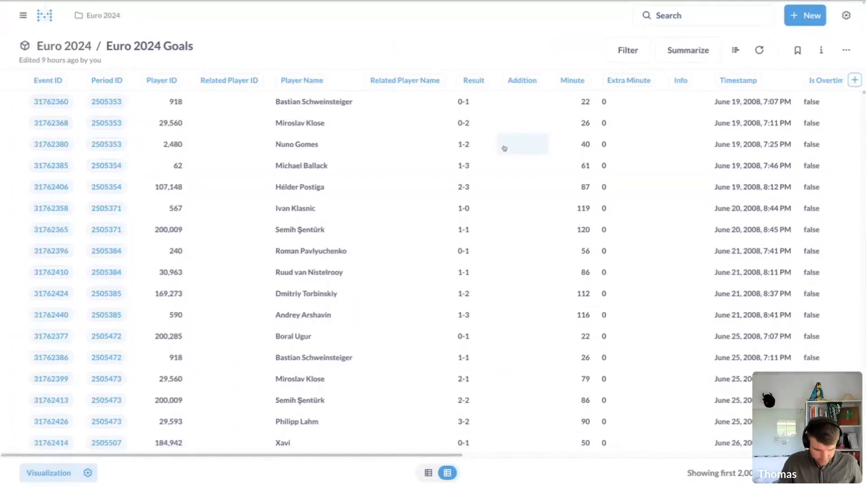
key(ctrl+Left)
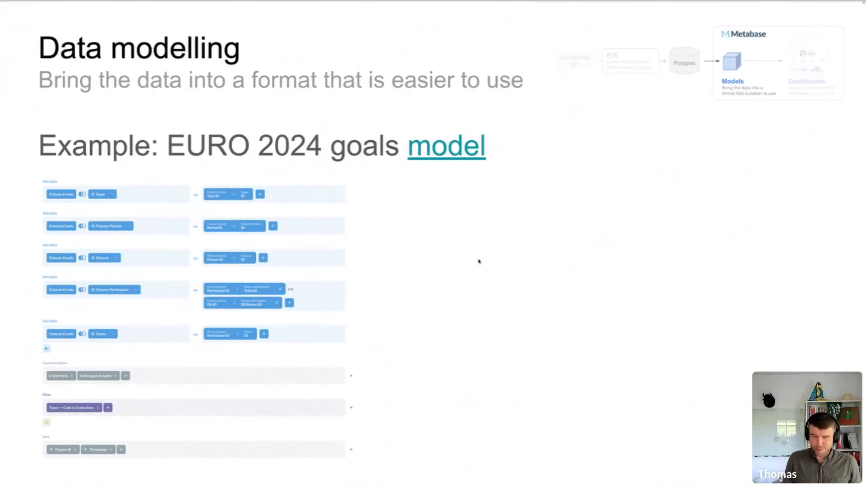
key(Right)
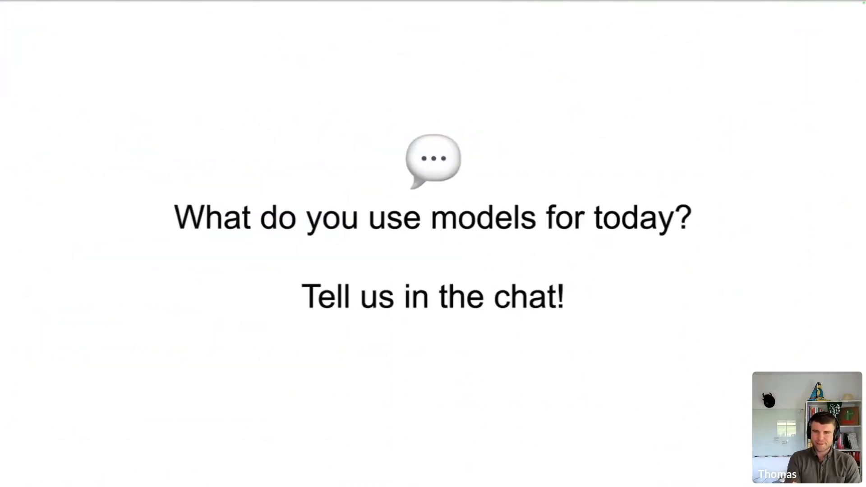
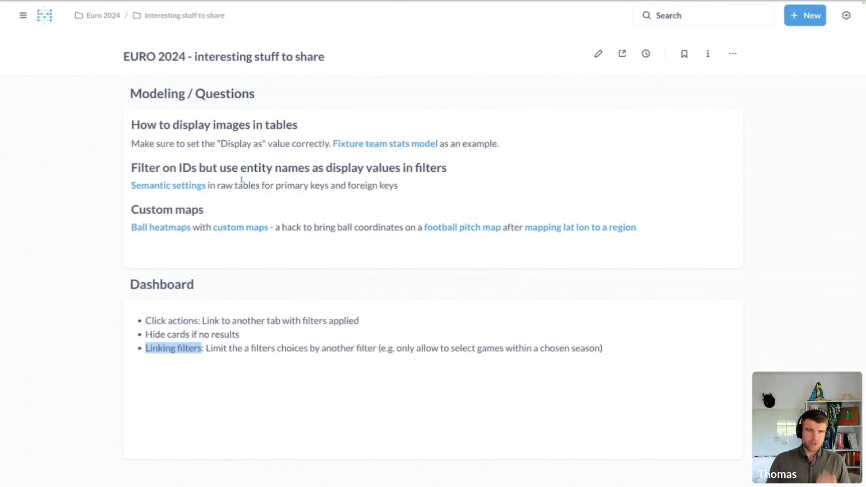
triple_click(179, 143)
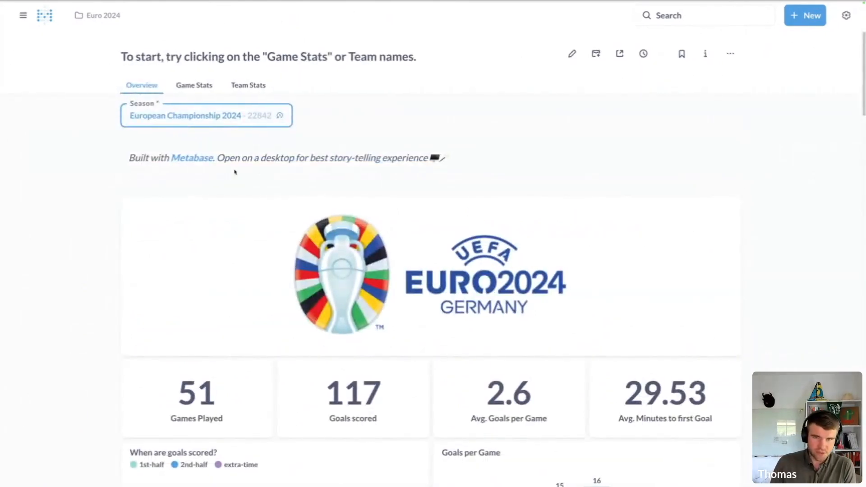
Look through the Overview dashboard's finished games, venues map, group standings, team stats and top scorers
scroll(234, 171, down, 3)
scroll(230, 134, up, 3)
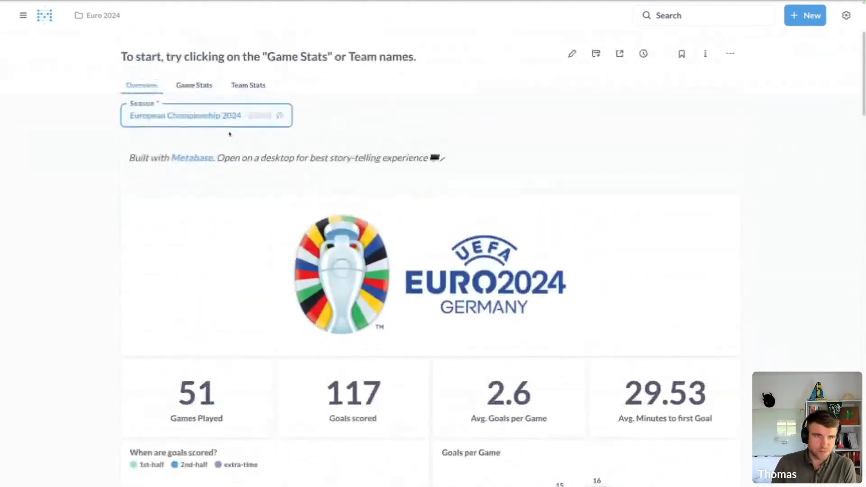
scroll(129, 169, down, 9)
scroll(129, 170, down, 7)
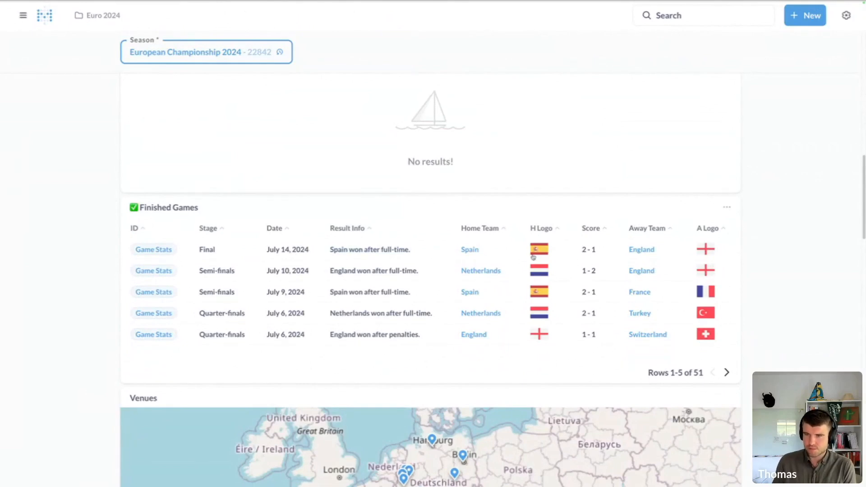
scroll(533, 257, down, 7)
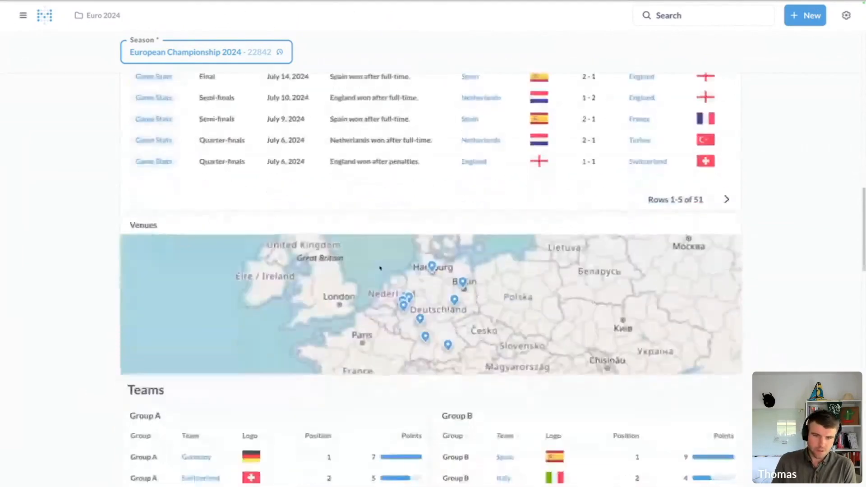
scroll(380, 269, down, 19)
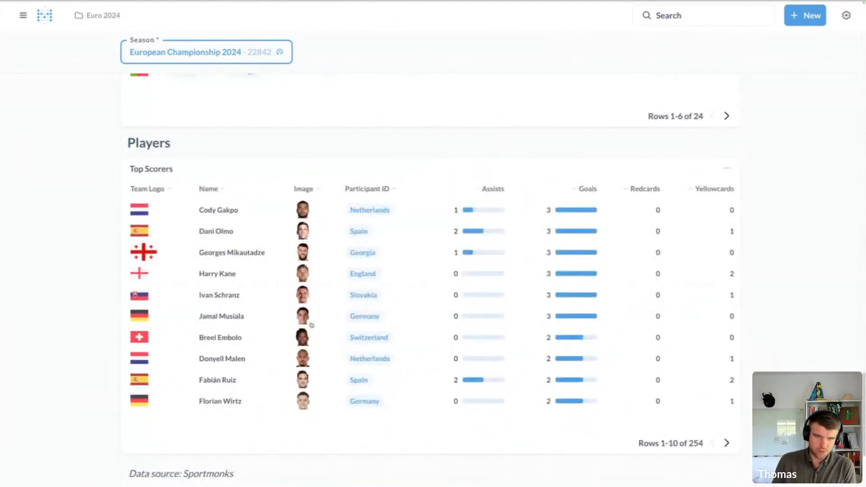
scroll(313, 295, up, 20)
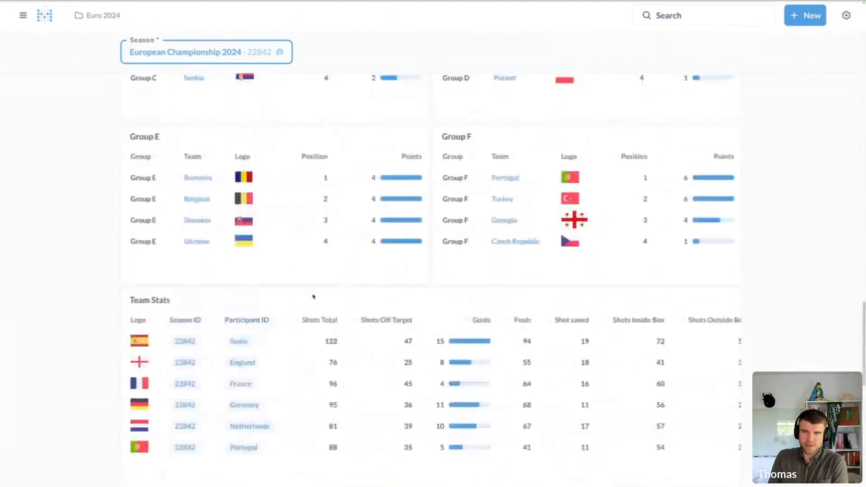
scroll(315, 292, up, 1)
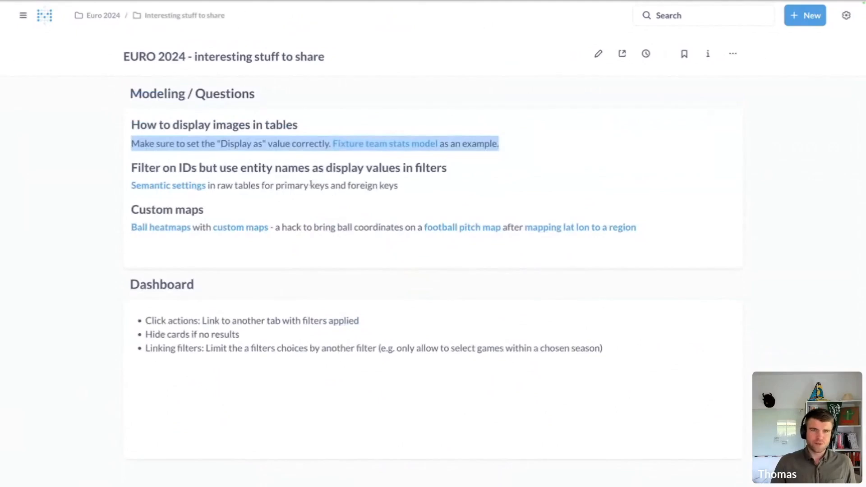
Open the metadata settings of the Euro 2024 Team Stats model and view the Logo column's settings
click(313, 163)
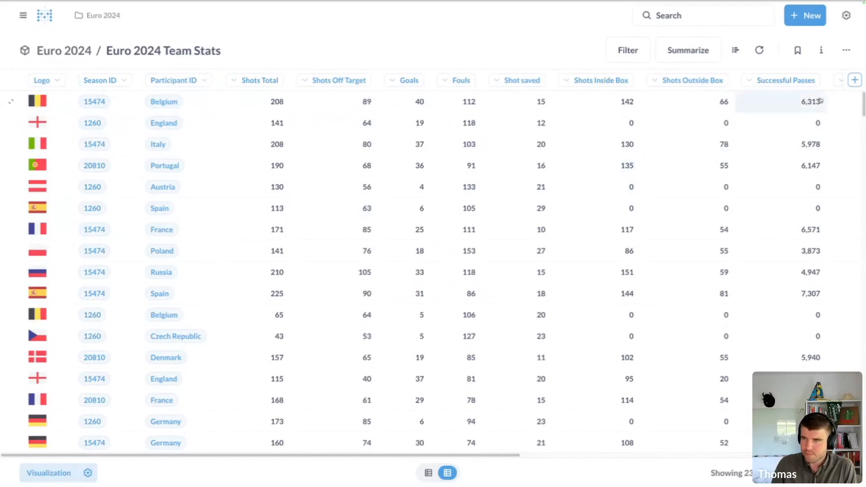
click(848, 52)
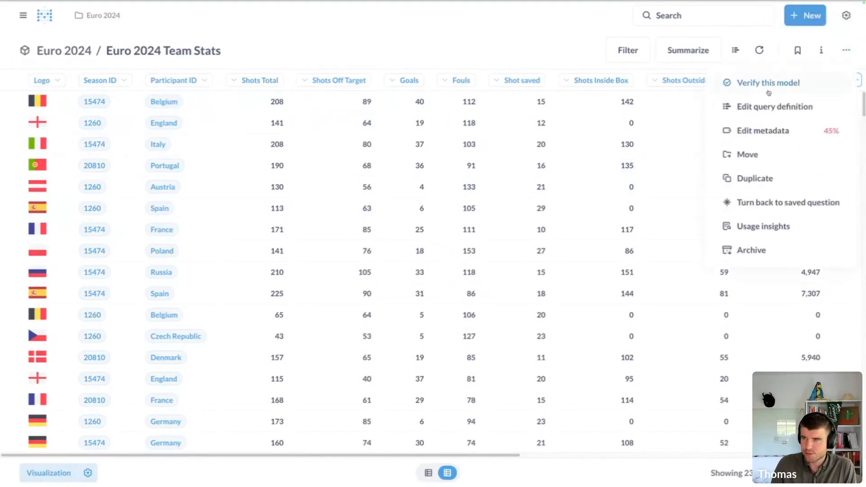
click(772, 134)
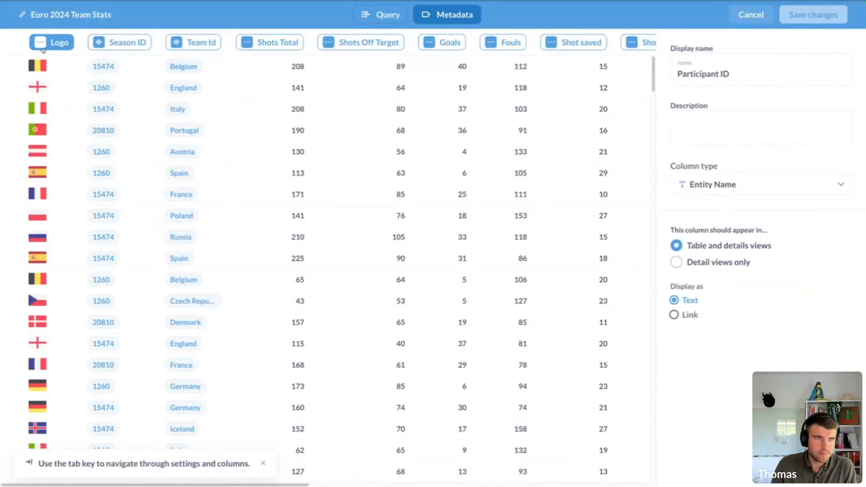
click(43, 49)
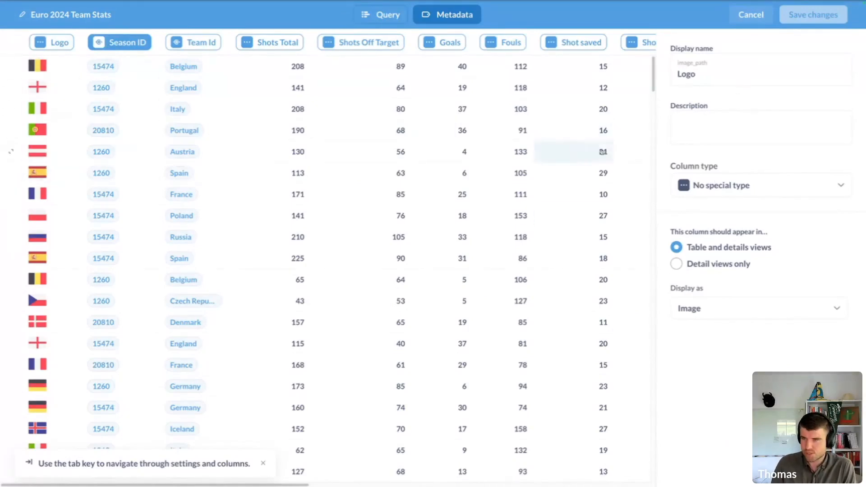
Browse the column types available for the Logo column, down to the URL types, without changing the selection
click(697, 186)
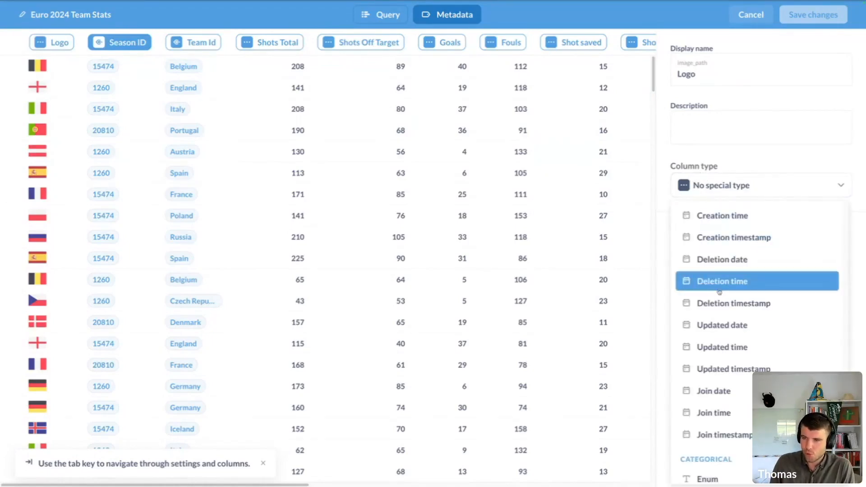
scroll(721, 288, down, 4)
scroll(720, 293, down, 1)
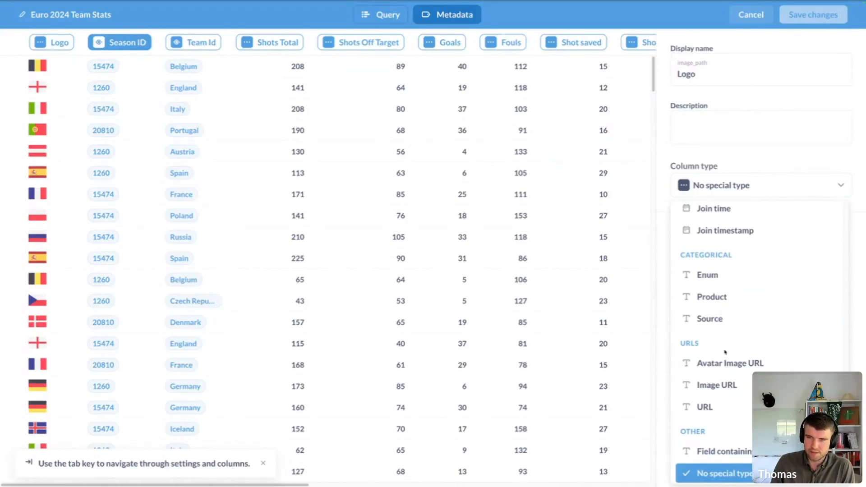
click(677, 160)
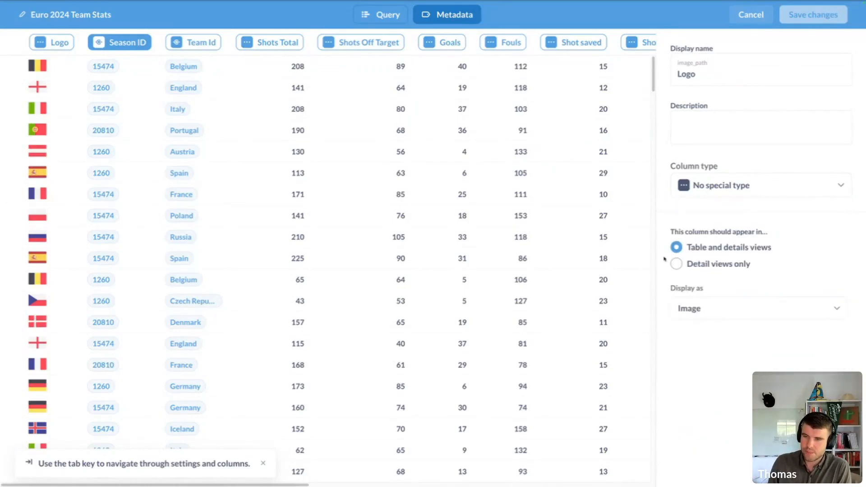
Try displaying the Logo column as Text and as Link to compare how the image URLs are rendered
drag(676, 288, 701, 289)
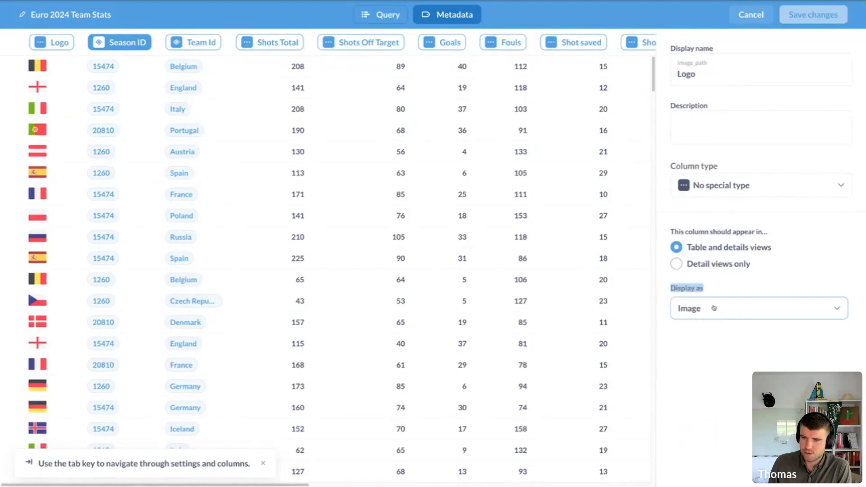
click(714, 308)
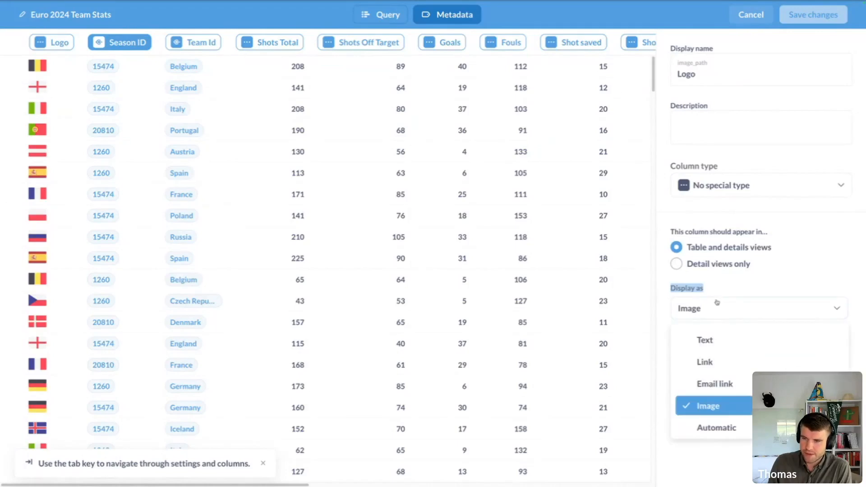
click(732, 341)
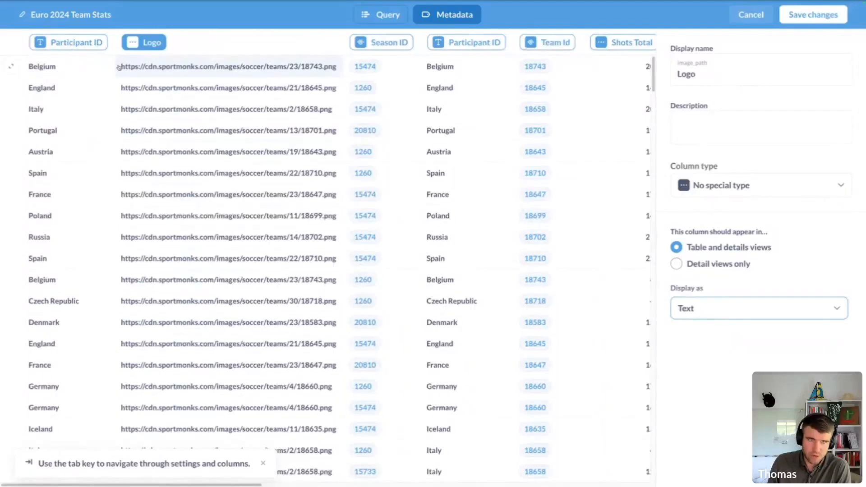
click(716, 311)
click(727, 360)
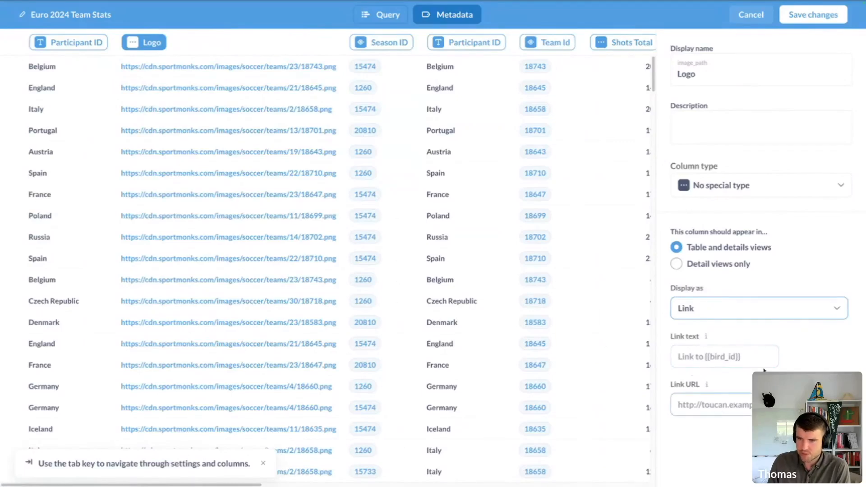
Set the Logo column's display back to Image and leave the metadata editor, discarding the changes
click(742, 316)
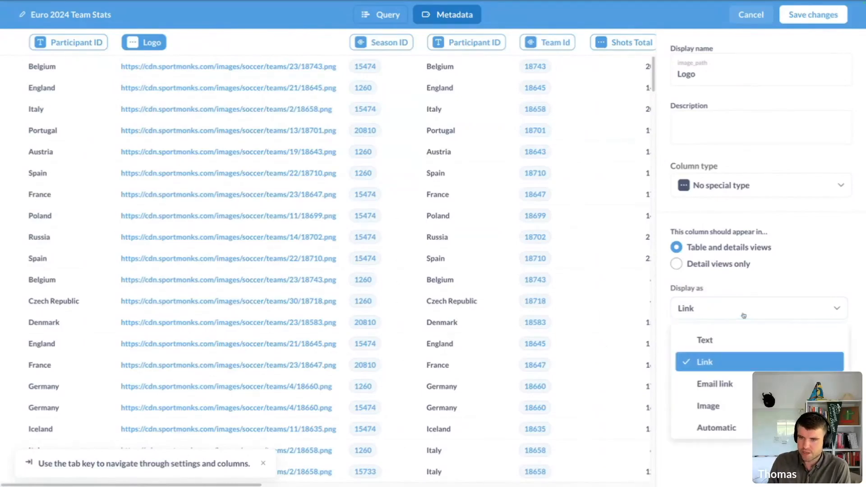
click(719, 407)
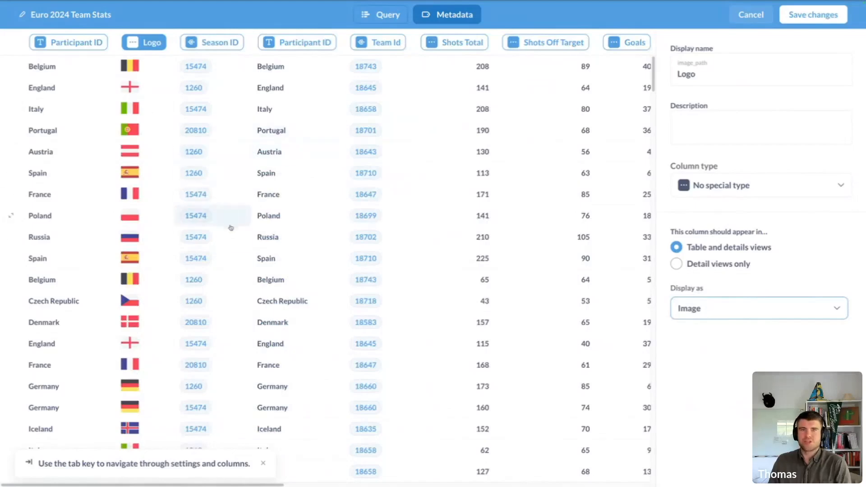
click(764, 15)
click(573, 282)
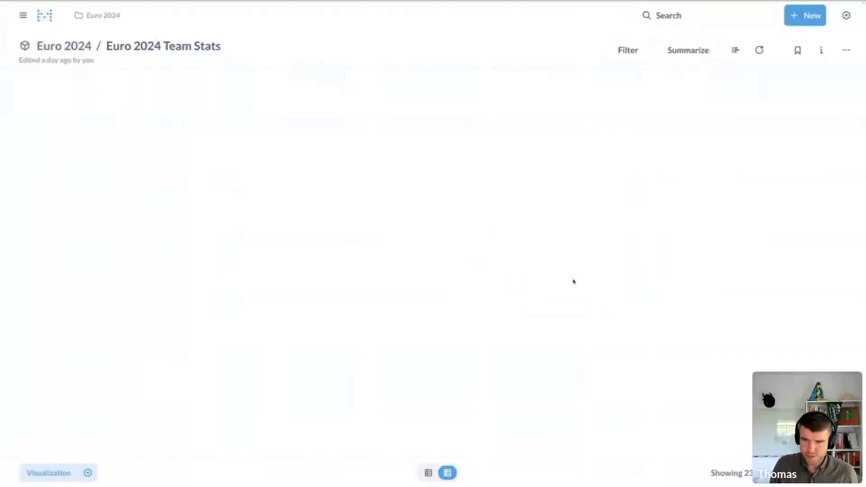
Inspect the Logo column's display options in the table's visualization settings, leaving Image selected, and close the settings
click(88, 473)
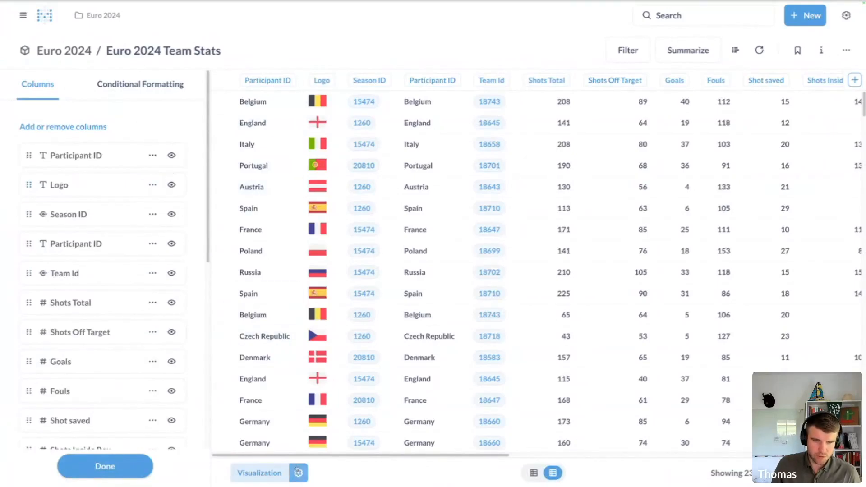
click(153, 185)
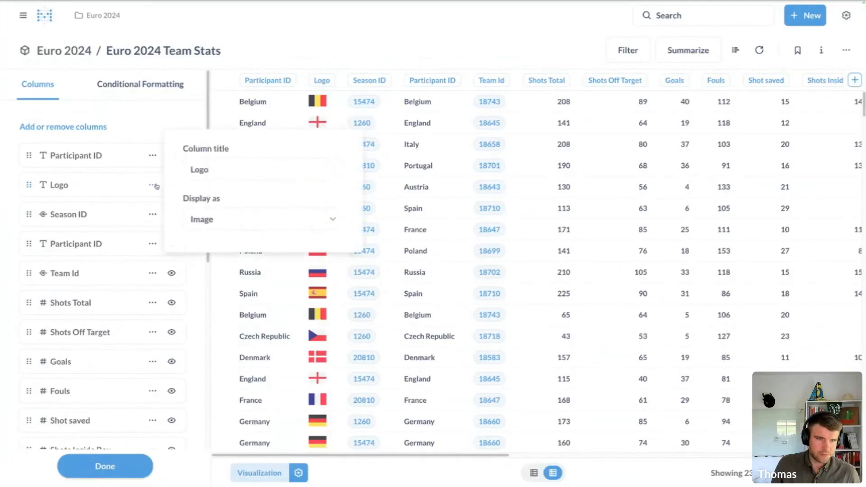
click(201, 223)
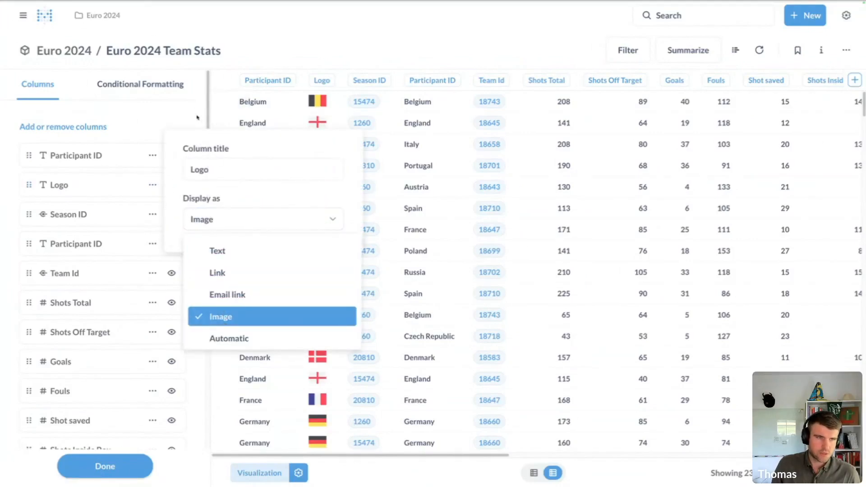
click(197, 117)
click(197, 118)
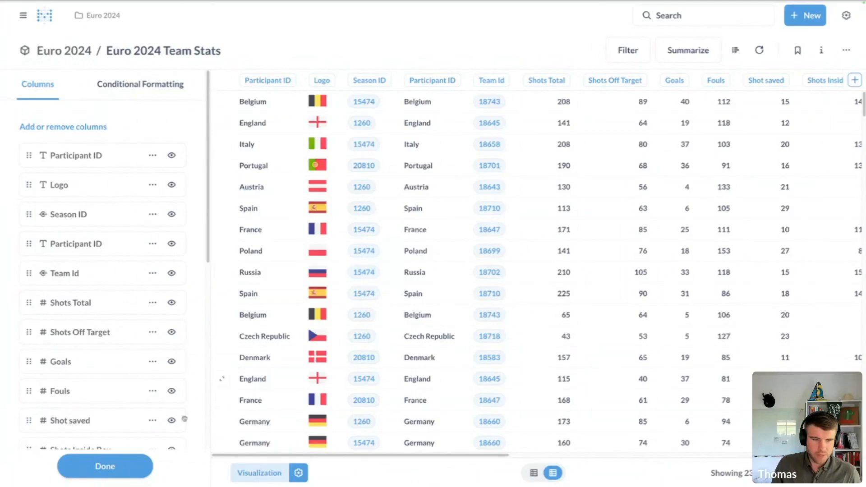
click(105, 466)
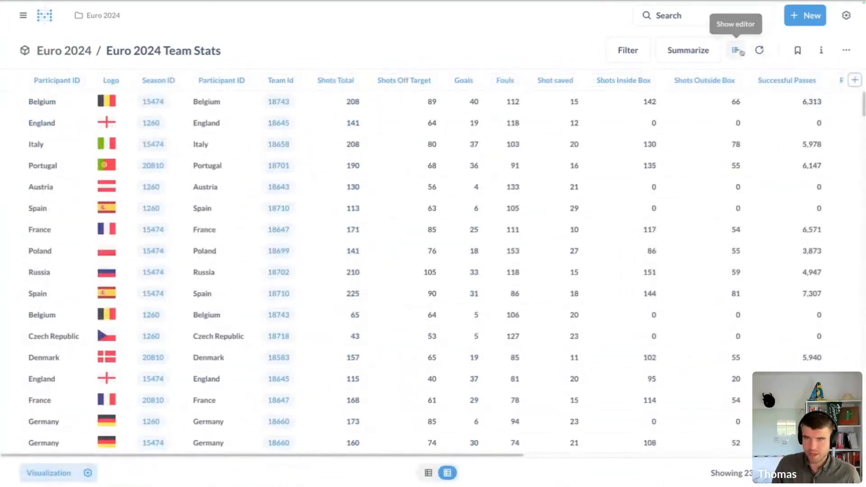
Summarize the Euro 2024 Team Stats model by count of rows grouped by Logo, and visualize the result
click(737, 51)
click(141, 163)
click(67, 285)
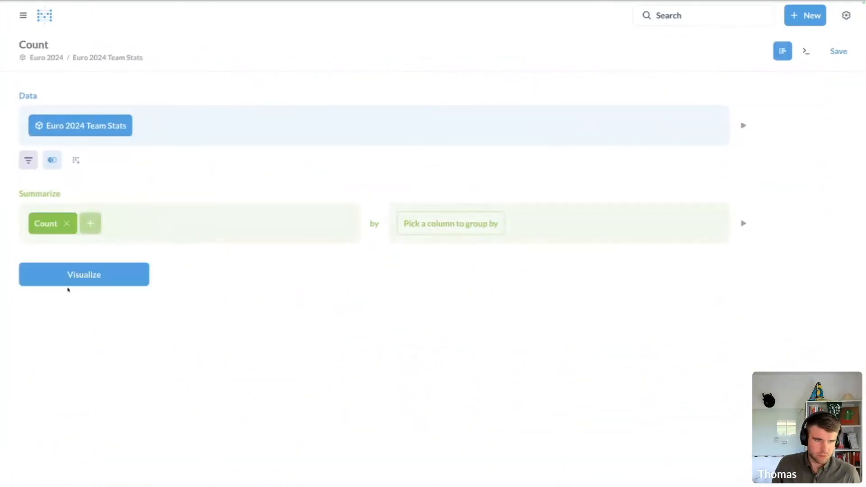
click(433, 230)
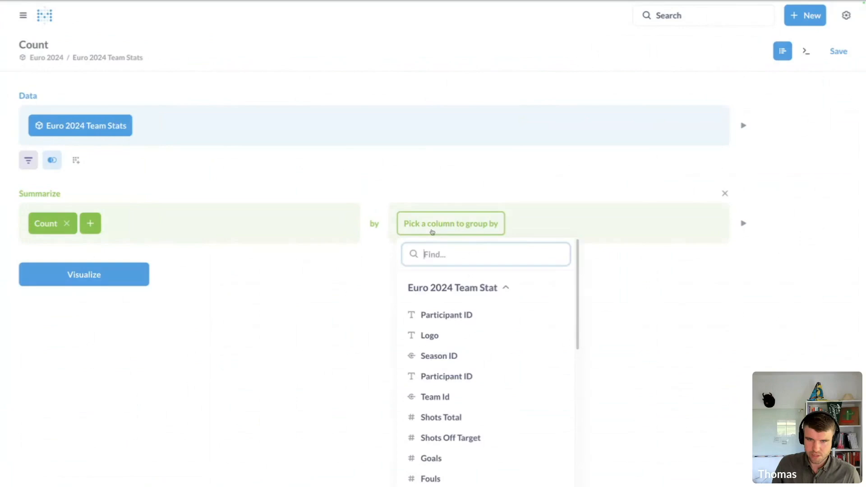
click(436, 334)
click(74, 336)
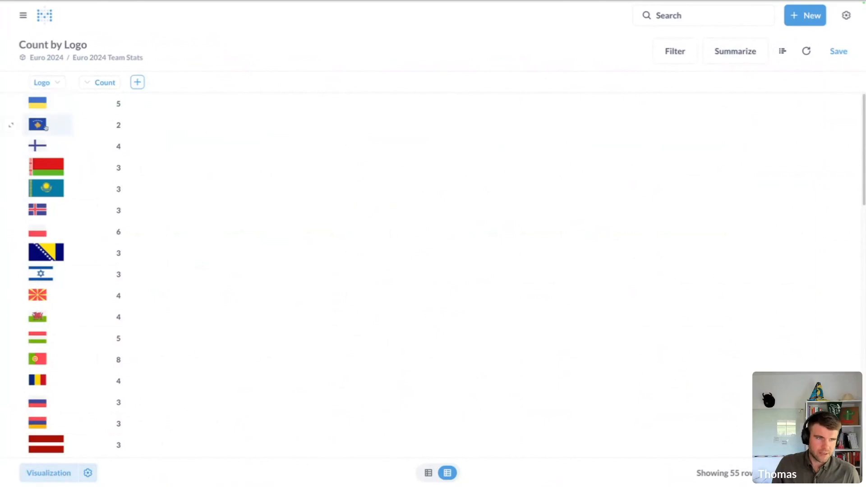
Try the Count by Logo result as a bar chart and a row chart, and return it to a table
click(63, 473)
click(89, 101)
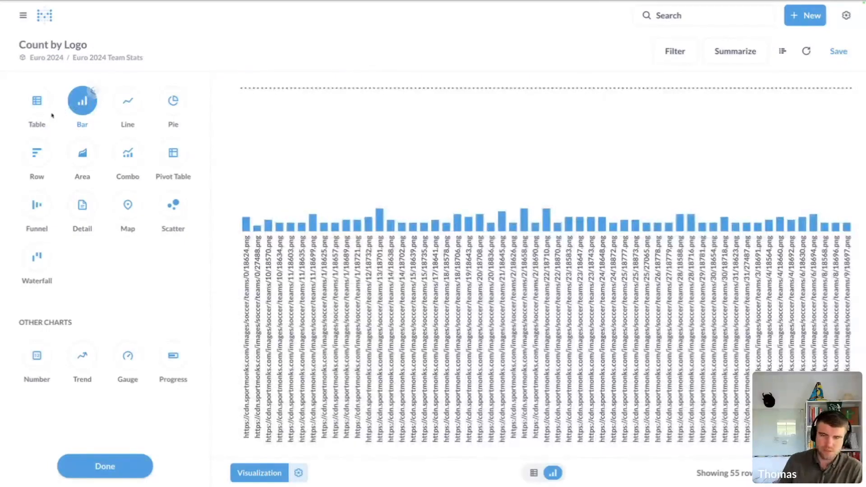
click(37, 153)
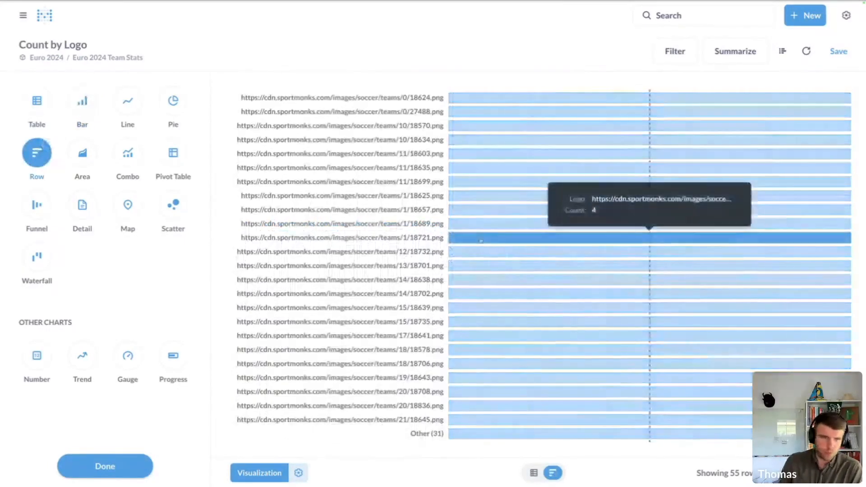
click(44, 106)
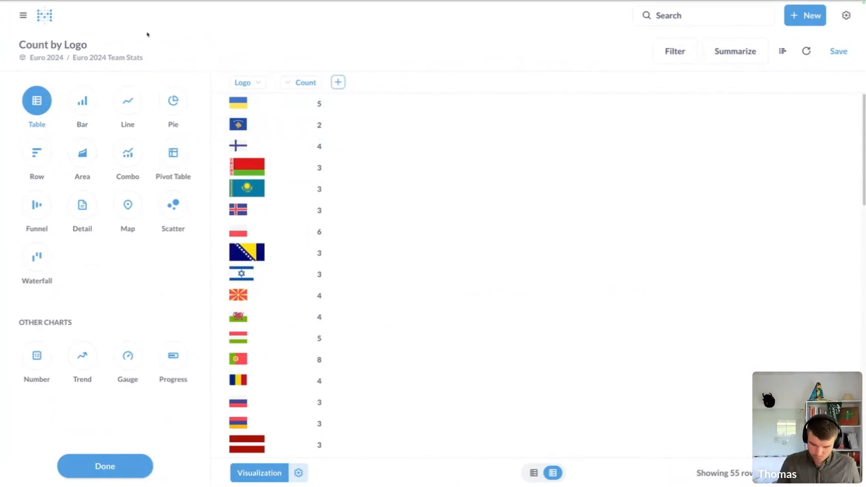
Return to the Euro 2024 dashboard's Overview by way of the tips dashboard, and open the Season filter's value list
key(ctrl+Tab)
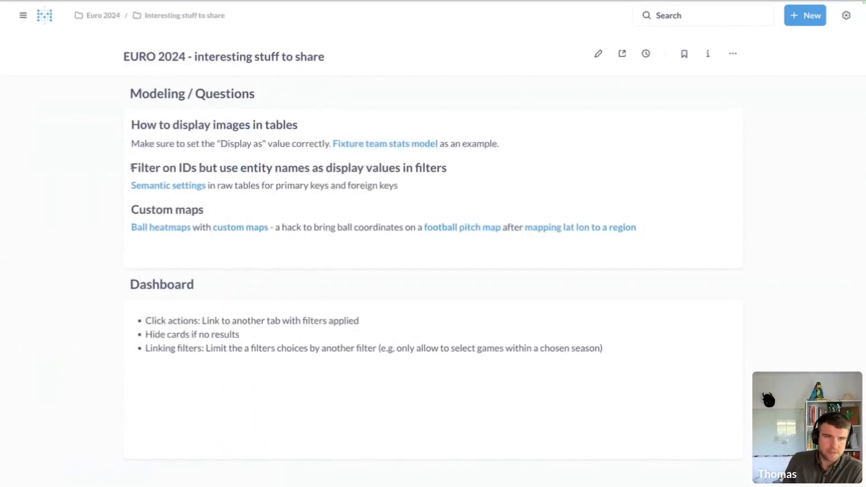
key(ctrl+shift+Tab)
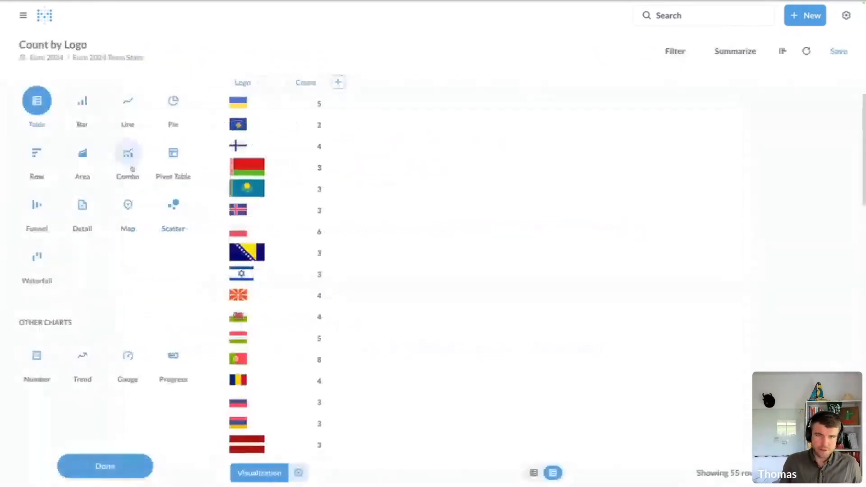
key(ctrl+shift+Tab)
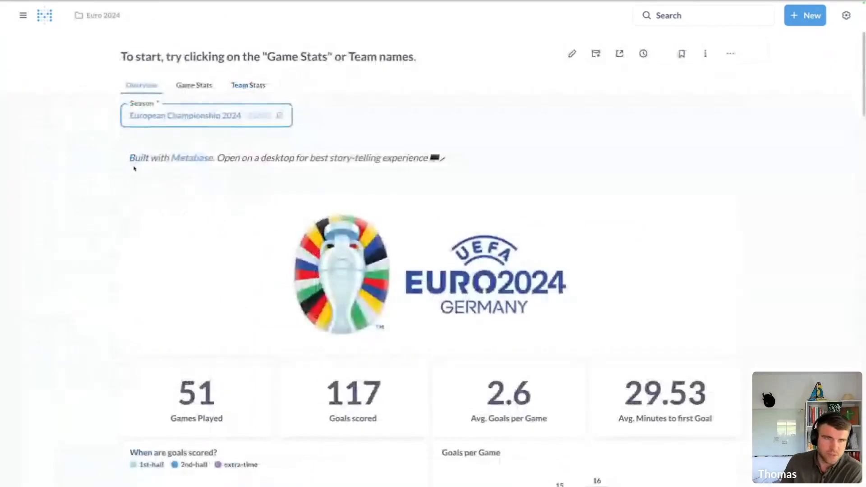
click(190, 119)
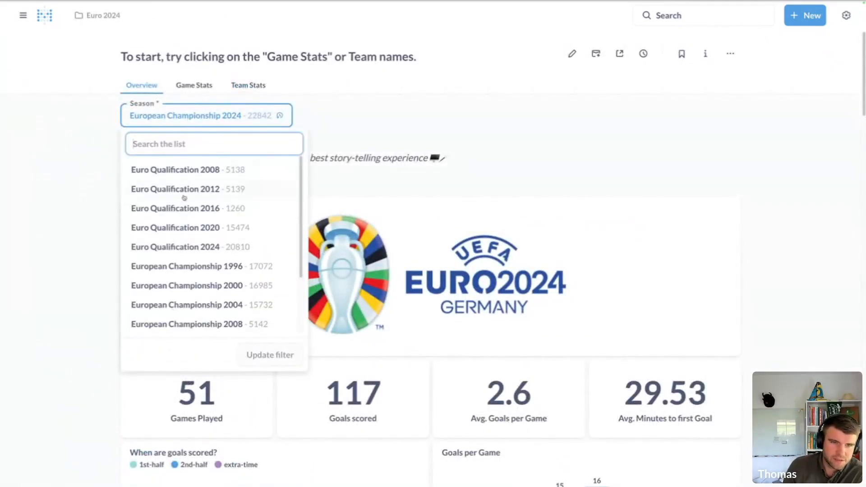
Search the Season filter's values for 2024, and open the table metadata through the tips dashboard's Semantic settings link
text(2024)
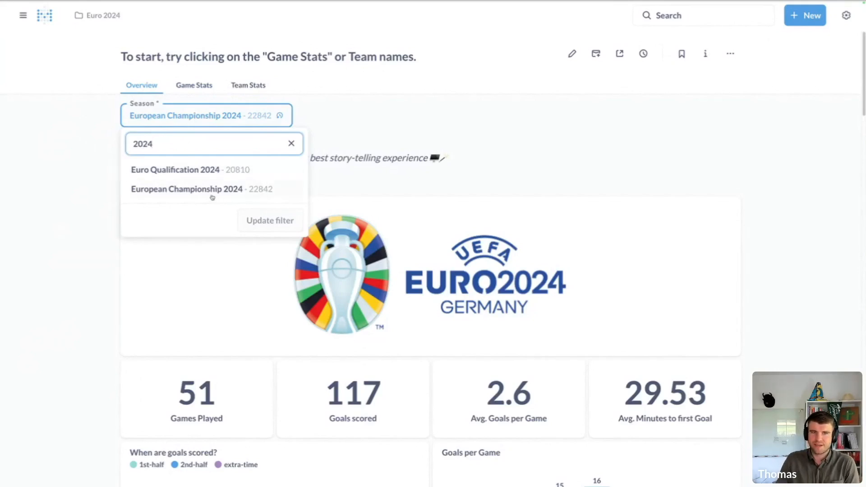
click(86, 150)
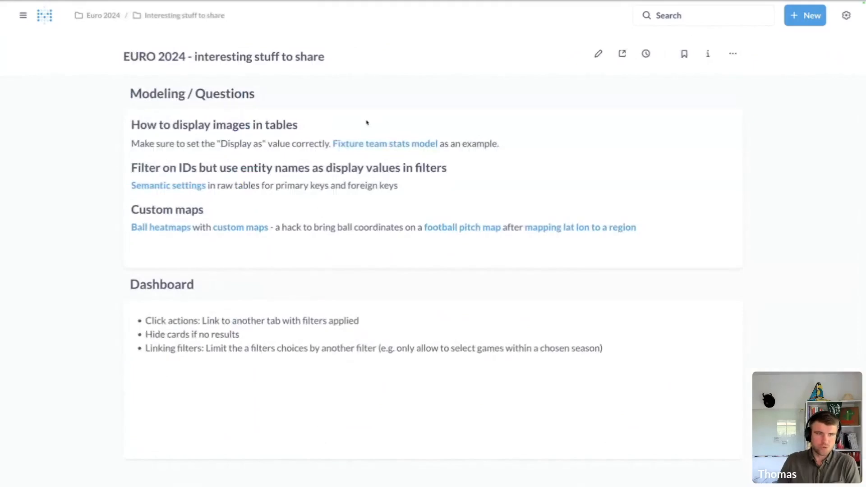
click(175, 189)
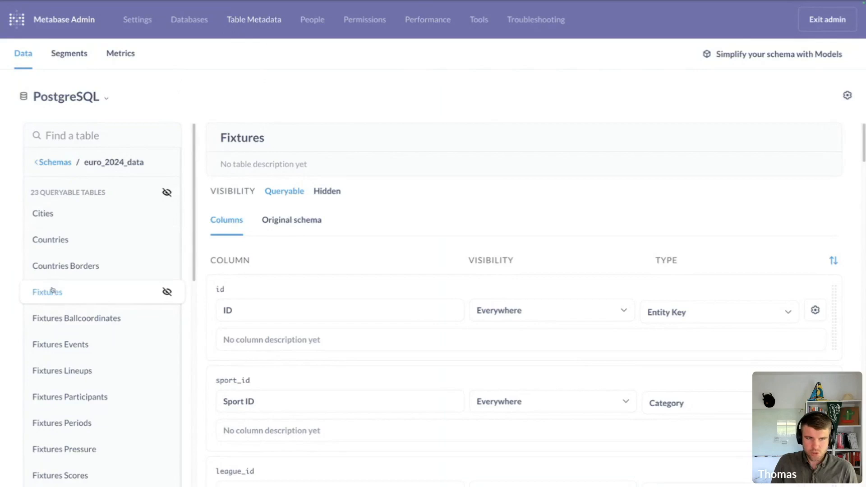
Examine the Fixtures table's columns and their semantic types, comparing the ID, foreign key and Name columns
scroll(259, 257, down, 1)
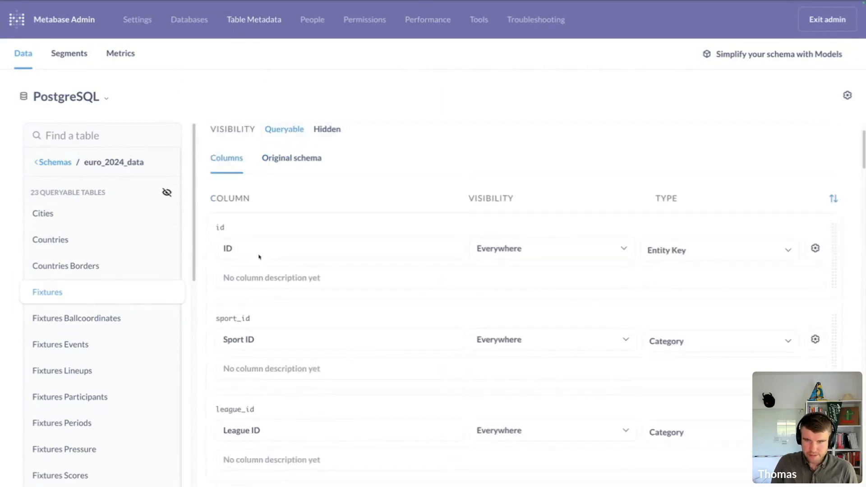
scroll(286, 209, down, 5)
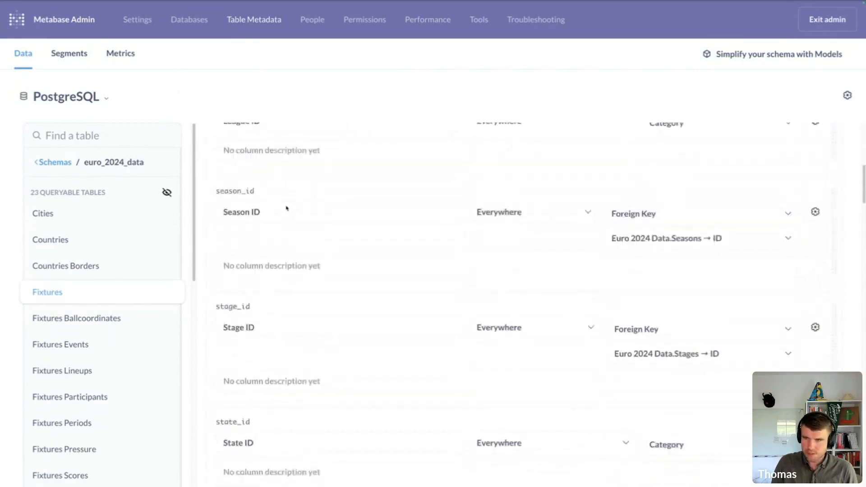
scroll(286, 208, up, 6)
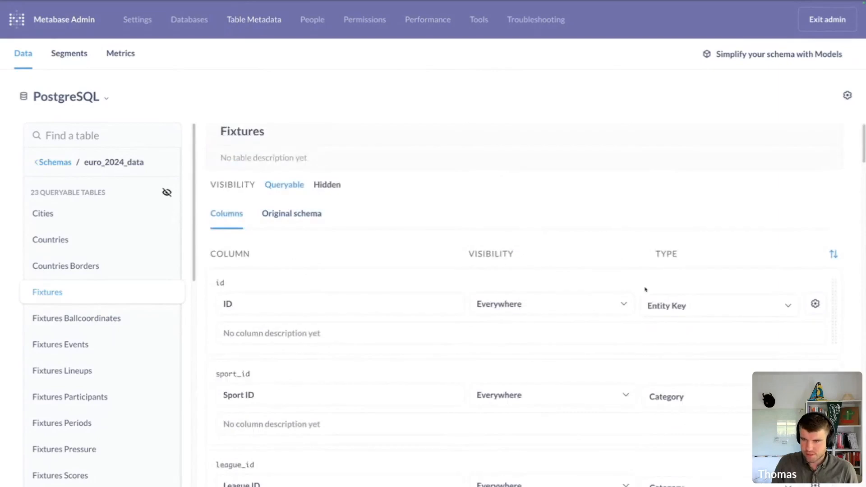
scroll(669, 305, down, 1)
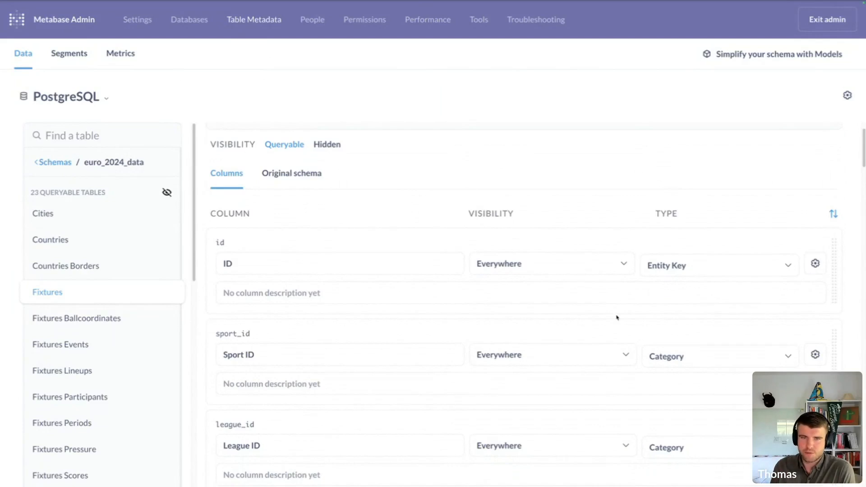
scroll(616, 316, down, 1)
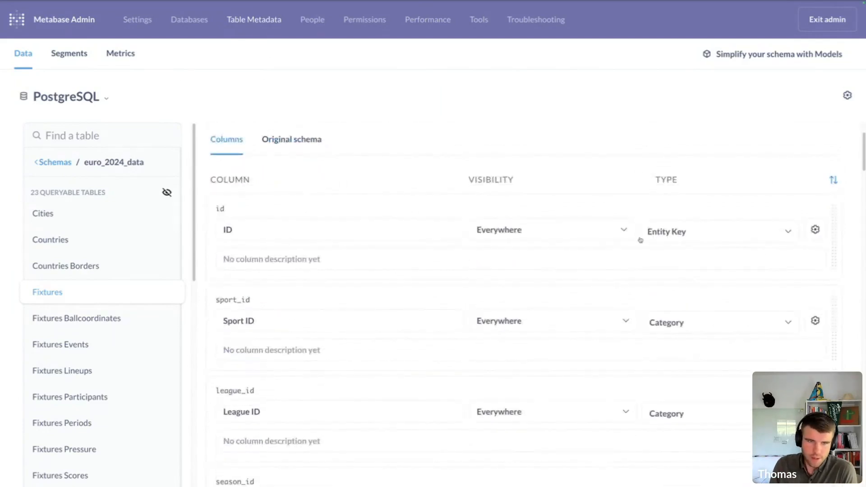
scroll(197, 216, down, 1)
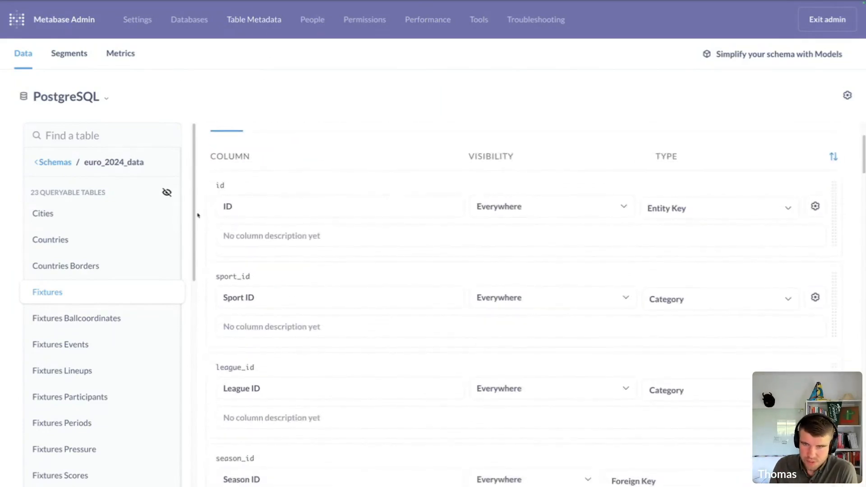
click(243, 193)
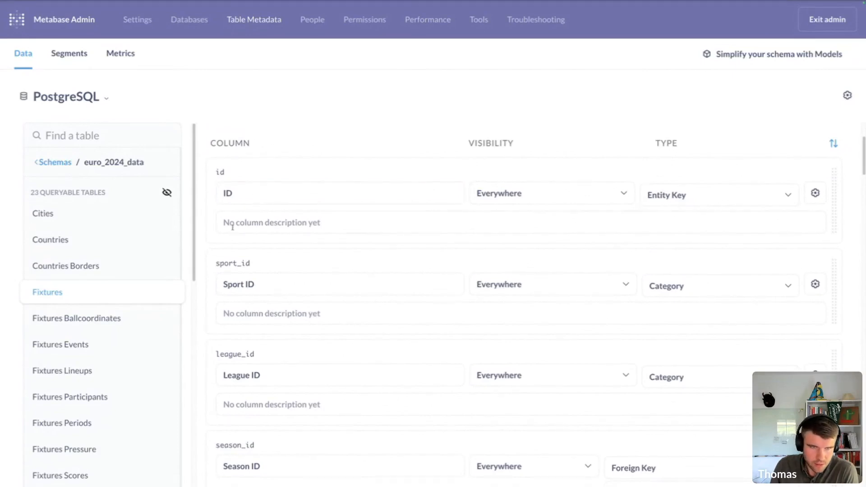
scroll(219, 282, down, 5)
scroll(218, 282, down, 10)
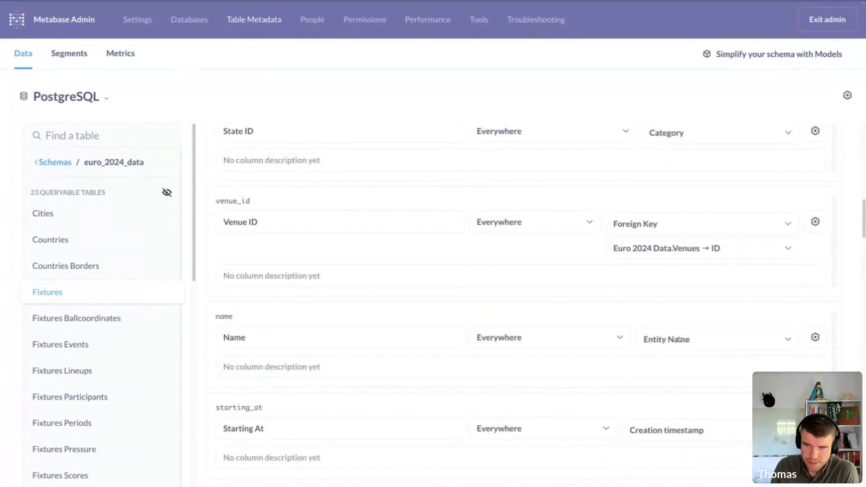
scroll(679, 340, up, 10)
scroll(675, 339, up, 7)
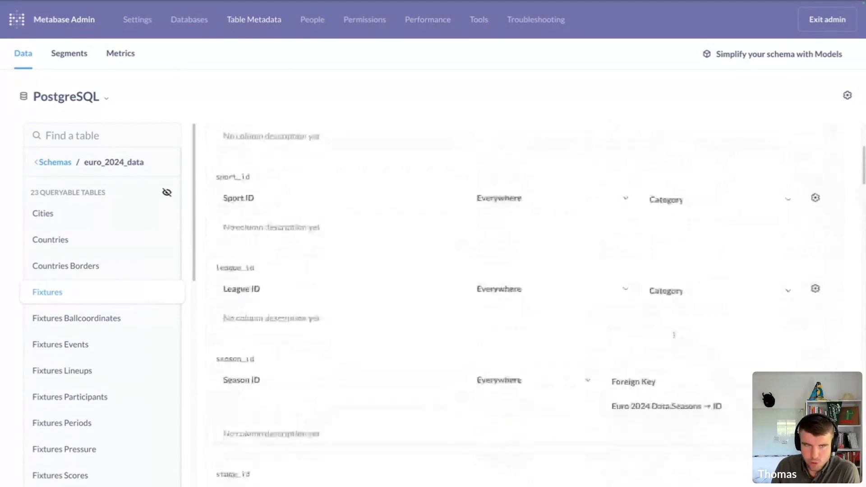
Open the Fixtures ID column's field settings and inspect the options for filtering on this field, leaving A list of all values selected
click(815, 285)
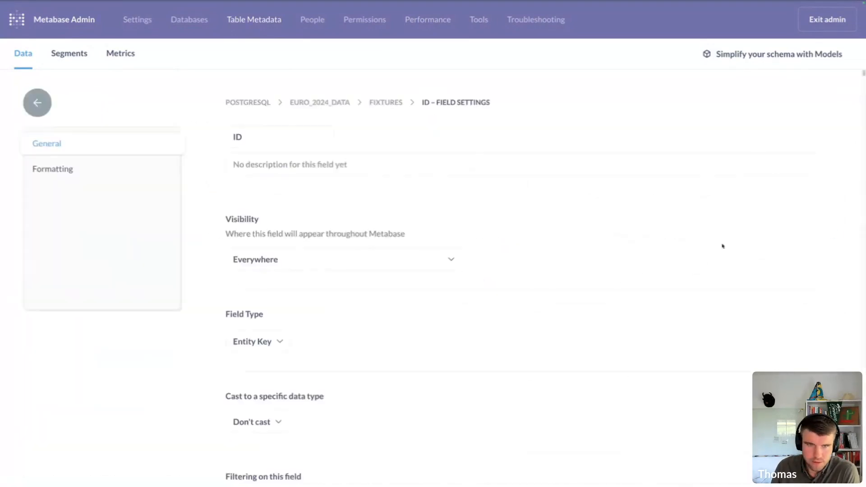
scroll(228, 242, down, 5)
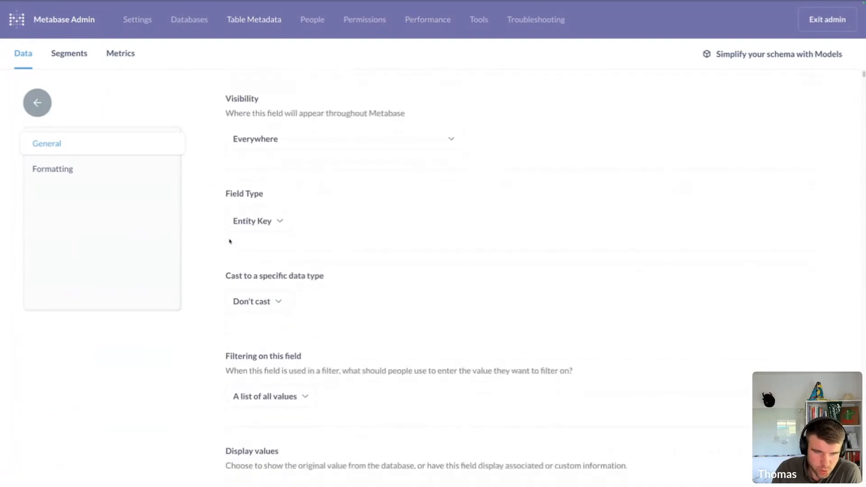
scroll(235, 249, down, 1)
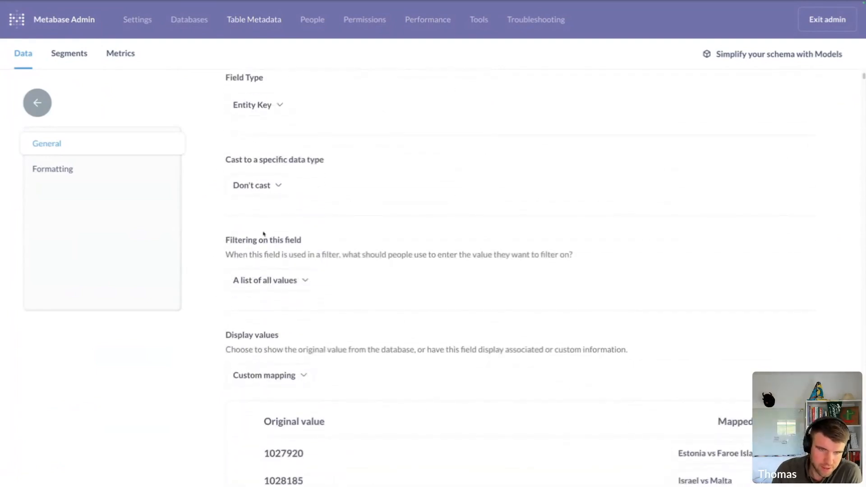
drag(226, 254, 508, 255)
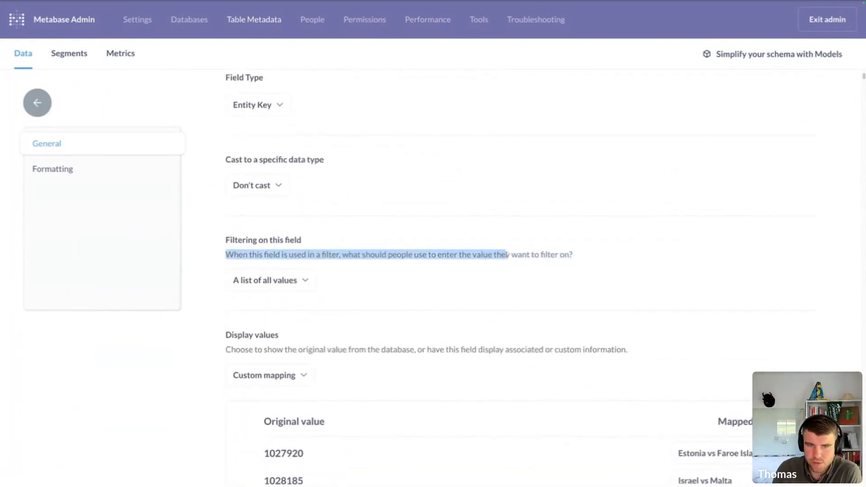
click(304, 282)
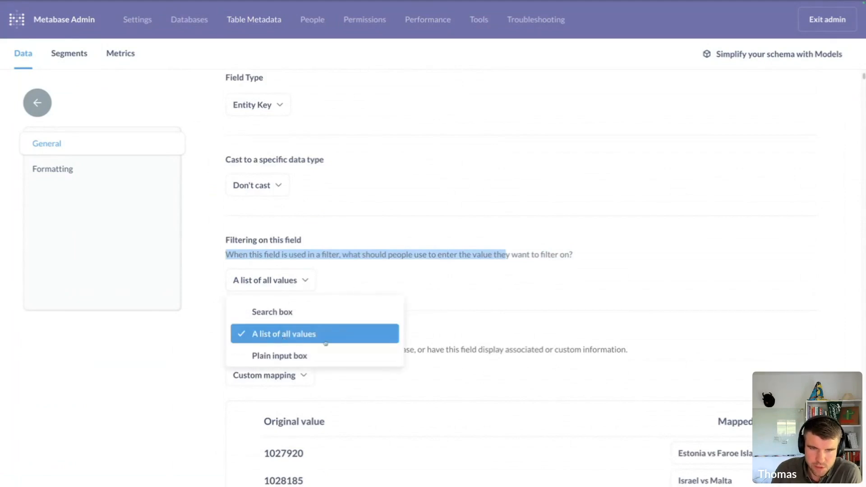
click(361, 280)
Inspect the ID field's display value options, leaving Custom mapping selected
scroll(319, 294, down, 4)
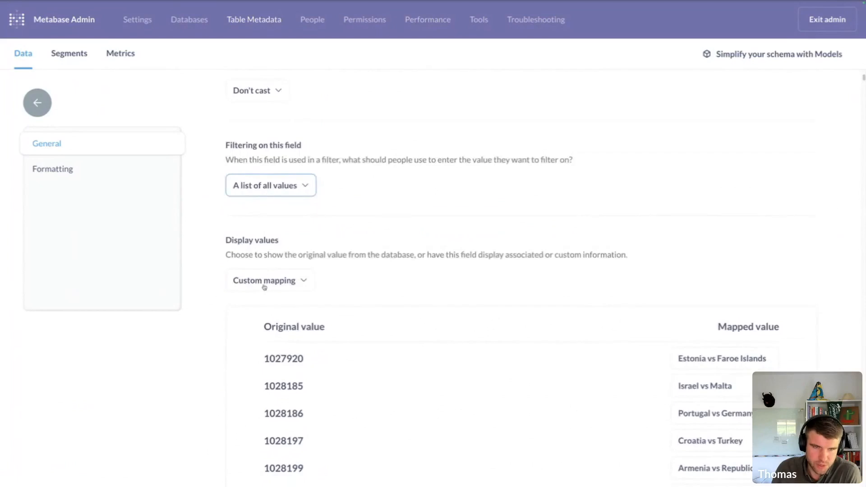
click(266, 285)
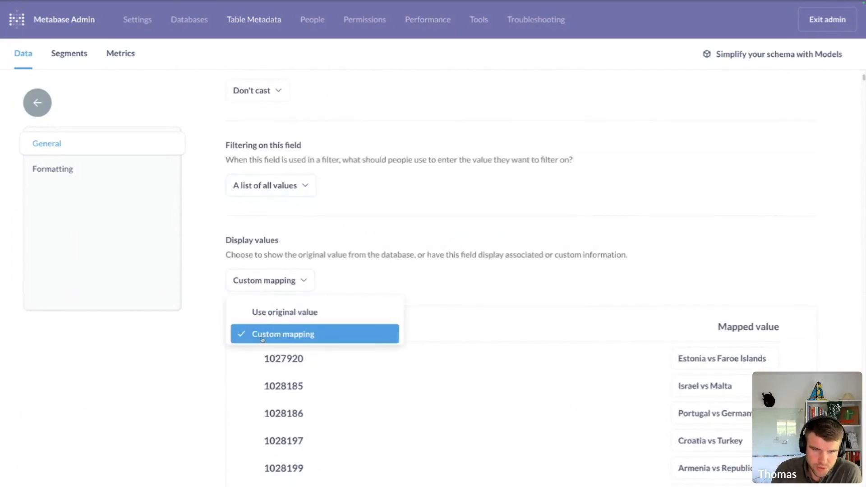
click(359, 284)
Examine how the original fixture IDs are mapped to match names in the custom mapping, leaving the values as they are
scroll(374, 324, down, 1)
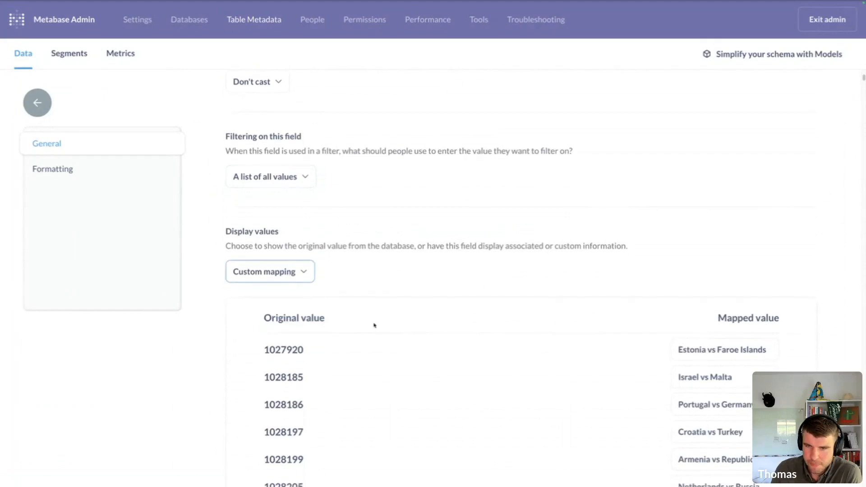
scroll(374, 325, down, 2)
click(724, 309)
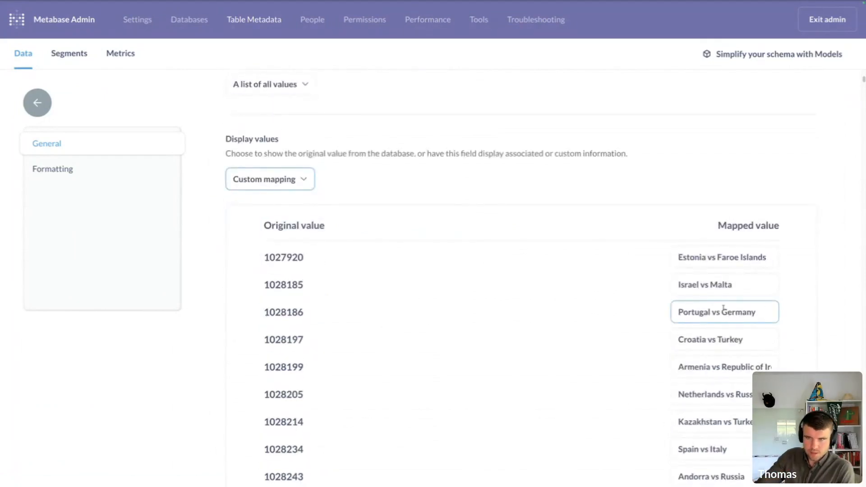
click(726, 283)
click(726, 260)
triple_click(726, 261)
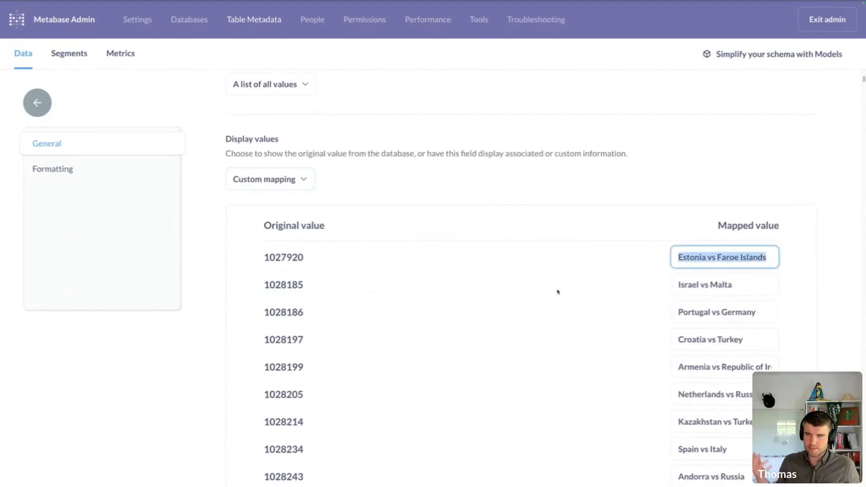
click(532, 192)
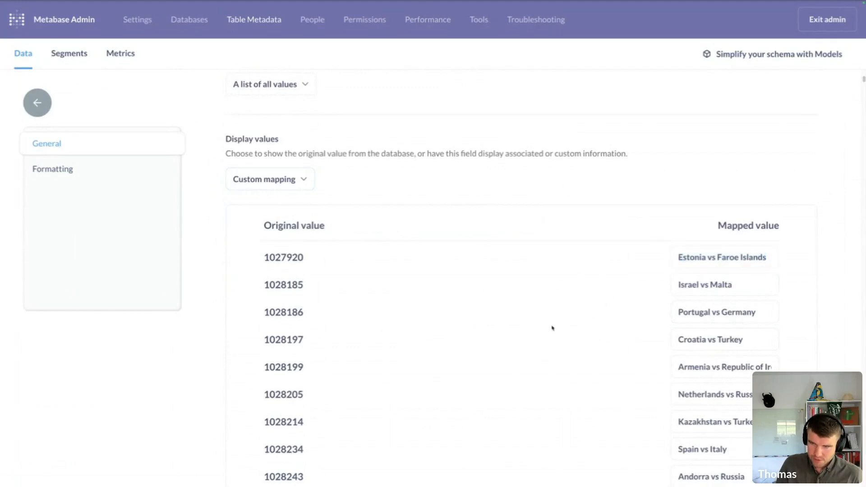
Return to the Fixtures table's columns and open the field settings of Season ID
scroll(532, 293, up, 10)
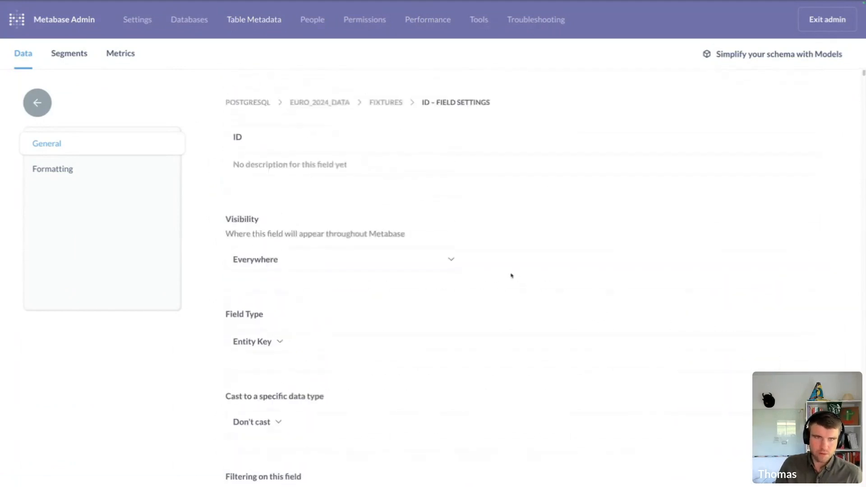
click(386, 103)
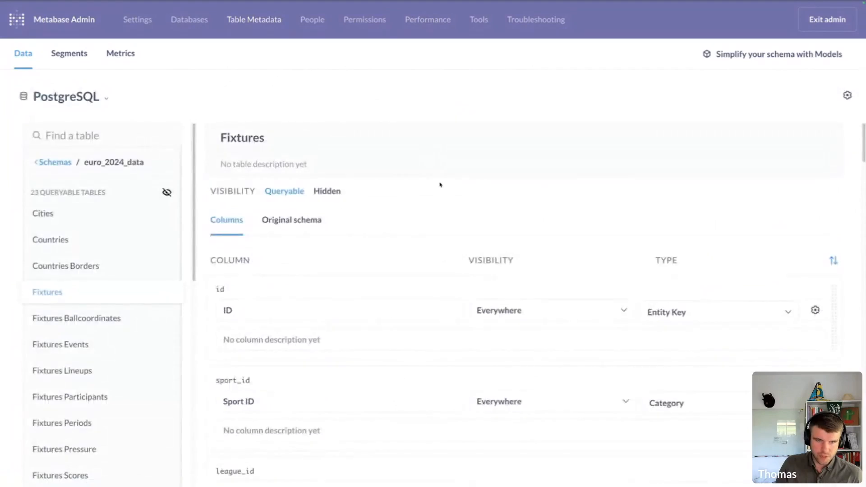
scroll(441, 184, down, 5)
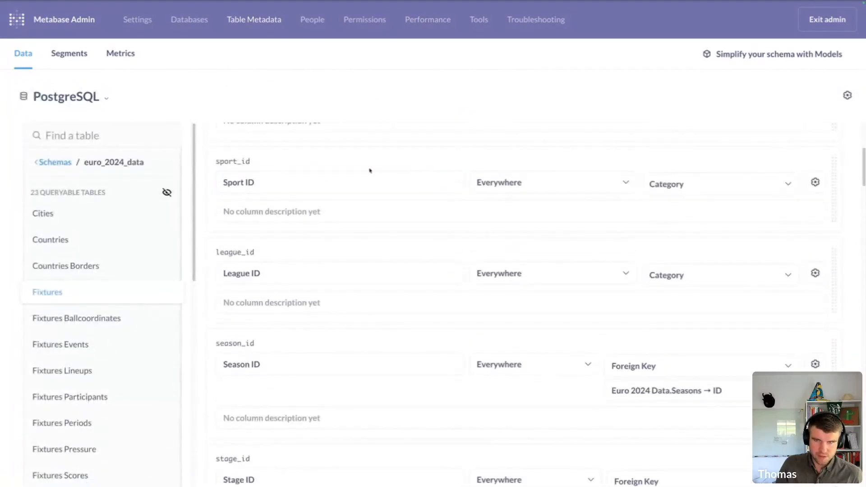
scroll(252, 203, up, 1)
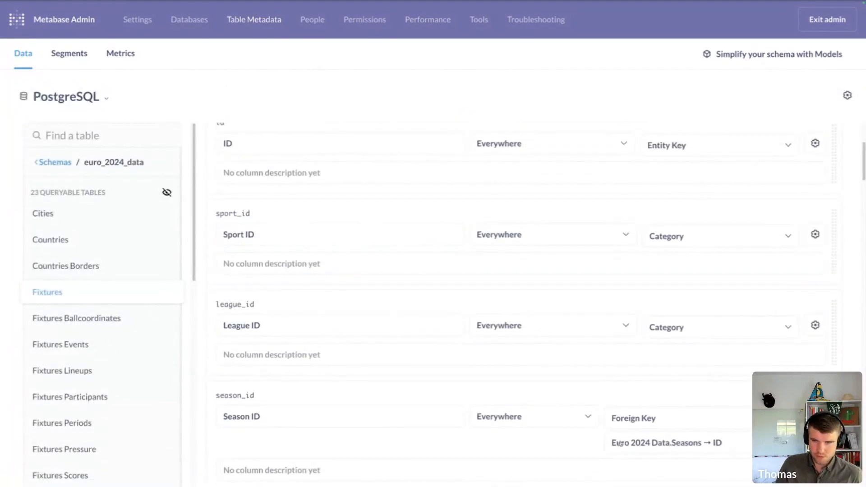
scroll(568, 420, down, 3)
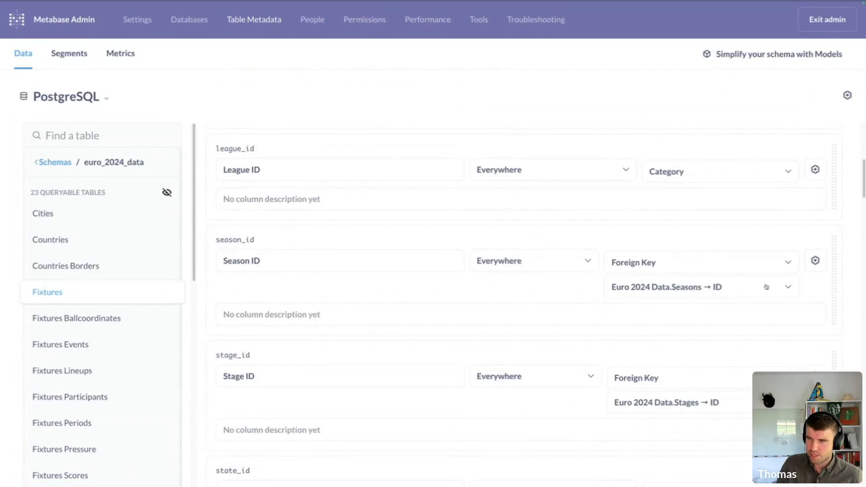
click(814, 260)
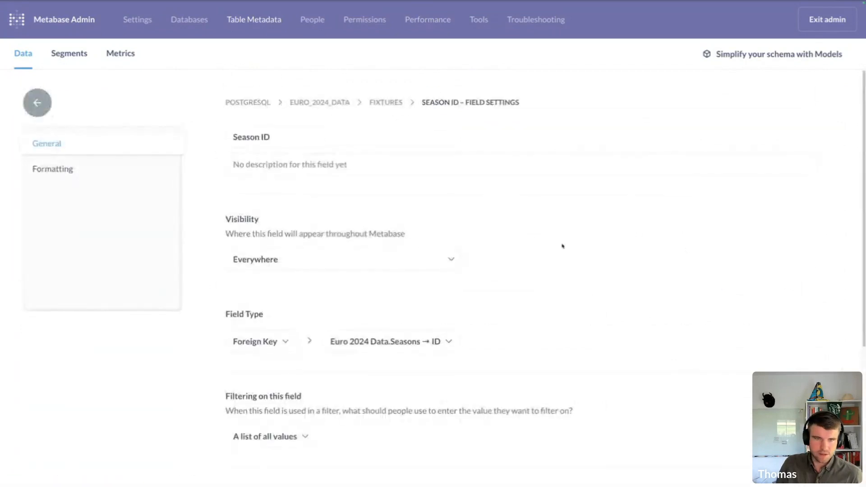
Inspect the Season ID field's filtering and display value settings, leaving Use foreign key selected
scroll(547, 263, down, 3)
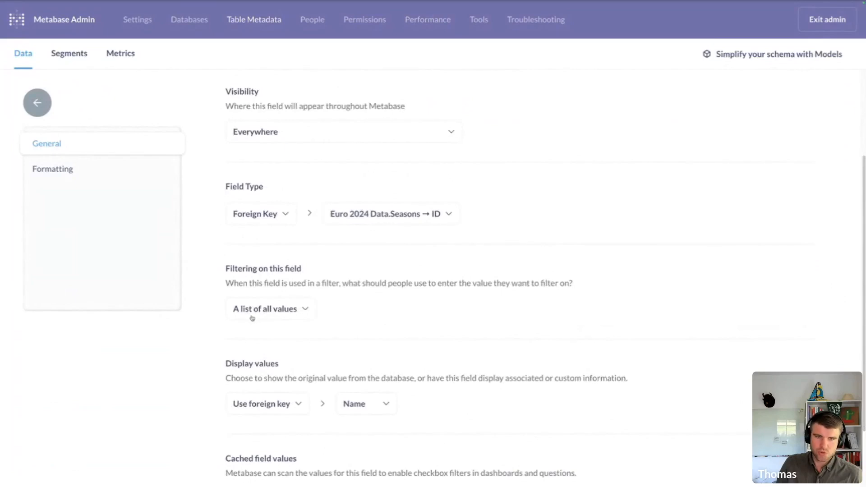
scroll(254, 310, down, 2)
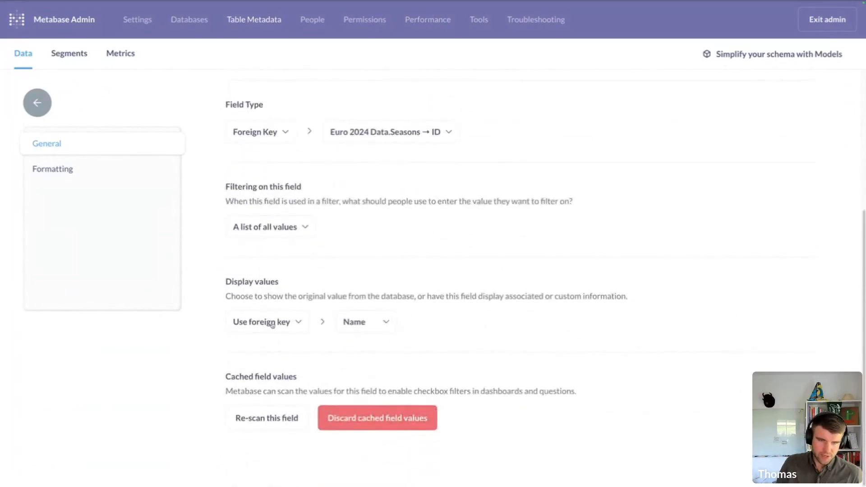
click(272, 325)
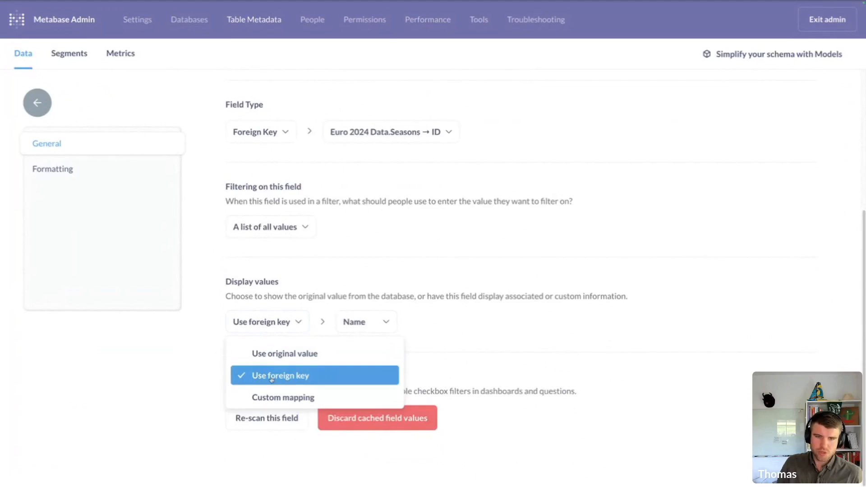
click(334, 311)
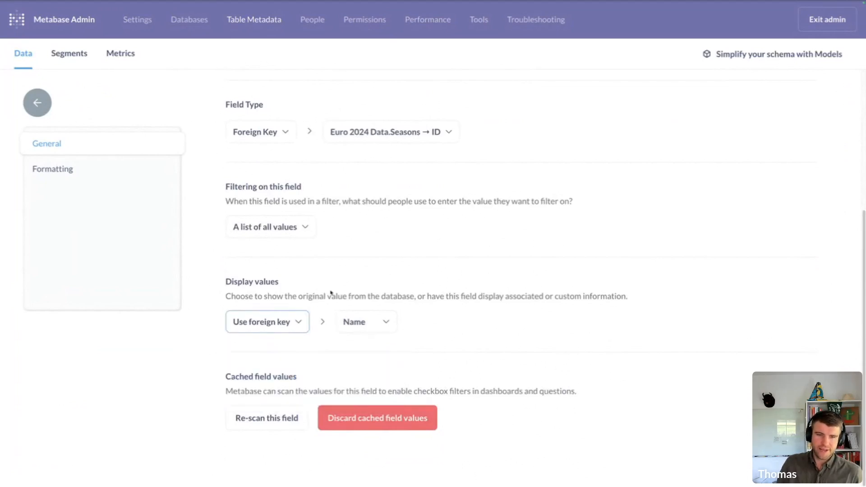
Inspect the Season table's columns available as the foreign key's display value, leaving Name selected
click(358, 332)
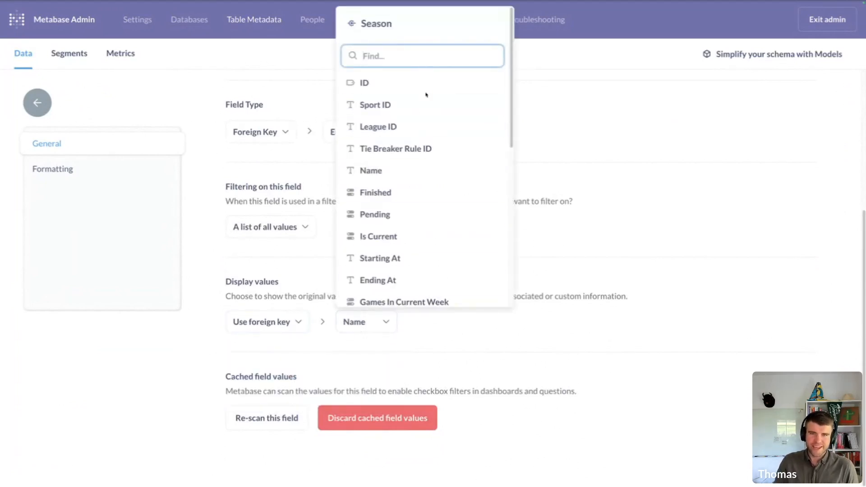
scroll(415, 237, down, 3)
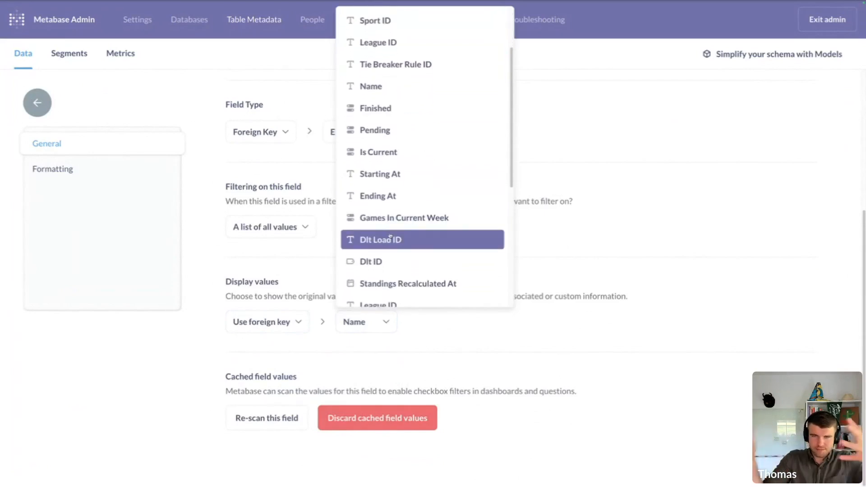
scroll(390, 237, up, 3)
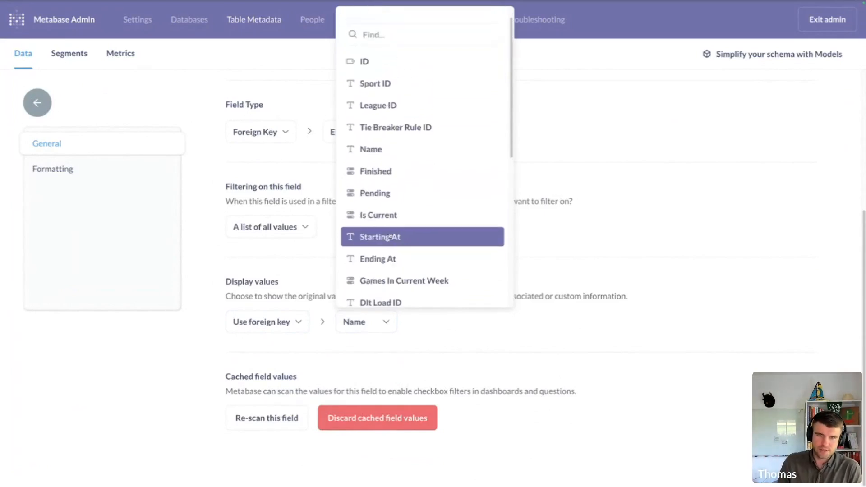
click(564, 292)
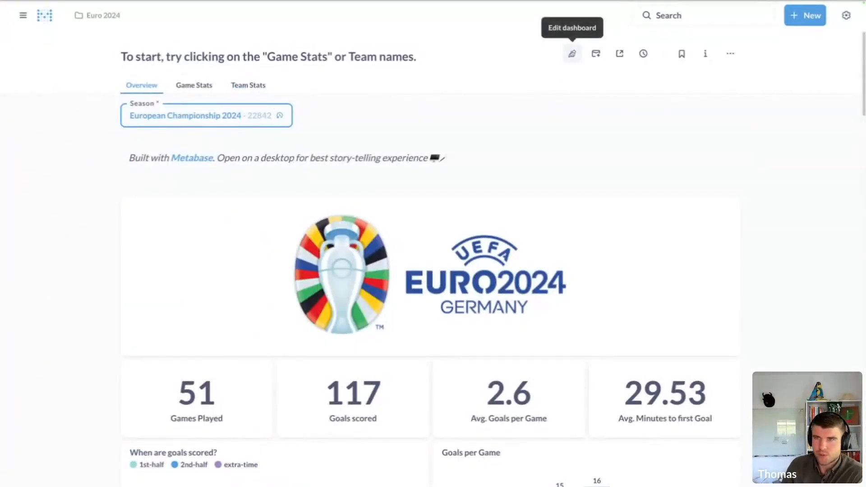
Put the Euro 2024 dashboard into edit mode and inspect the Season filter's type options, leaving ID selected
click(572, 53)
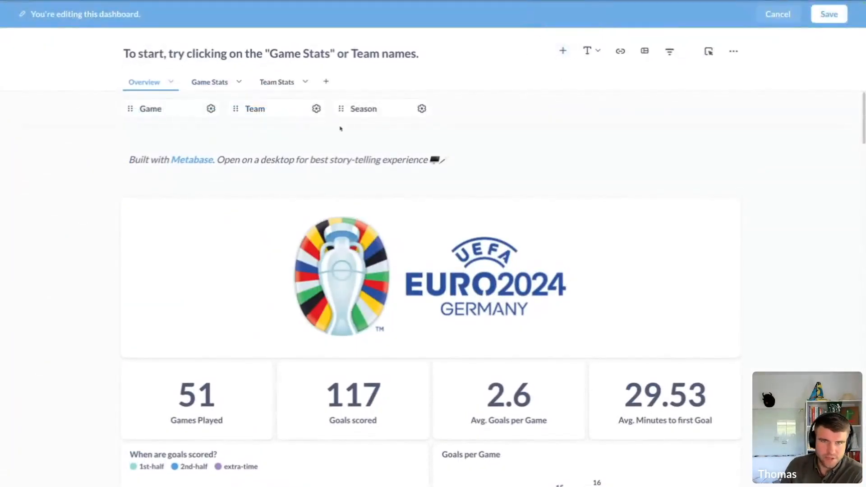
click(403, 109)
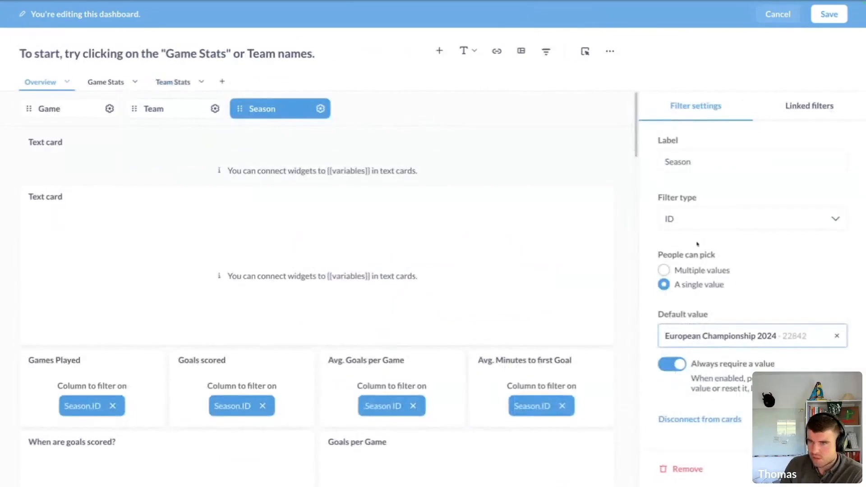
click(693, 216)
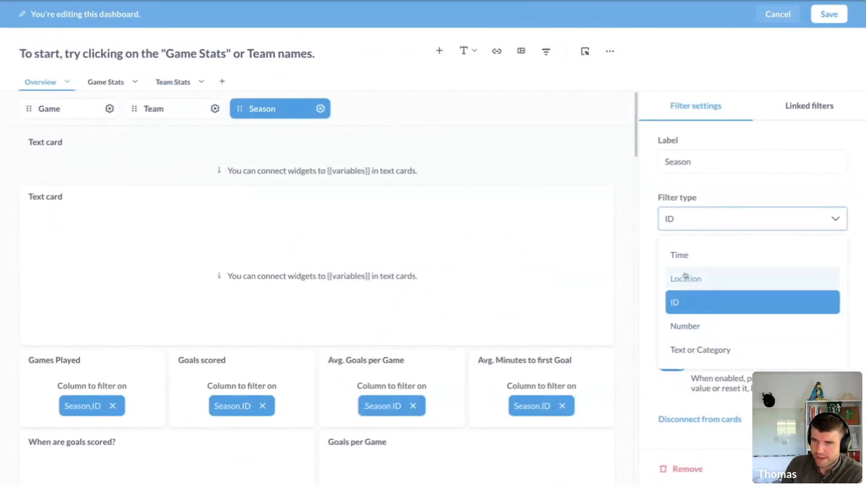
click(688, 190)
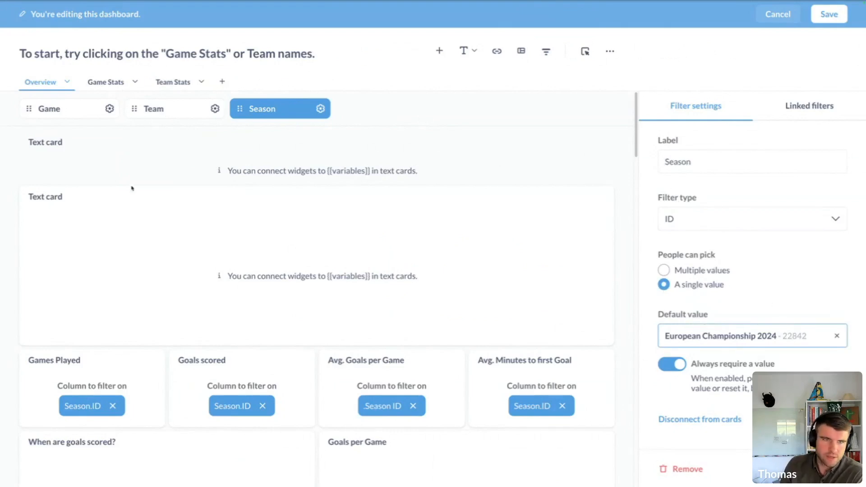
Examine which column the Season filter is connected to on each card of the Overview tab
scroll(133, 190, down, 1)
scroll(133, 190, down, 1)
scroll(150, 185, up, 2)
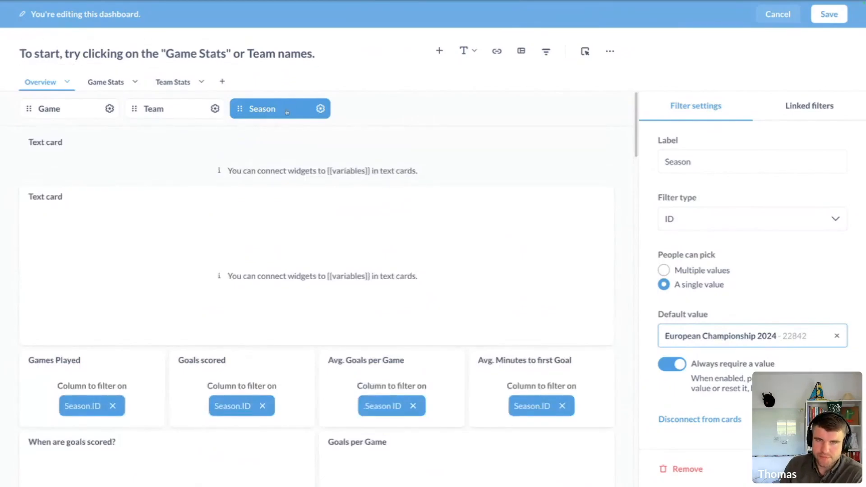
scroll(265, 127, down, 4)
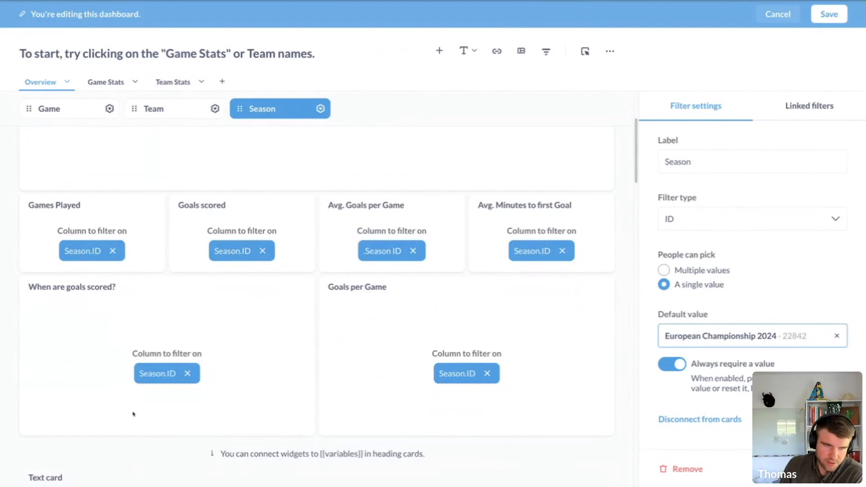
scroll(228, 297, up, 1)
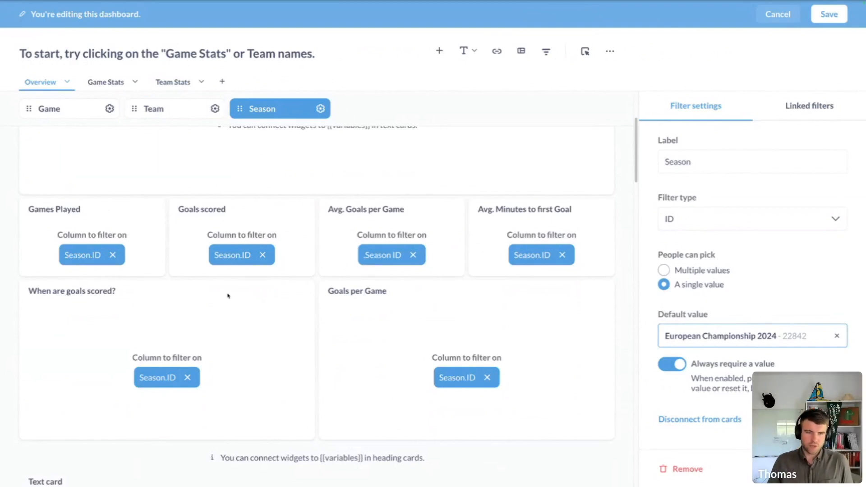
scroll(277, 282, down, 2)
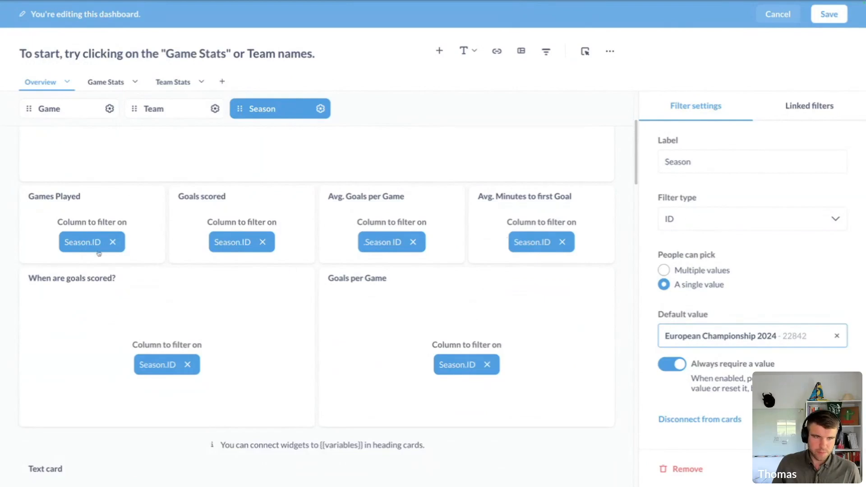
scroll(176, 292, down, 2)
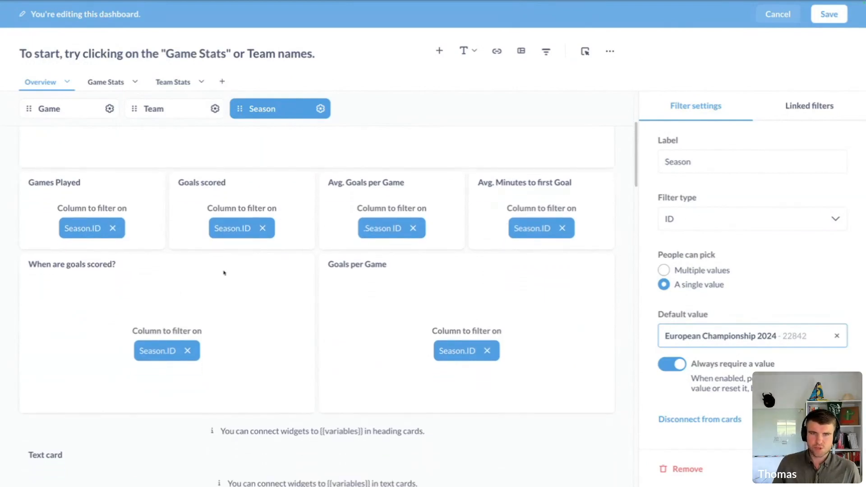
scroll(224, 272, up, 5)
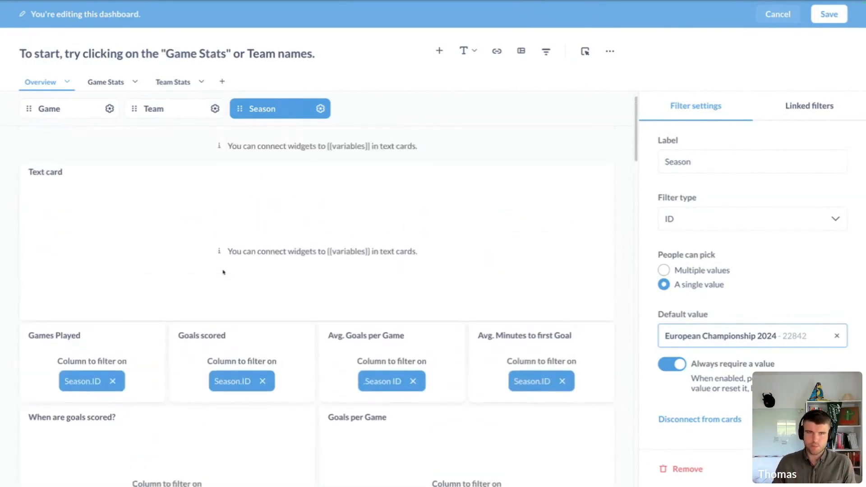
scroll(223, 272, up, 1)
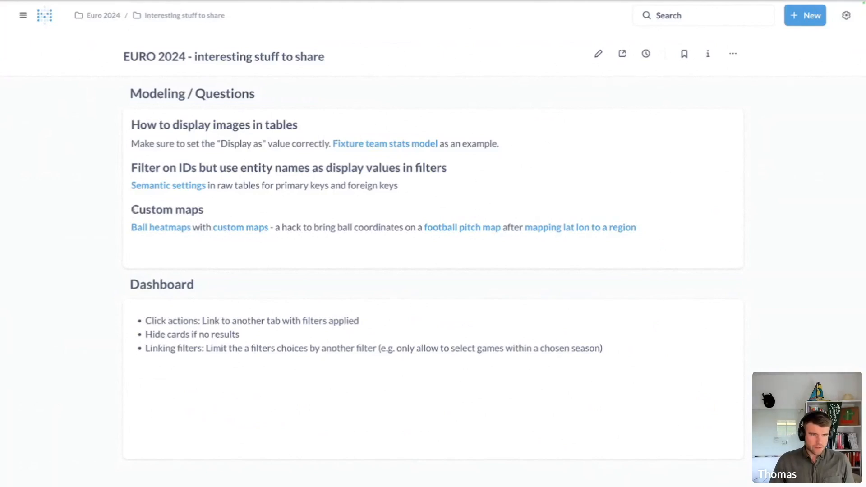
Open the Ball heatmaps question from the Custom maps notes and visualize its query results
drag(132, 210, 203, 209)
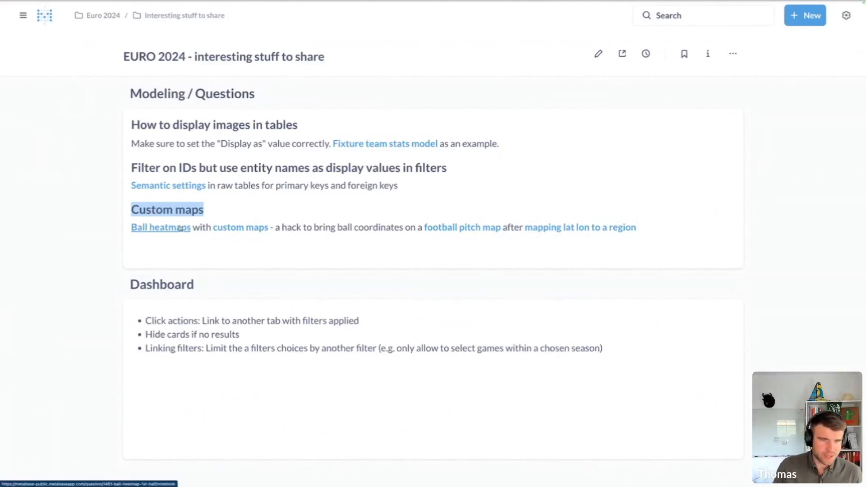
click(180, 229)
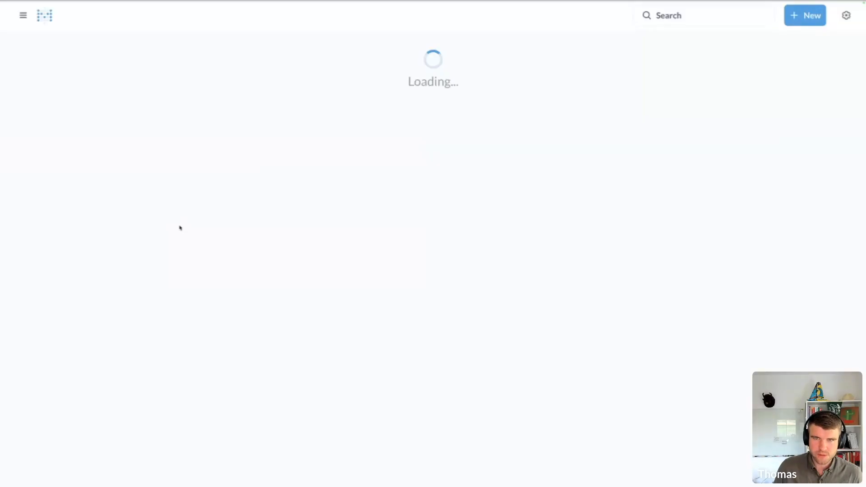
scroll(234, 217, down, 2)
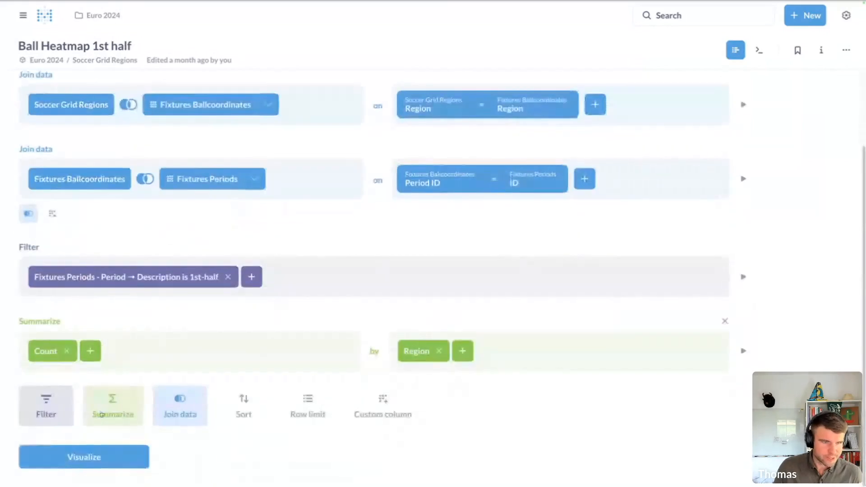
click(97, 457)
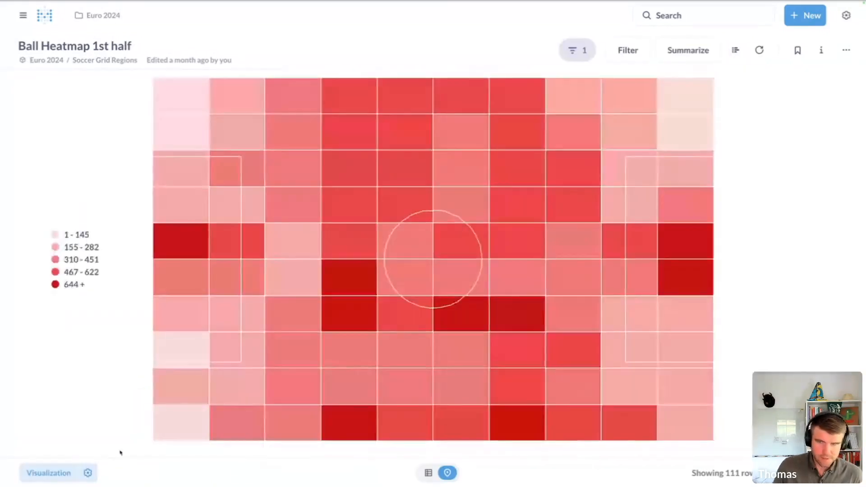
Show the filter applied to the Ball Heatmap 1st half question and hide it again
mouse_move(648, 166)
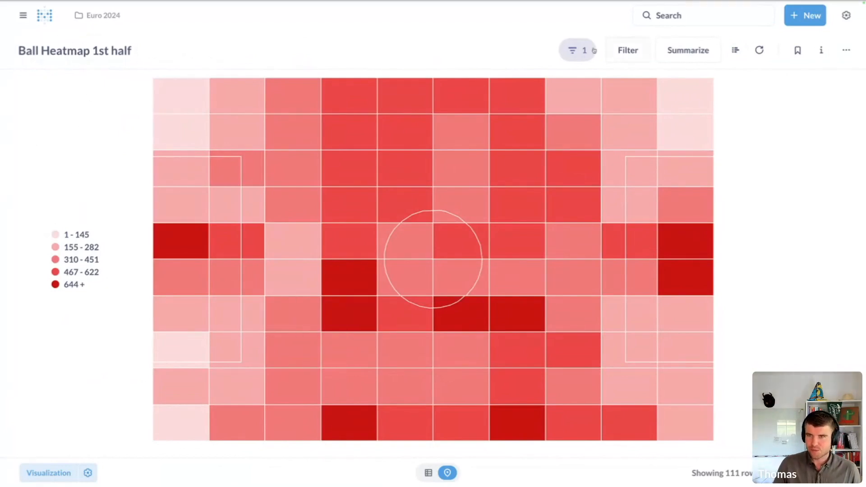
click(572, 51)
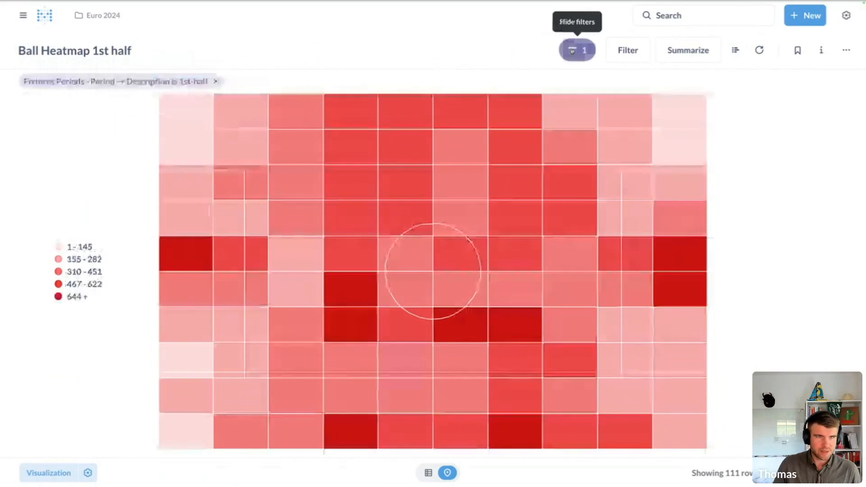
click(573, 50)
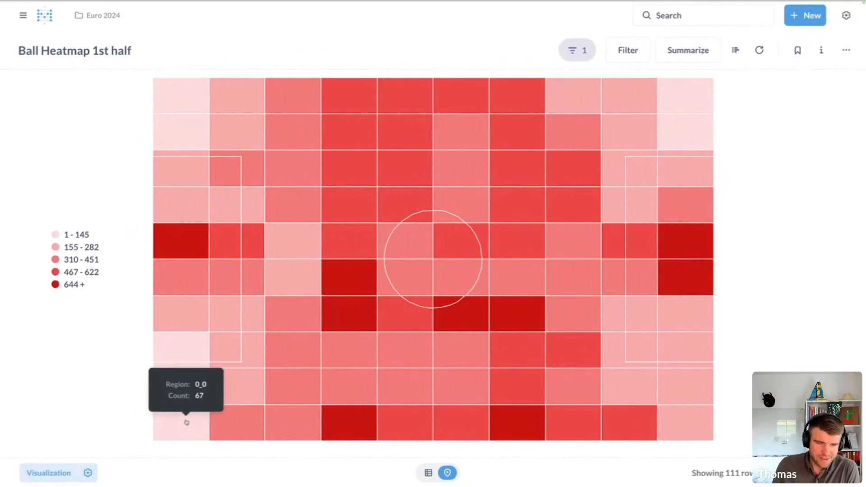
Inspect the region identifiers and counts of individual grid cells across the football pitch heatmap
mouse_move(233, 423)
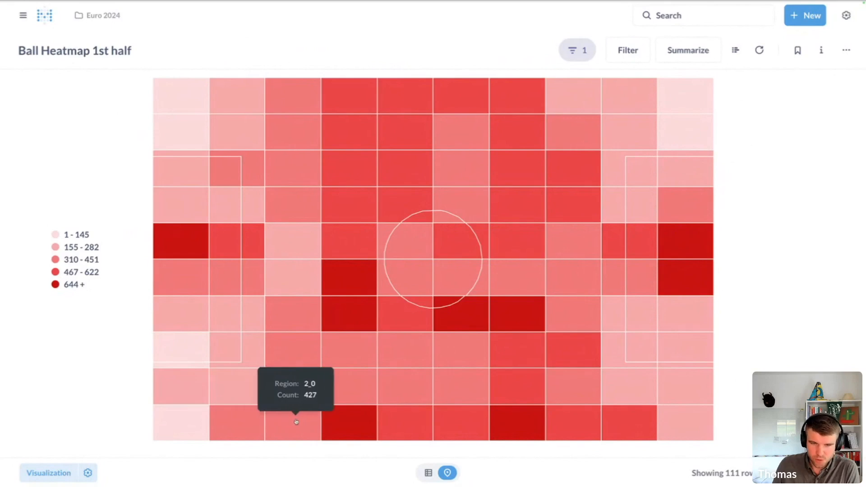
mouse_move(396, 423)
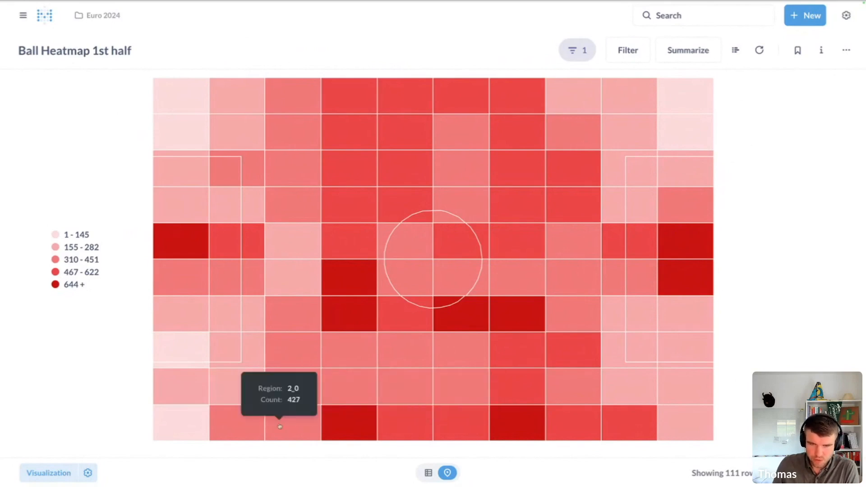
mouse_move(173, 426)
mouse_move(178, 401)
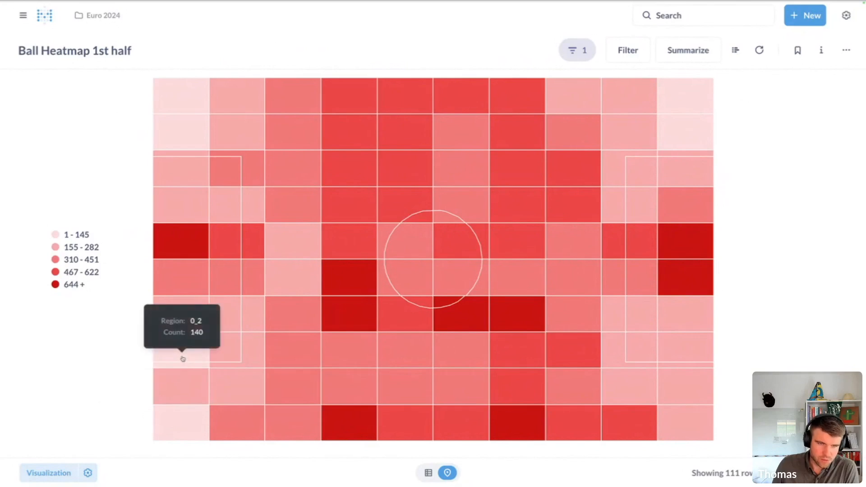
mouse_move(217, 394)
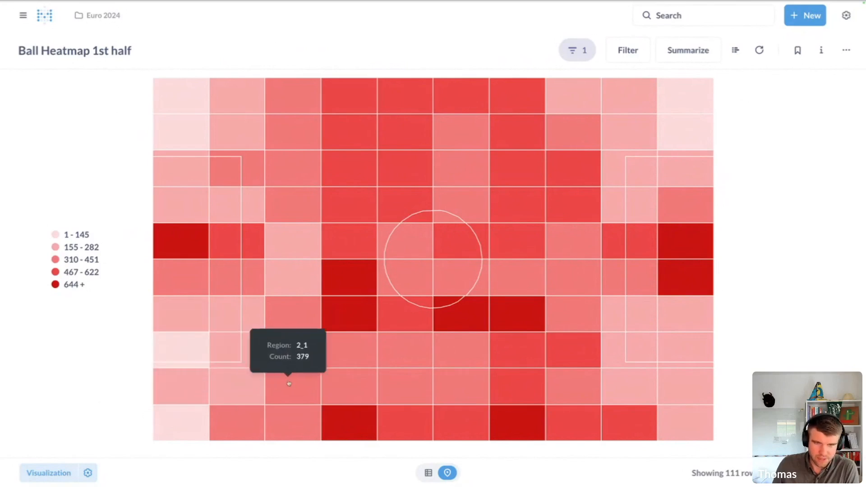
mouse_move(360, 233)
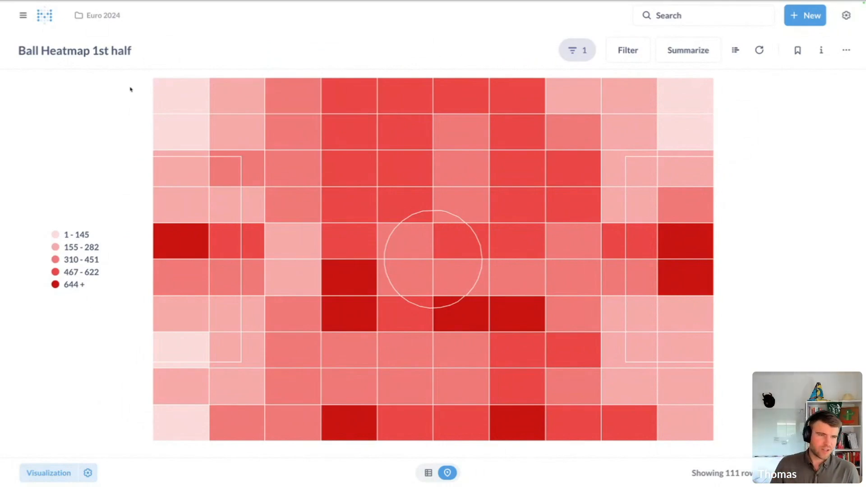
Open the heatmap's visualization settings and switch the region map to United States, followed by World
click(88, 473)
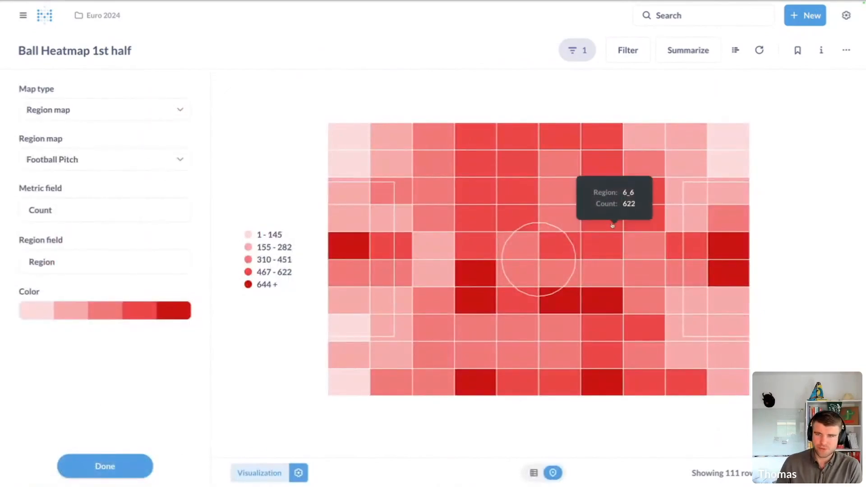
click(180, 161)
click(126, 212)
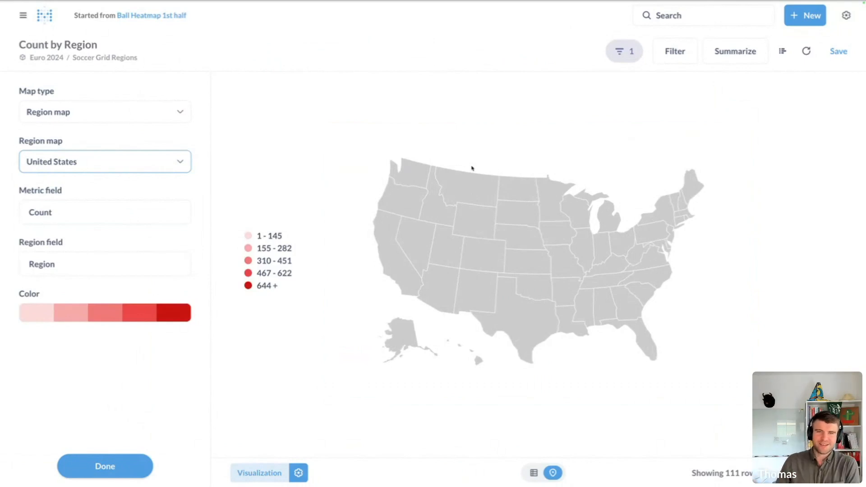
click(50, 157)
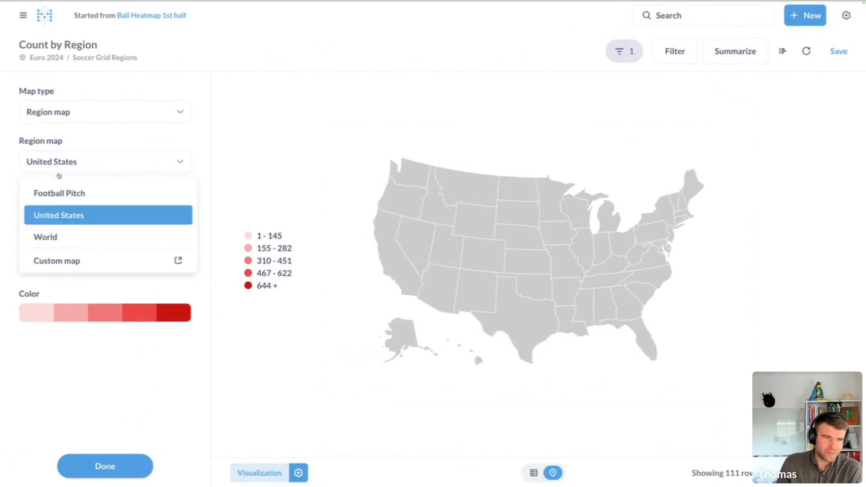
click(62, 235)
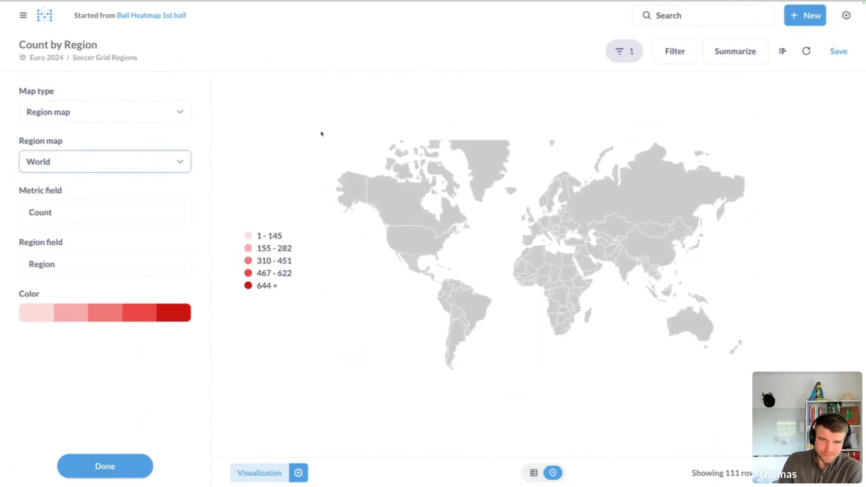
Set the heatmap's region map back to Football Pitch and open the custom map administration settings
click(93, 167)
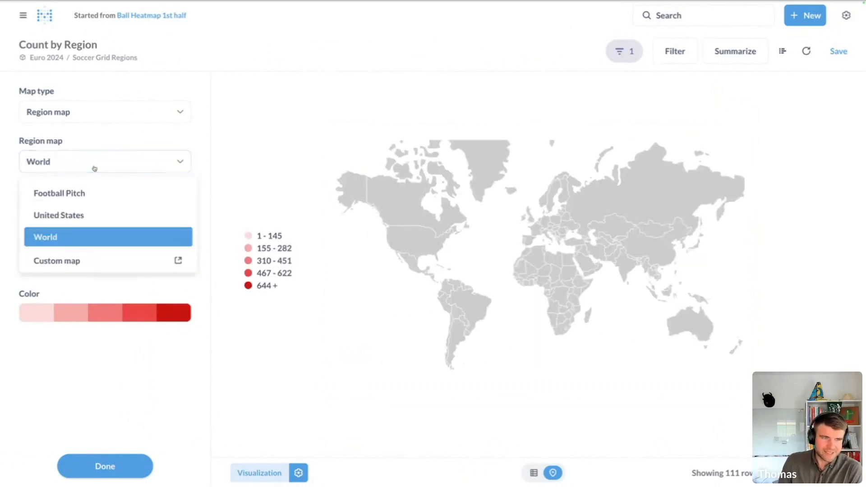
click(99, 193)
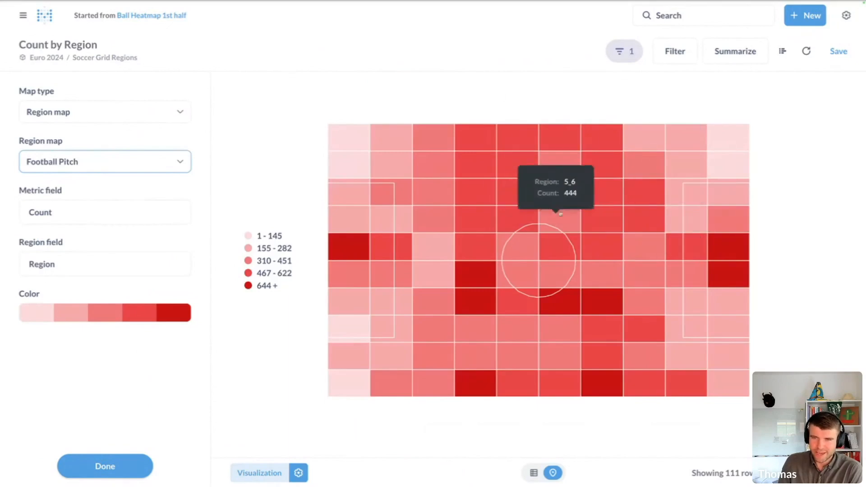
click(121, 169)
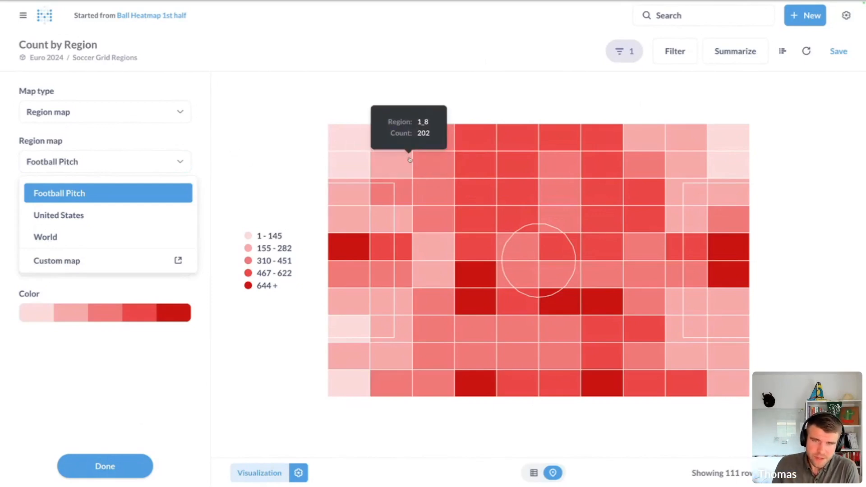
click(75, 262)
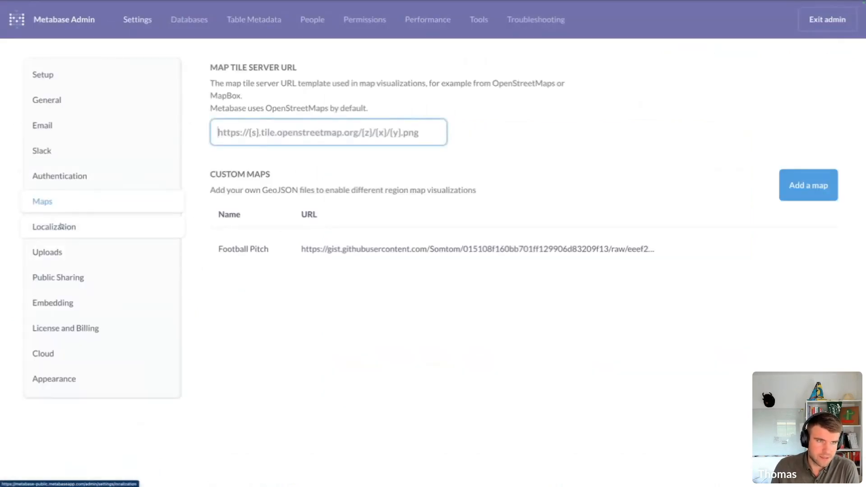
Highlight GeoJSON in the custom maps description and open the Football Pitch map's definition
mouse_move(241, 254)
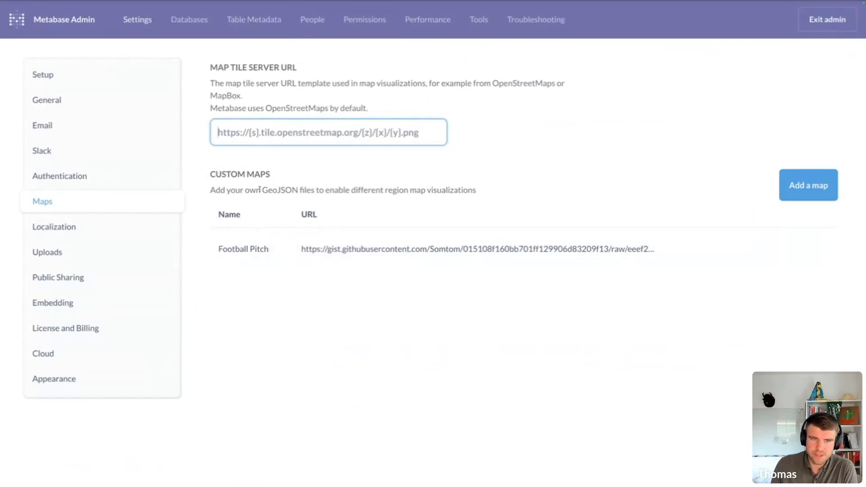
drag(261, 189, 298, 190)
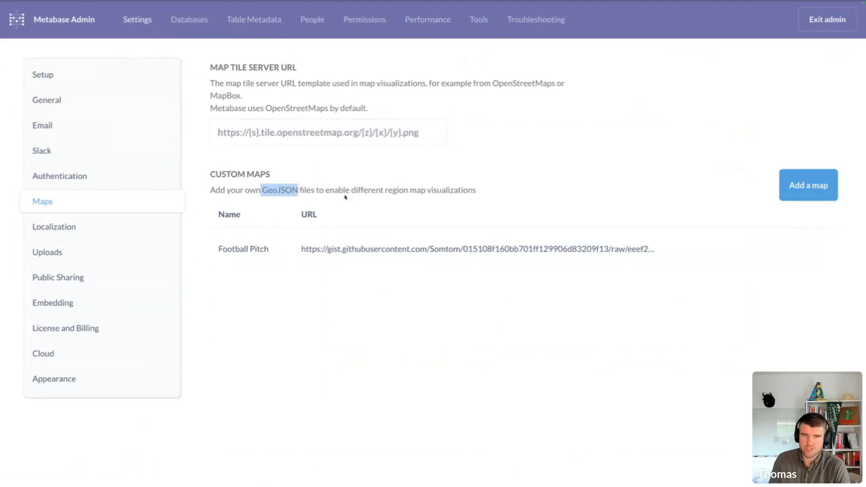
mouse_move(295, 249)
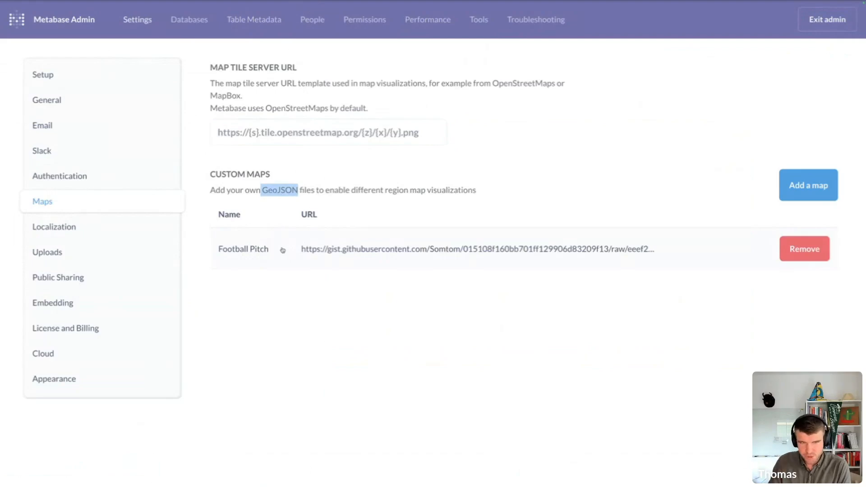
click(283, 250)
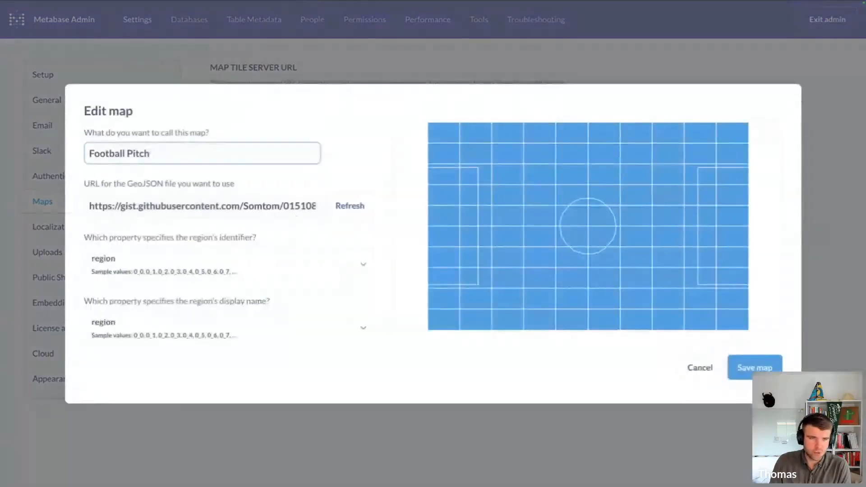
Review the Football Pitch map's GeoJSON URL and region identifier property options, and close the map definition without saving
triple_click(123, 204)
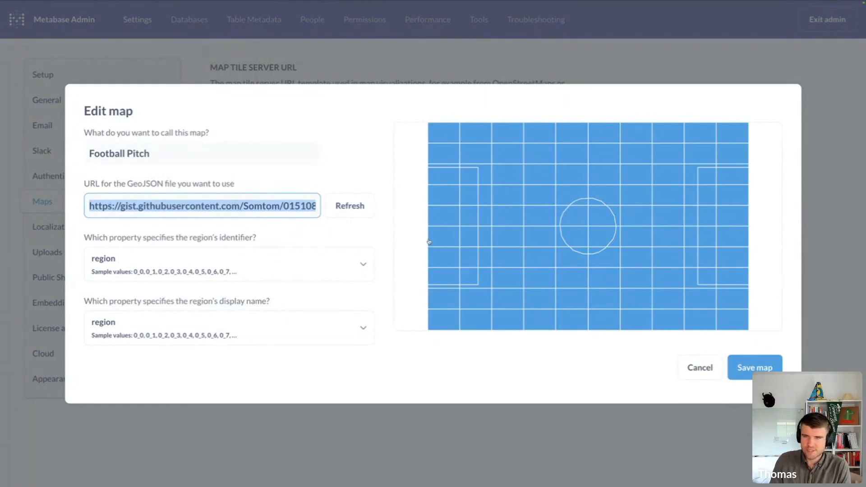
click(123, 262)
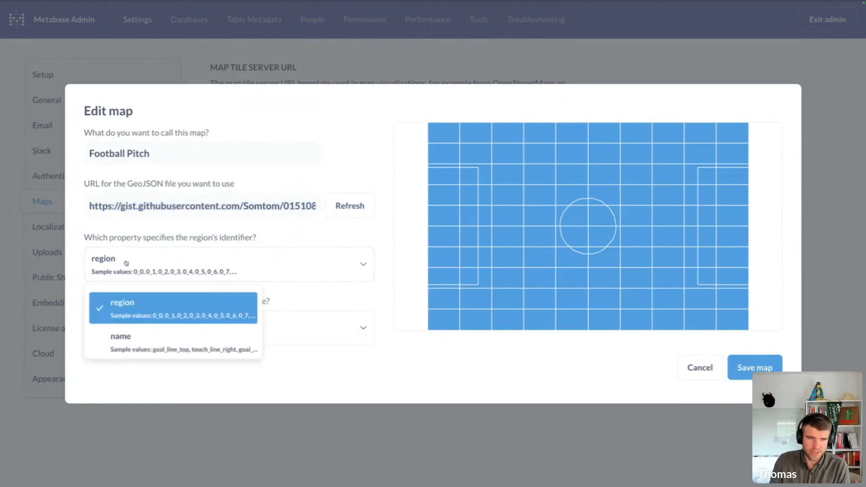
click(131, 256)
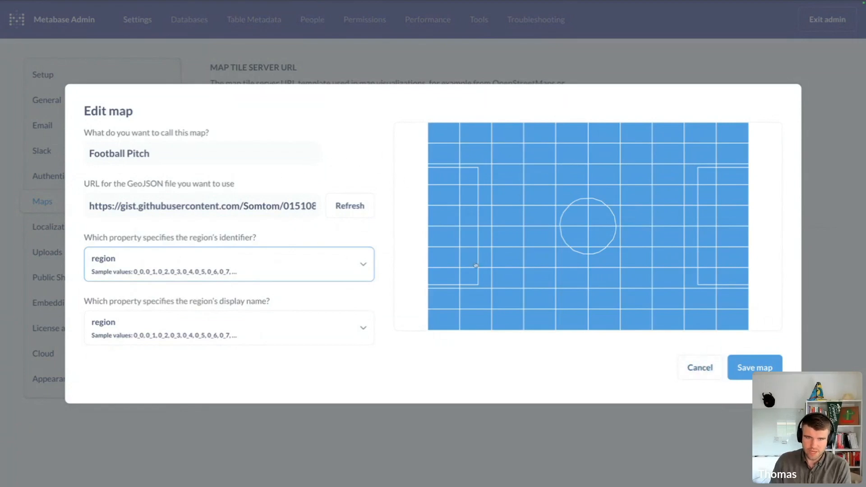
click(532, 210)
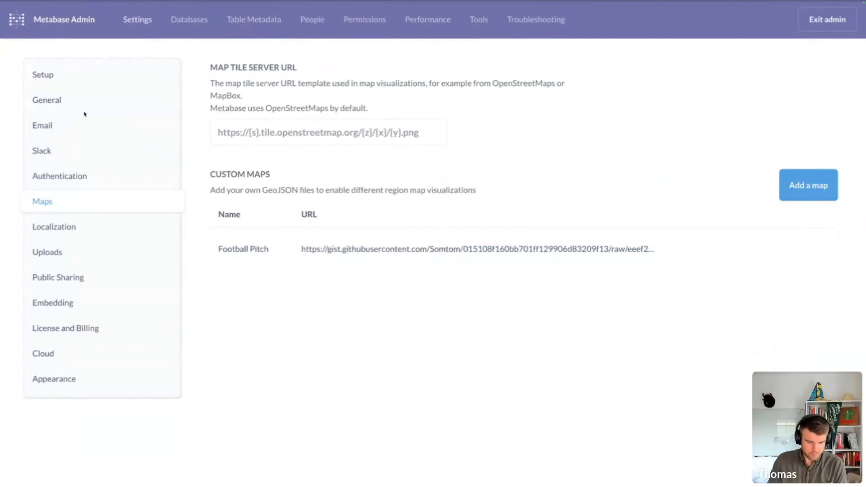
Return to the Ball Heatmap 1st half question and review the region map choices in its visualization settings
key(alt+Left)
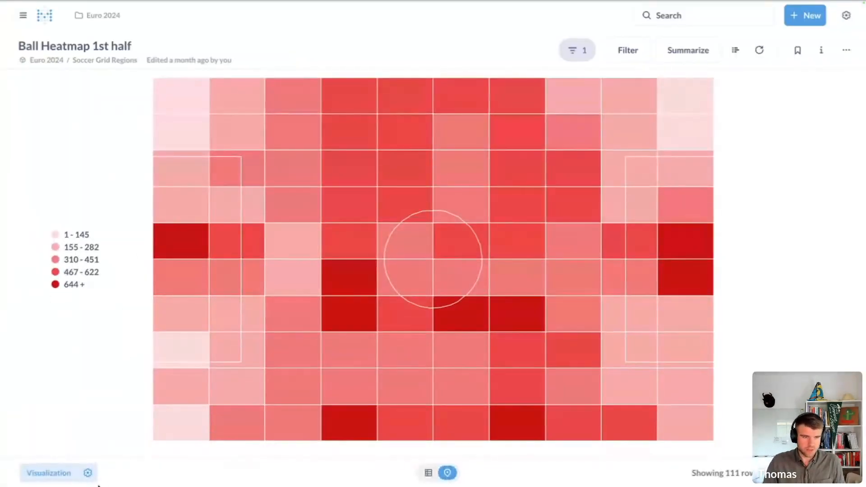
click(88, 473)
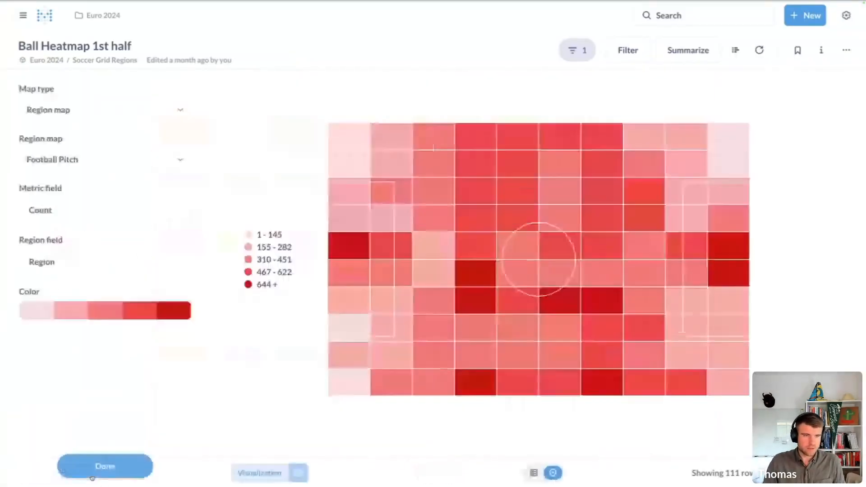
click(59, 165)
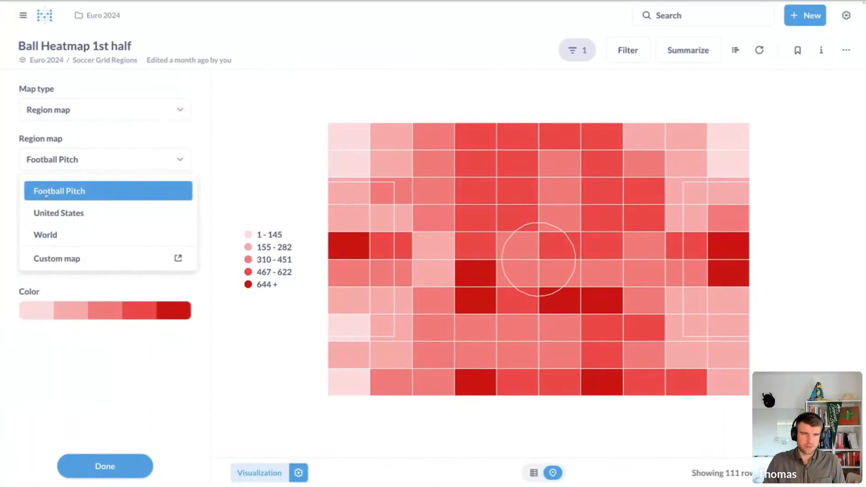
click(132, 357)
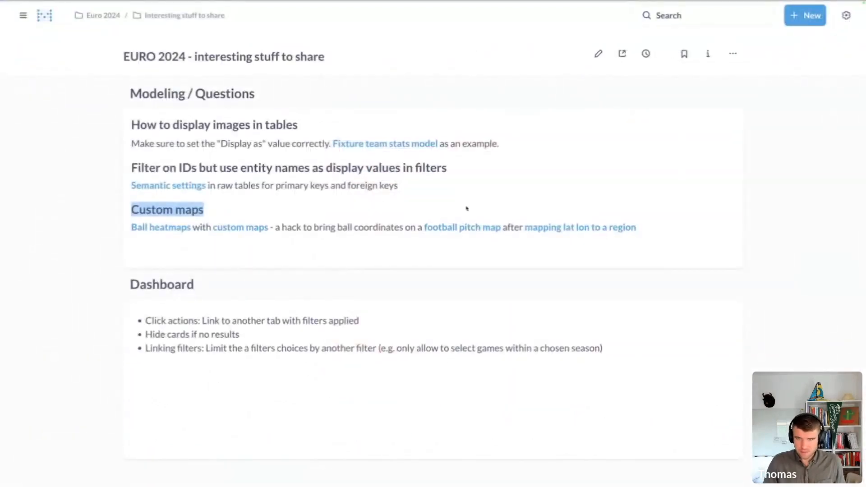
Open the football pitch map link from the Custom maps notes on GitHub and enlarge the page
click(444, 226)
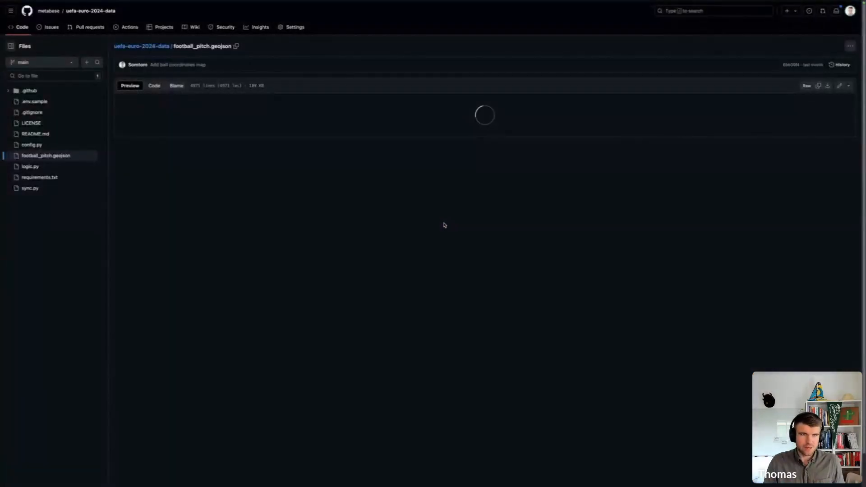
key(ctrl+plus)
key(ctrl+plus)
key(ctrl+plus)
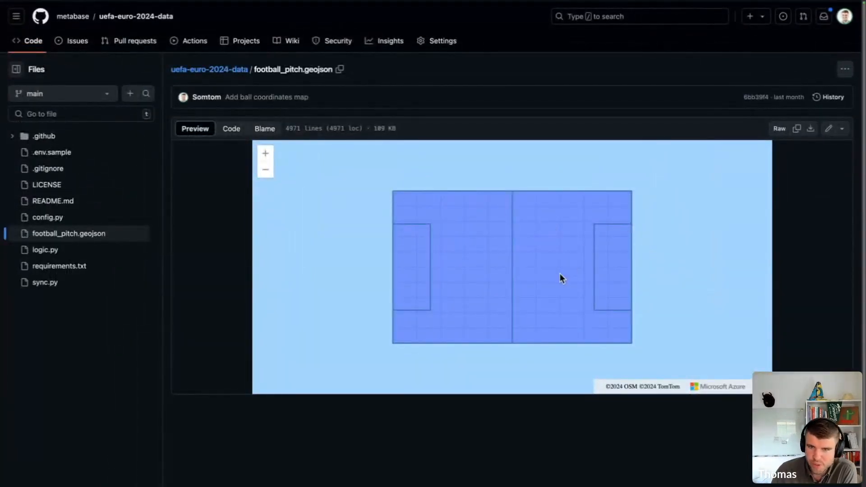
Zoom the football_pitch.geojson preview out to the world map to examine where the pitch is located
click(267, 175)
click(267, 174)
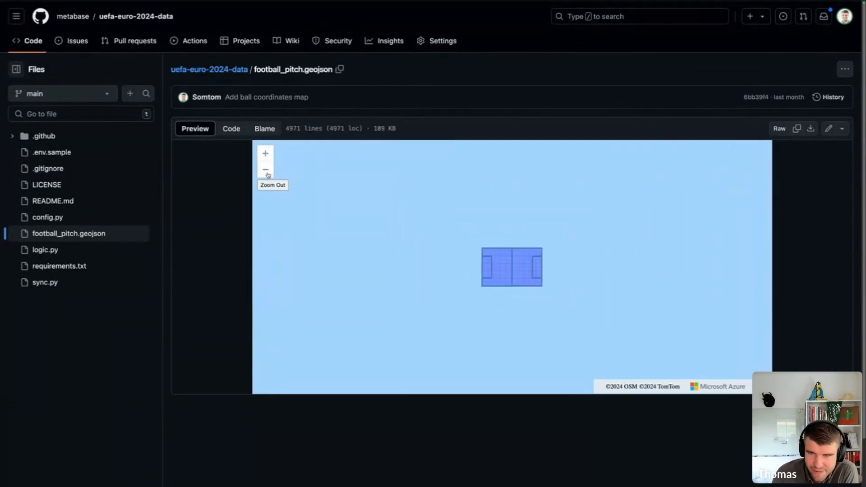
click(267, 175)
click(267, 174)
click(267, 174)
click(267, 174)
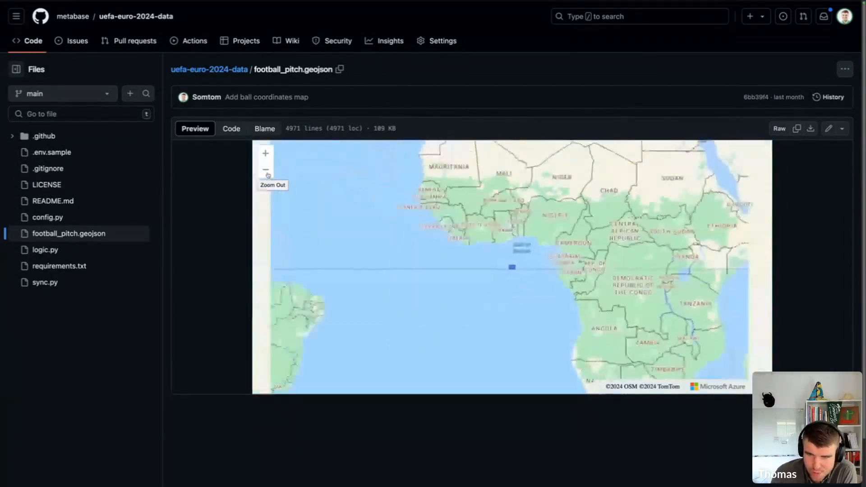
click(267, 174)
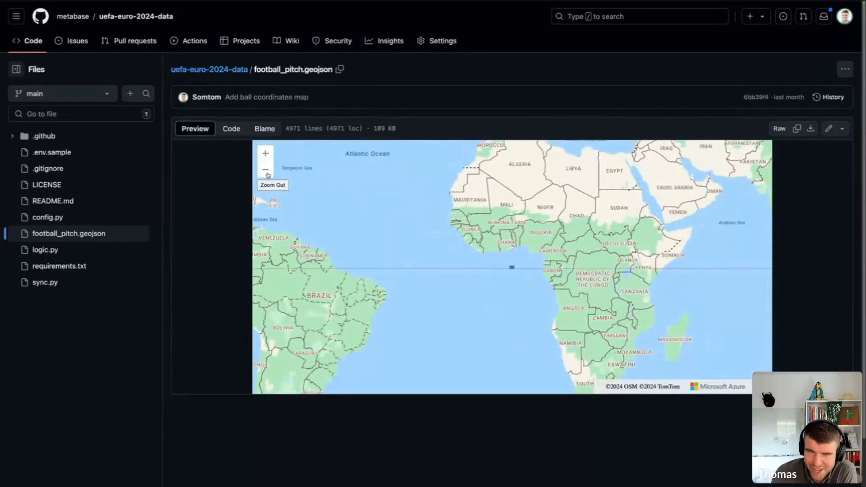
click(267, 174)
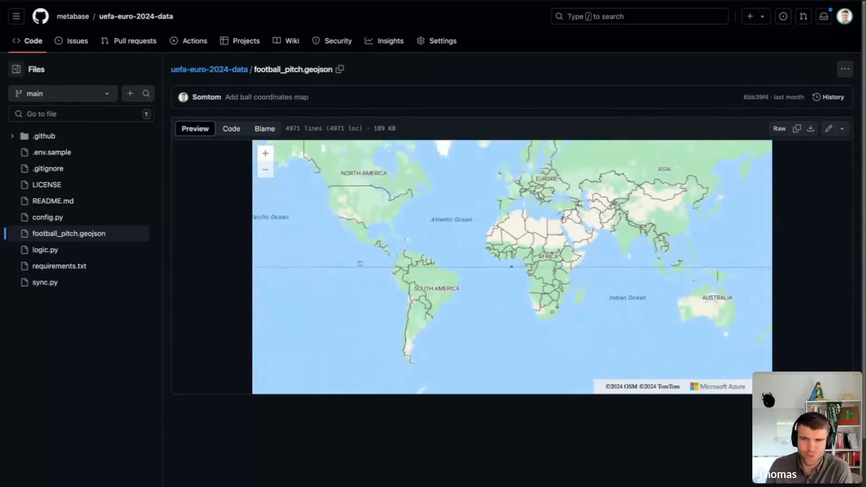
Zoom the GeoJSON preview back in on the football pitch to examine its grid and penalty areas
click(266, 154)
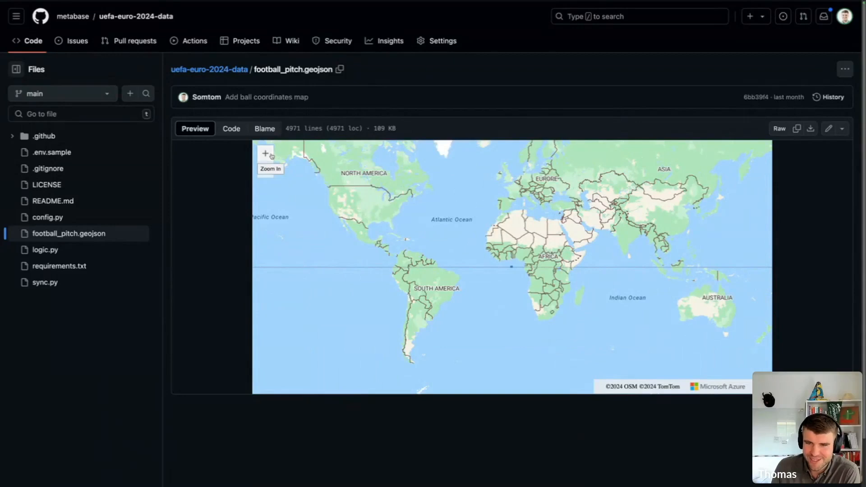
click(266, 154)
click(266, 154)
click(266, 154)
click(266, 154)
click(271, 155)
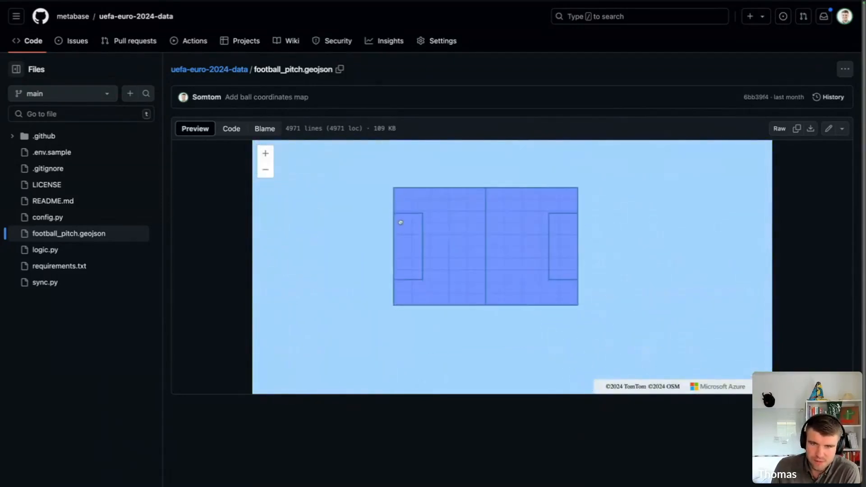
Zoom the preview out again and pan across Africa and Europe to compare the pitch's position with the continents
click(265, 169)
click(264, 170)
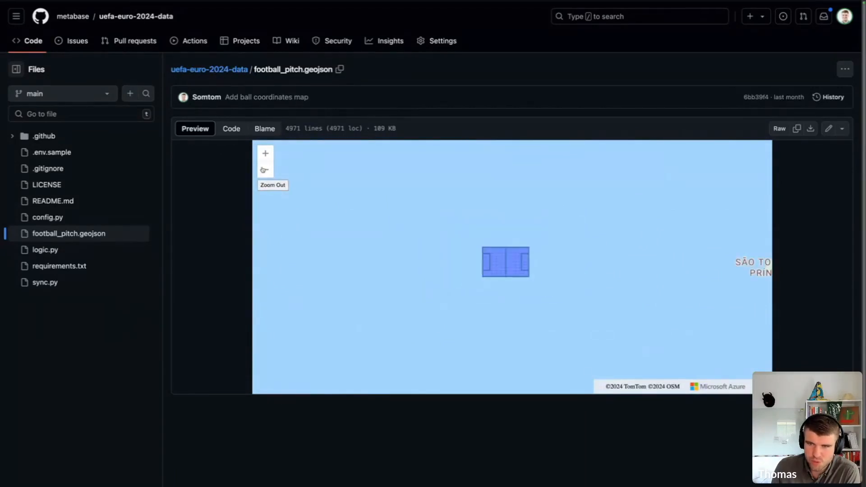
click(264, 170)
click(264, 170)
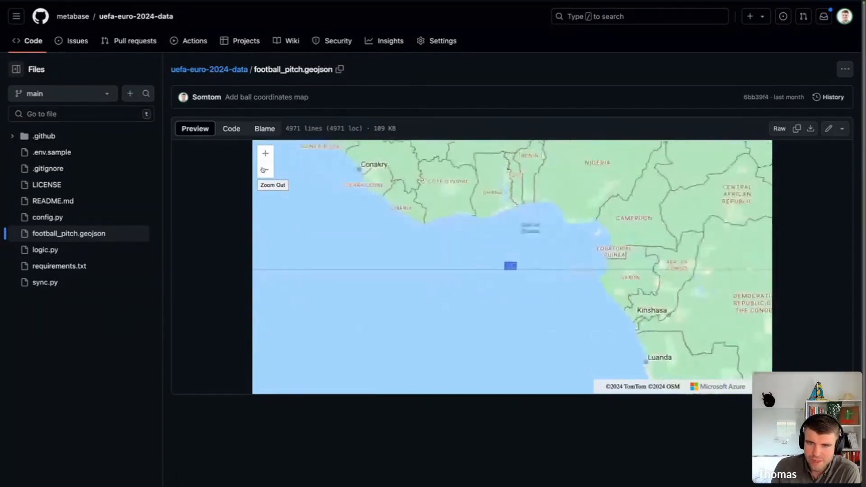
click(264, 170)
click(264, 170)
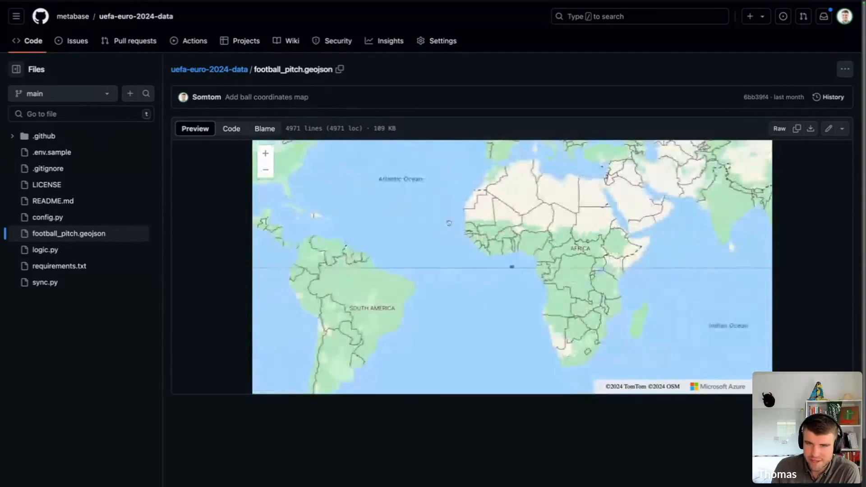
drag(449, 223, 396, 284)
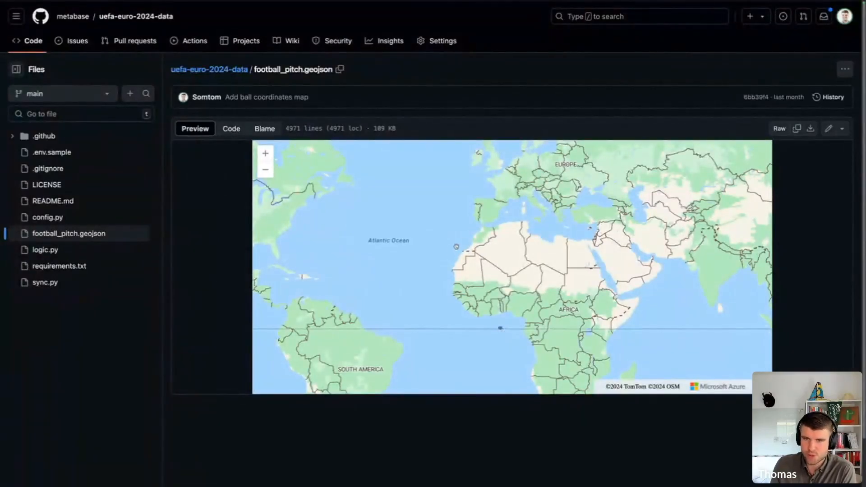
scroll(403, 248, down, 2)
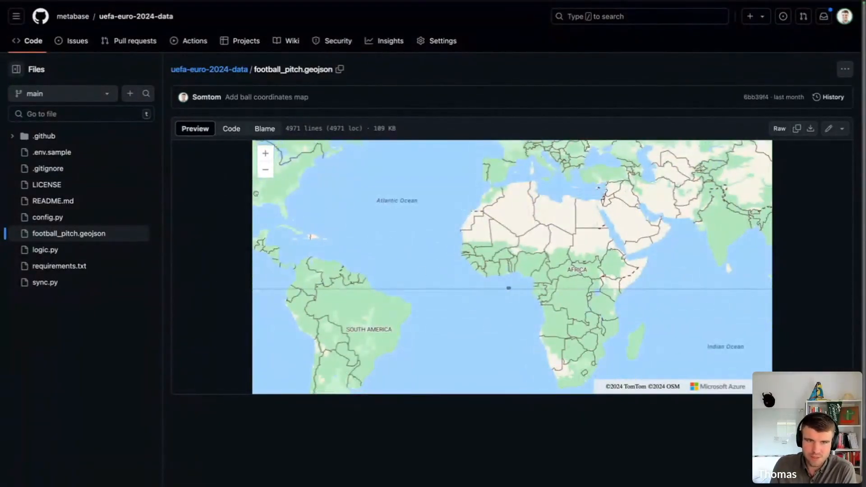
click(266, 170)
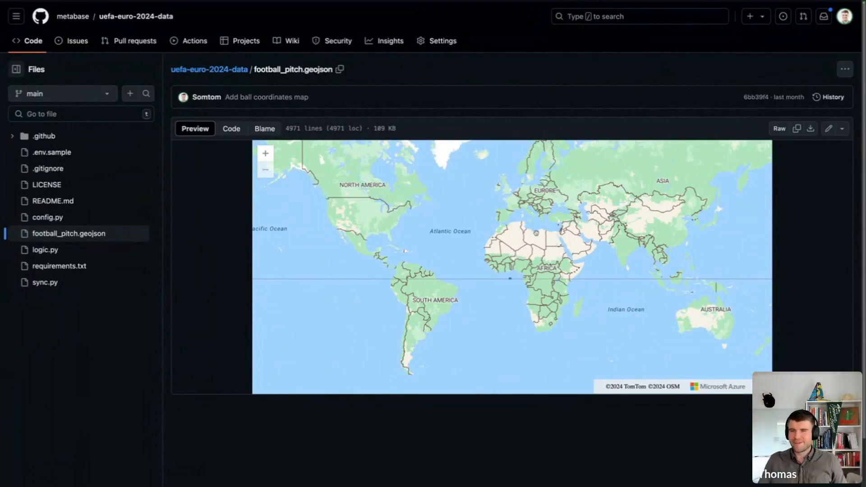
Zoom in on the pitch in the Gulf of Guinea and center it in the preview
click(265, 153)
click(265, 153)
drag(505, 342, 498, 257)
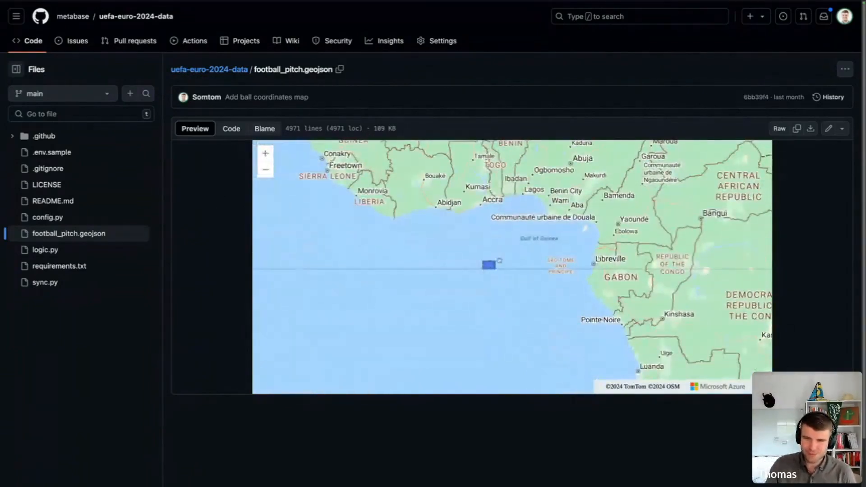
click(266, 157)
click(265, 155)
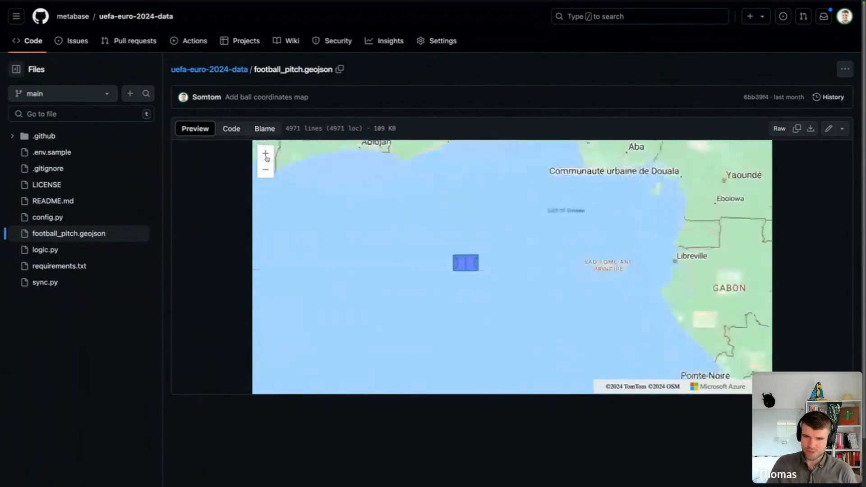
drag(363, 240, 411, 226)
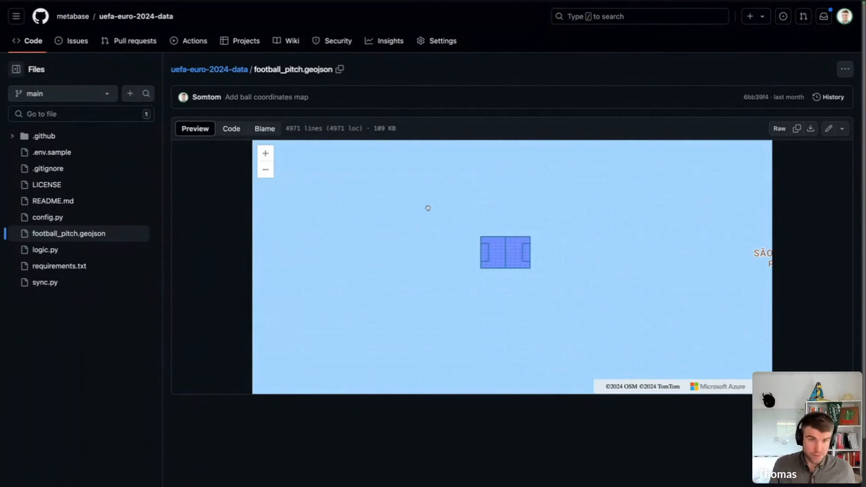
Close the football pitch GeoJSON file and return to the EURO 2024 interesting stuff notes in Metabase
key(ctrl+w)
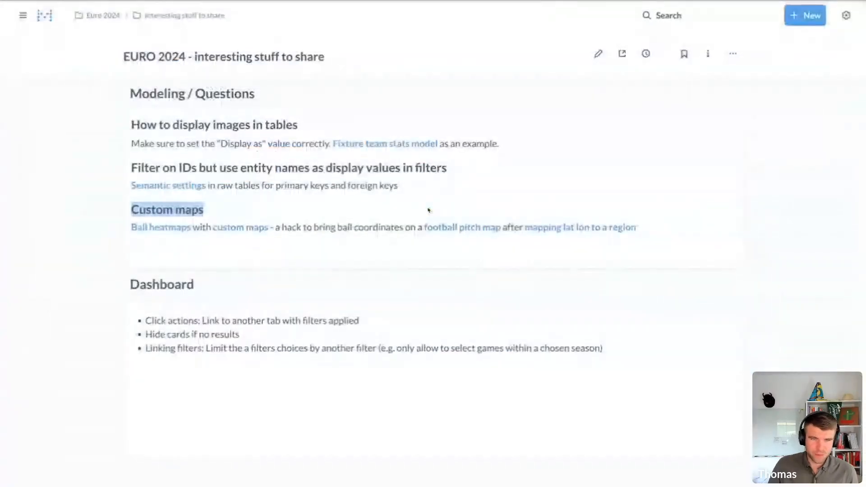
click(371, 212)
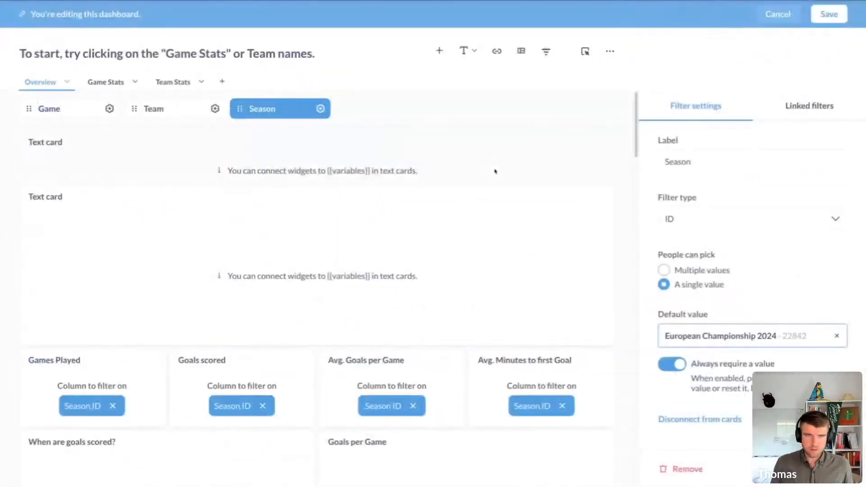
Leave dashboard editing without saving and examine the goal timing and Goals per Game charts on the Overview tab
click(776, 14)
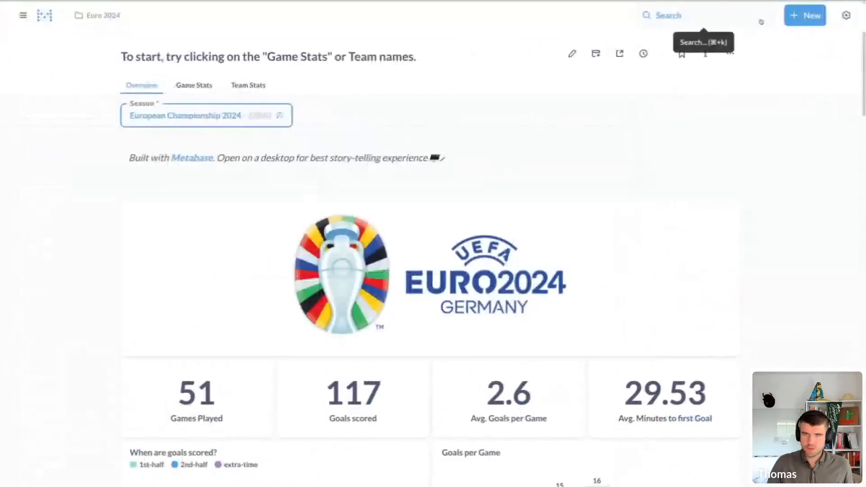
scroll(354, 187, down, 6)
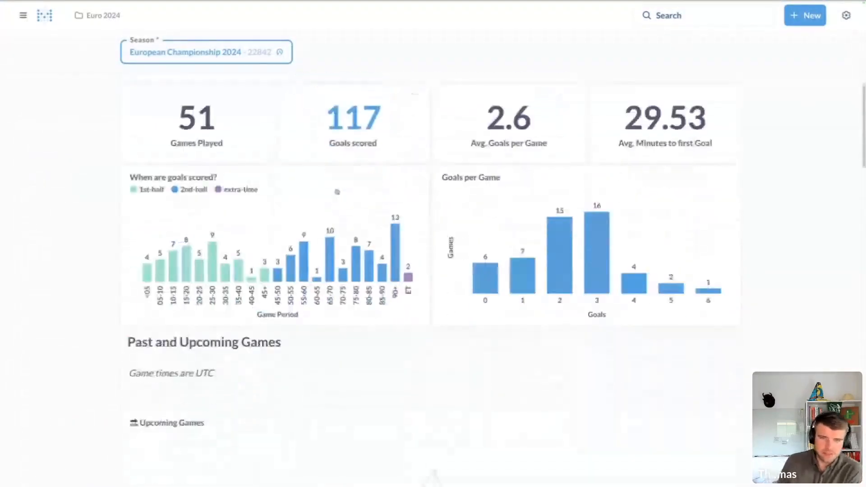
scroll(337, 192, down, 5)
scroll(338, 187, up, 4)
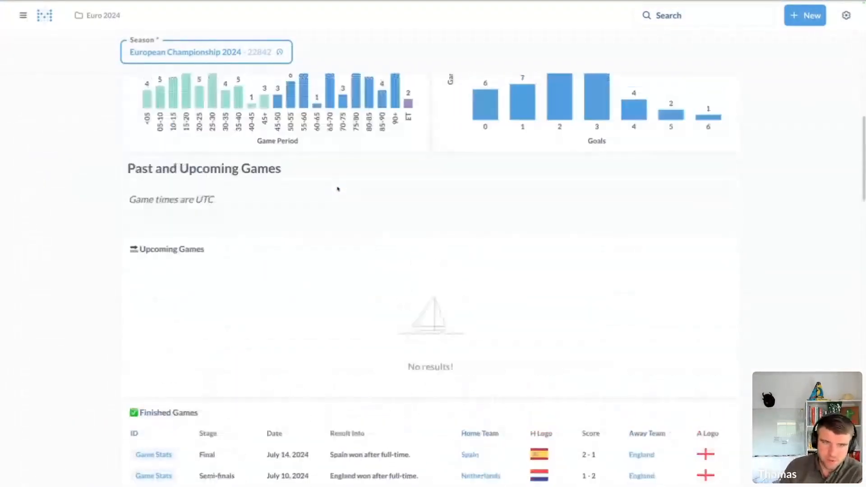
mouse_move(399, 177)
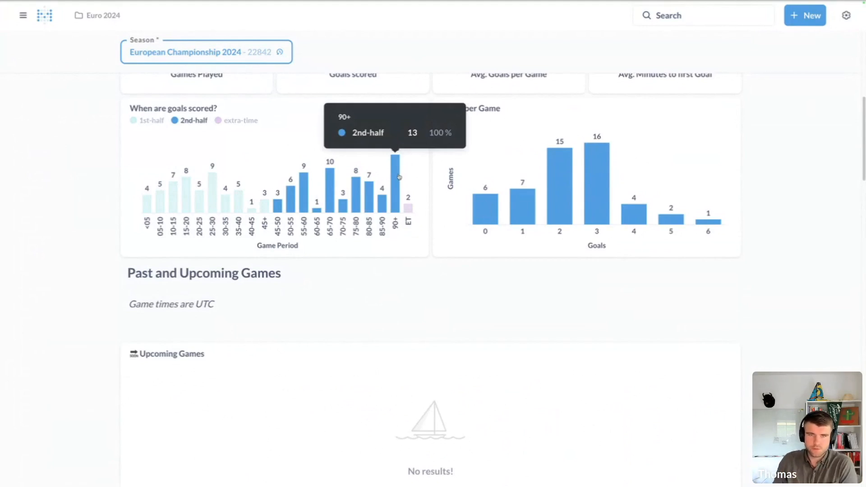
scroll(392, 158, up, 3)
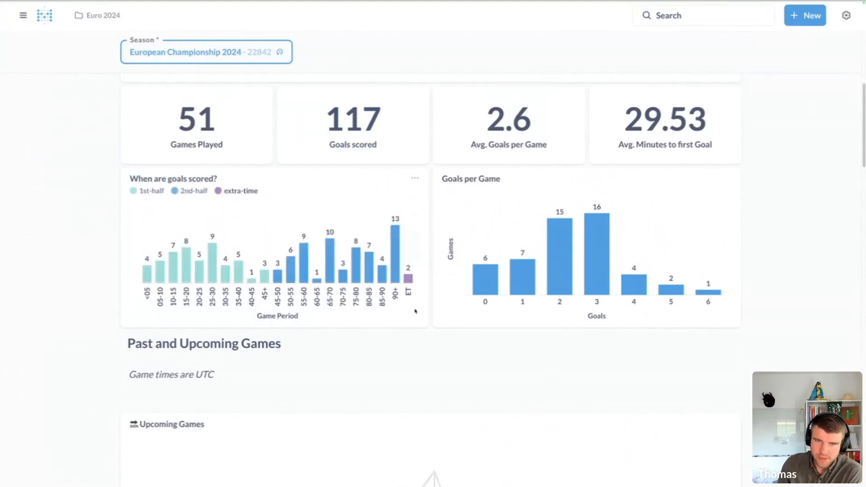
Inspect the drill-through options for the ET and 90+ bars in the goal timing chart and dismiss them
click(410, 280)
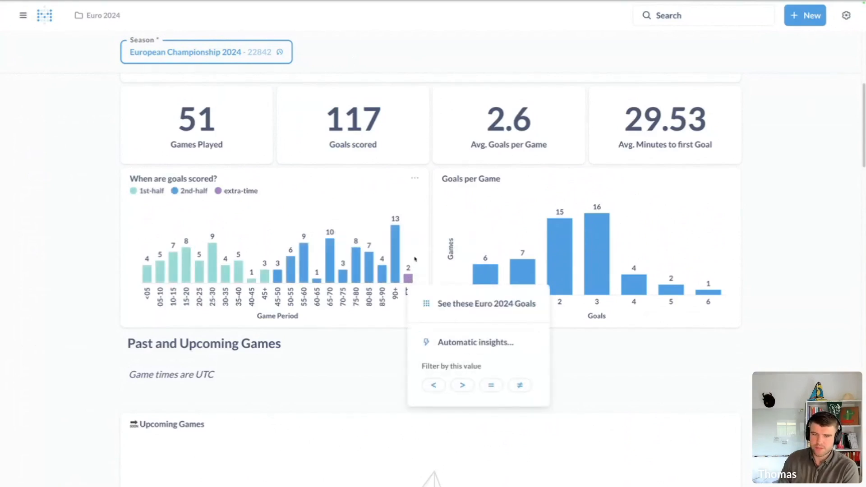
click(384, 323)
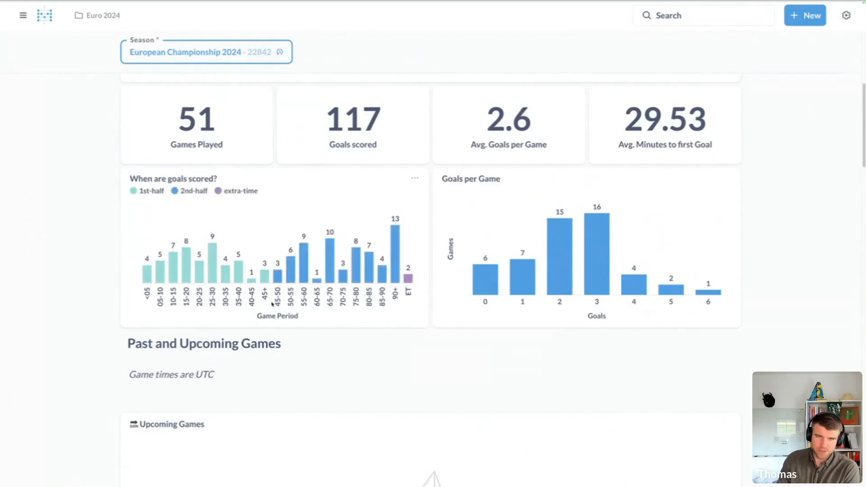
mouse_move(396, 254)
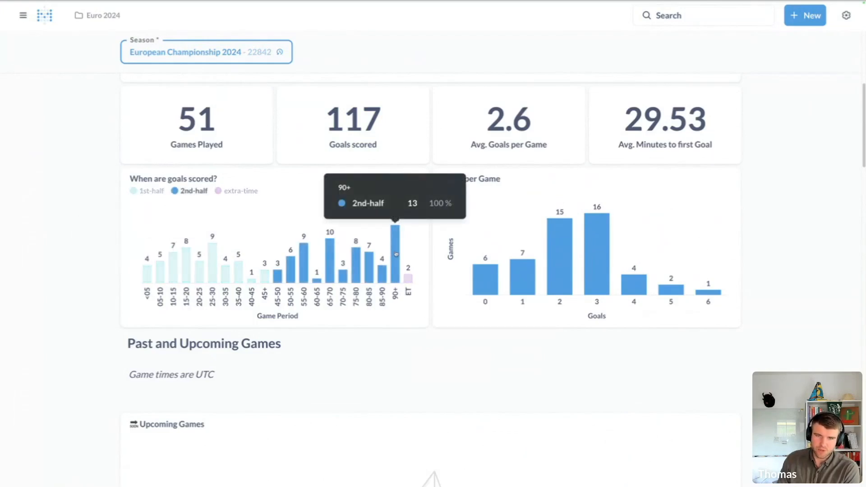
click(396, 254)
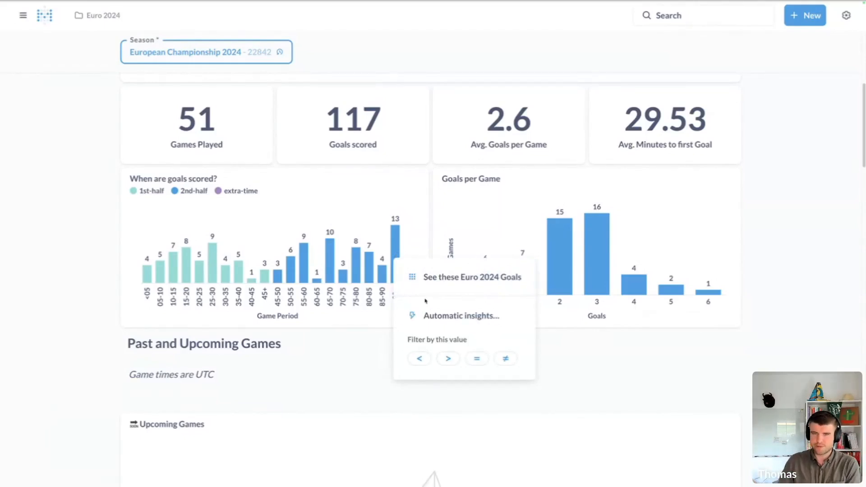
click(381, 337)
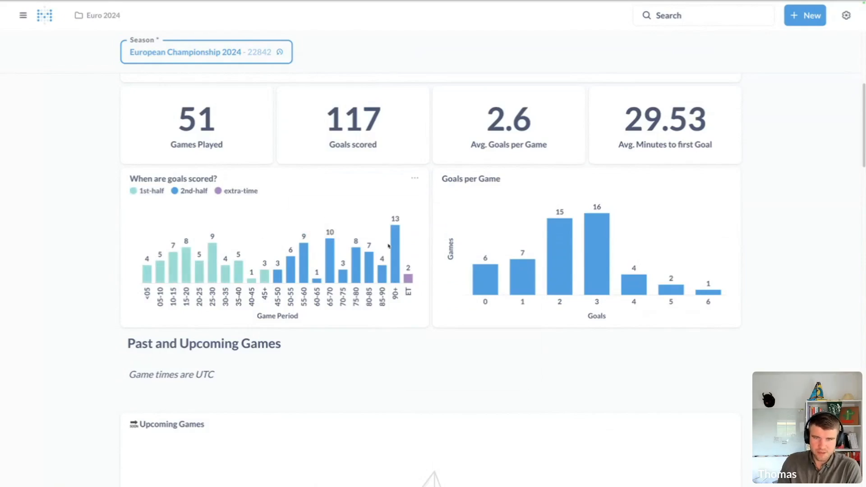
mouse_move(400, 235)
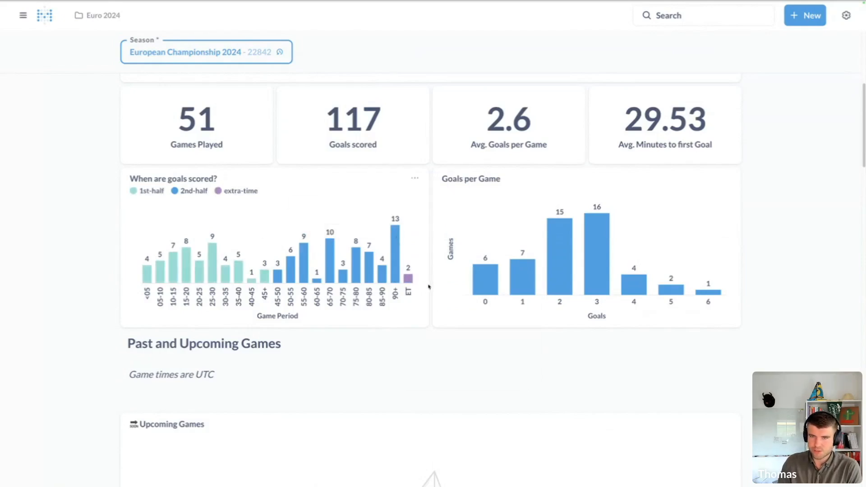
Open the Game Stats for the Final of July 14, 2024 from the Finished Games table
scroll(423, 290, down, 2)
scroll(422, 289, down, 4)
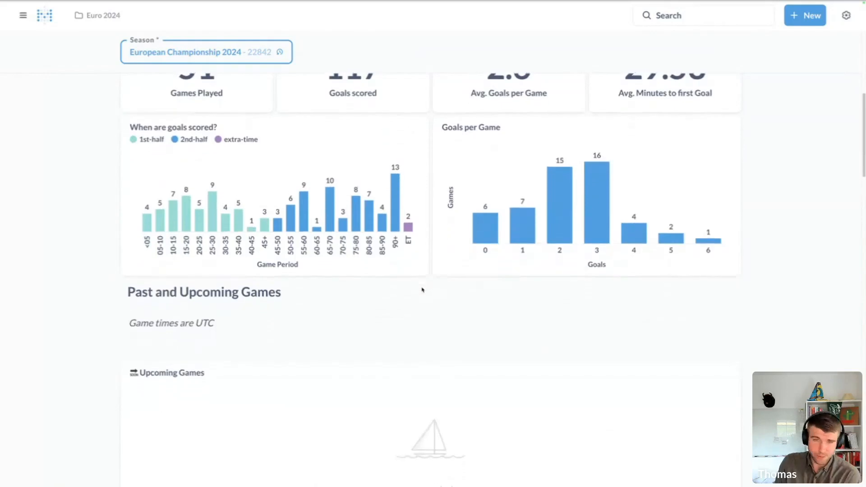
scroll(423, 289, down, 3)
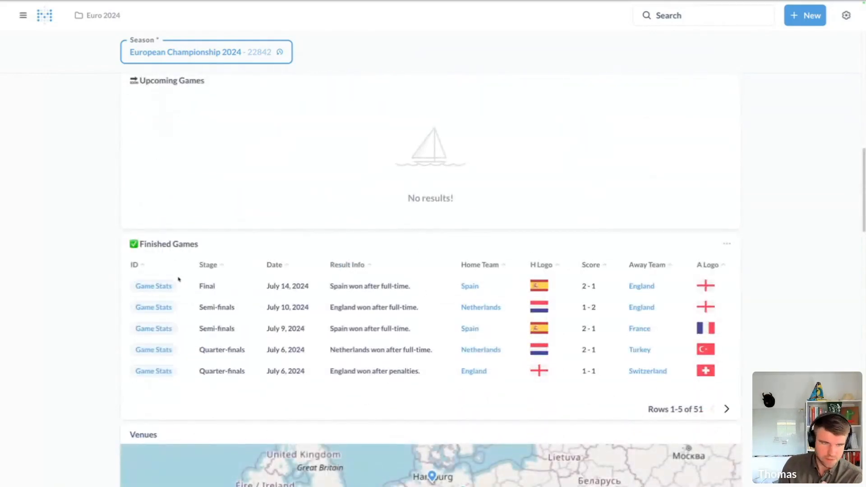
scroll(156, 287, down, 1)
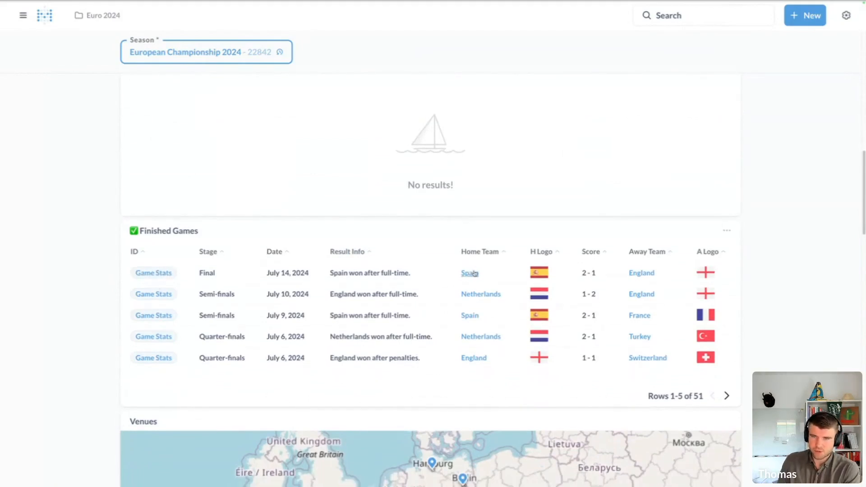
click(150, 273)
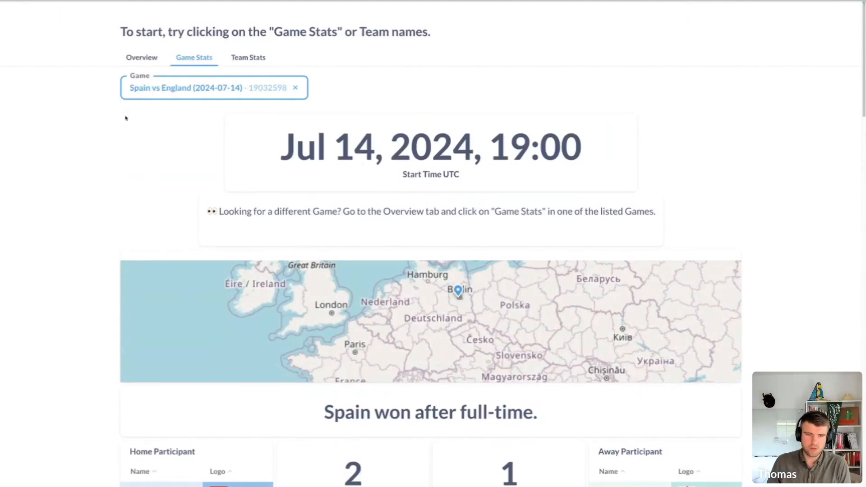
Review the Spain vs England game statistics and venue map, and follow the home participant's link to Spain's Team Stats
scroll(126, 118, down, 6)
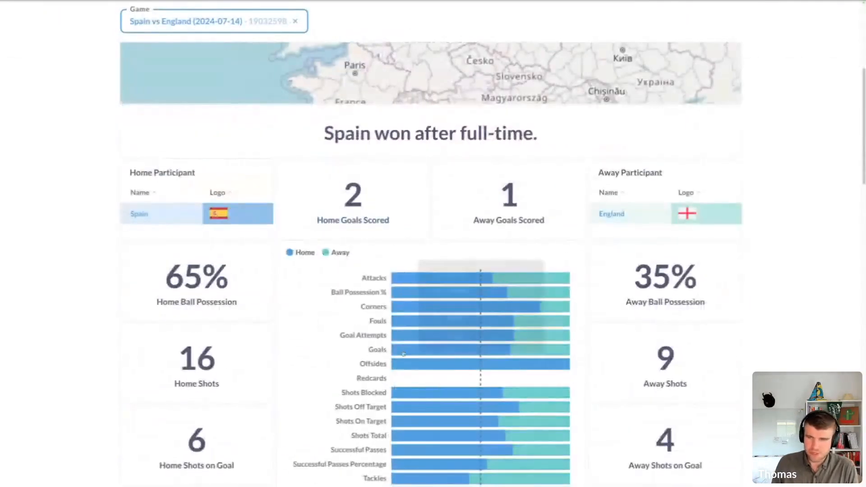
scroll(403, 354, down, 3)
scroll(218, 356, up, 5)
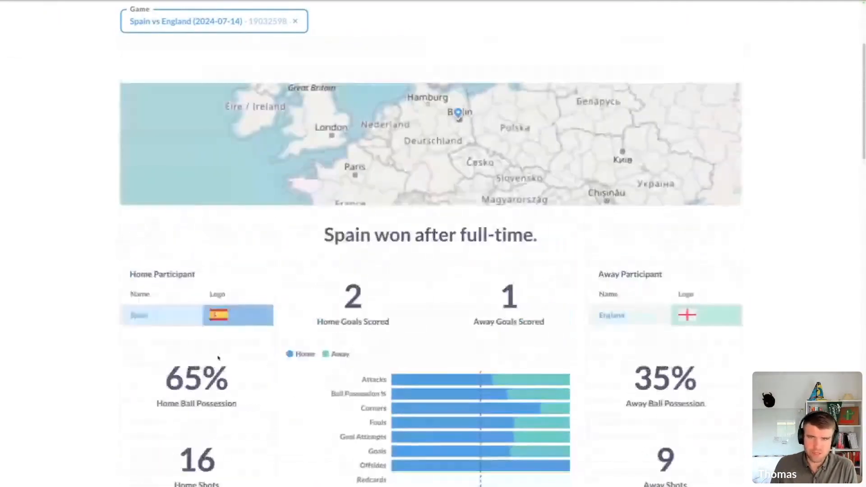
scroll(218, 358, up, 4)
scroll(266, 271, down, 2)
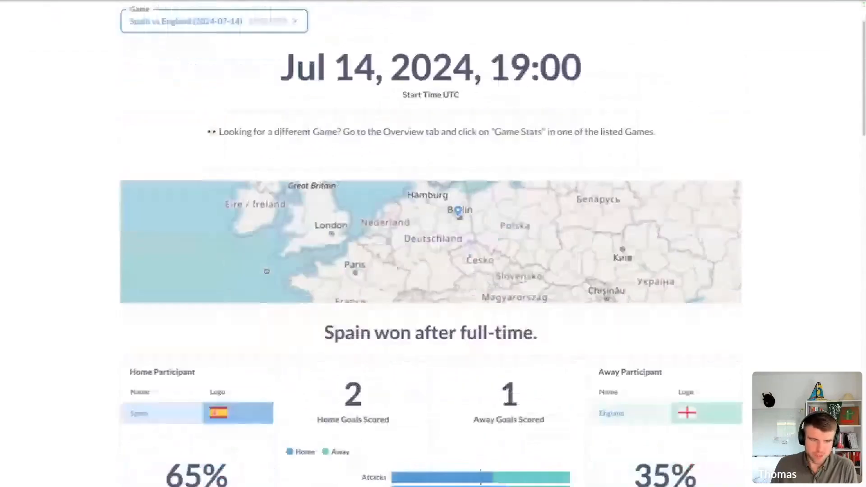
scroll(266, 271, down, 2)
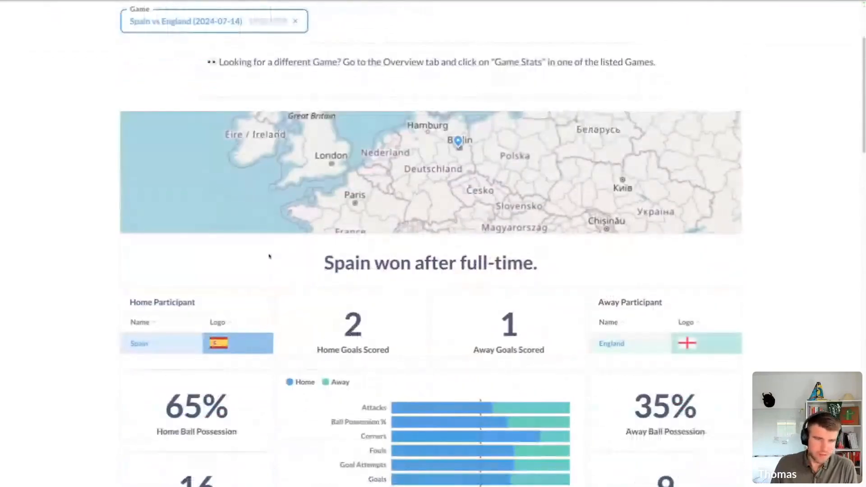
click(138, 344)
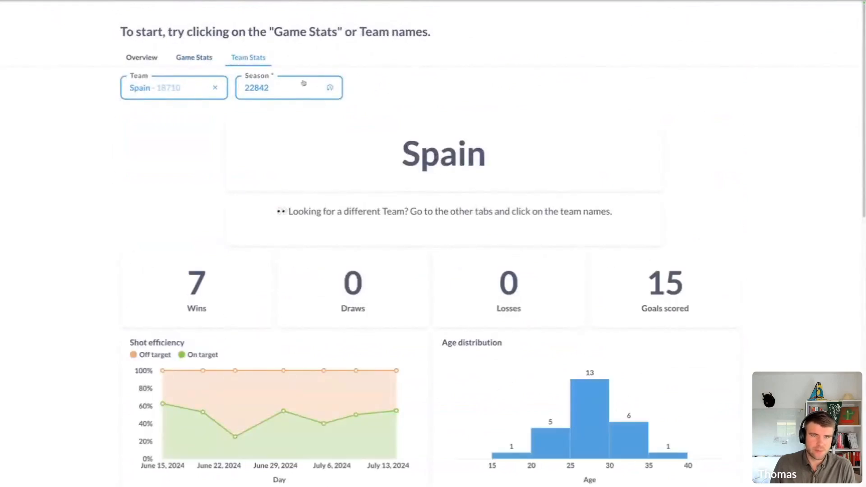
Return from Spain's Team Stats to the Overview dashboard and put it into edit mode
scroll(283, 279, down, 3)
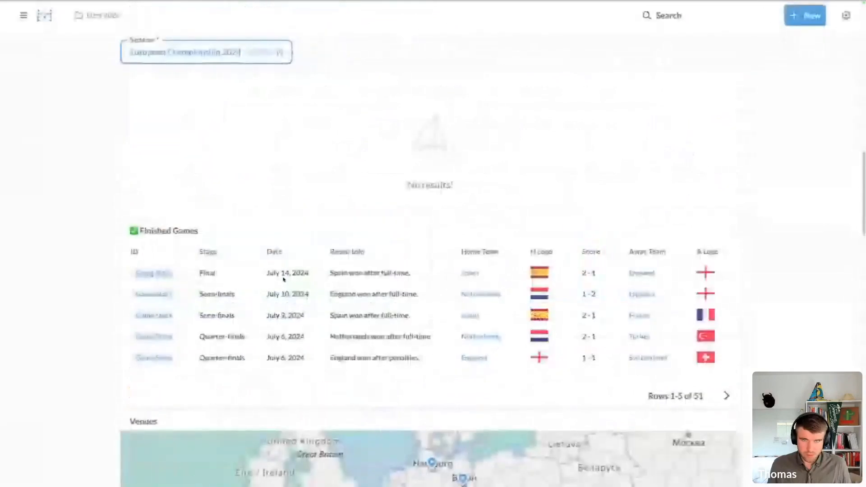
scroll(283, 279, up, 8)
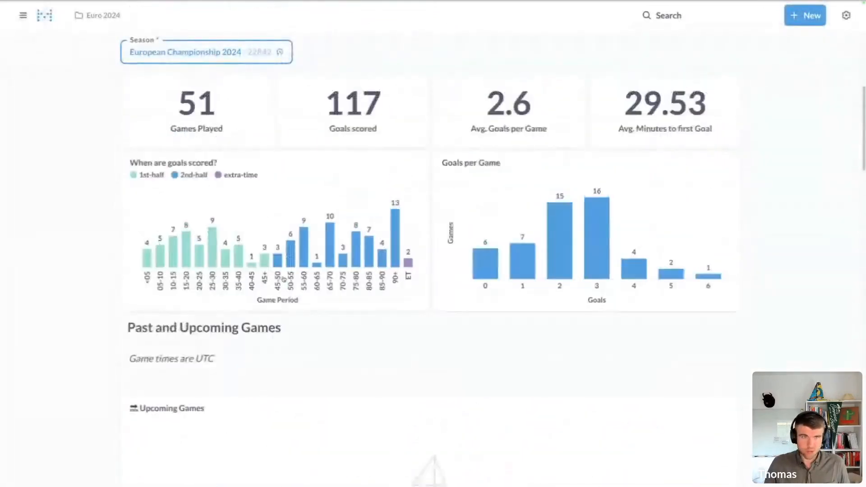
scroll(286, 276, up, 6)
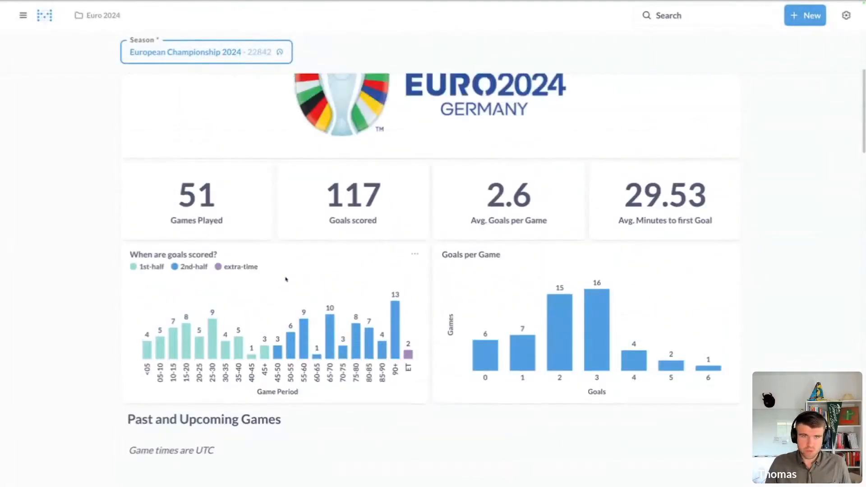
click(572, 55)
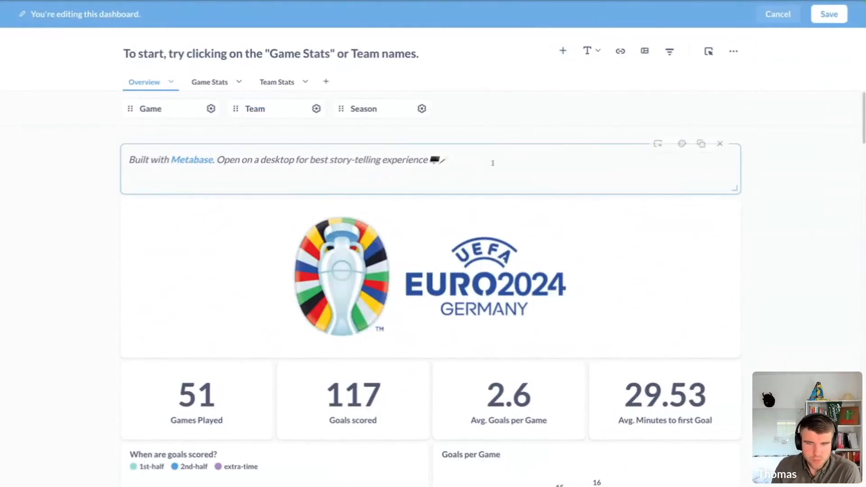
Open the click behavior settings of the Finished Games table
scroll(491, 163, down, 5)
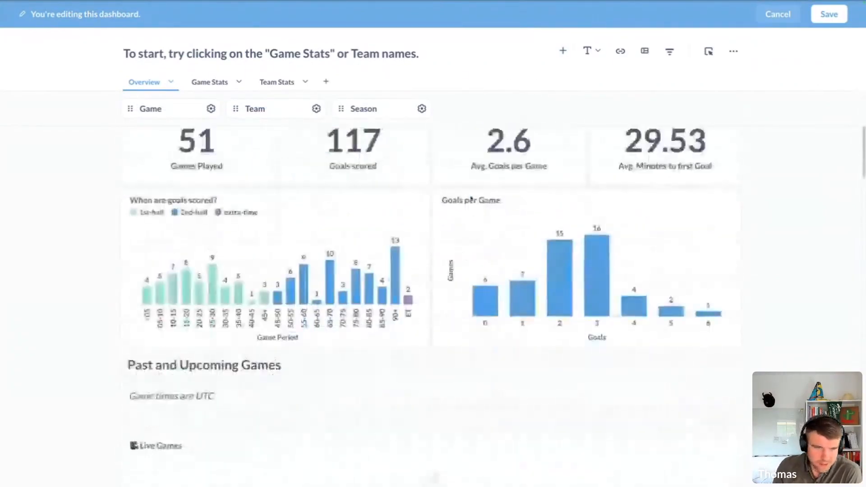
scroll(471, 199, down, 8)
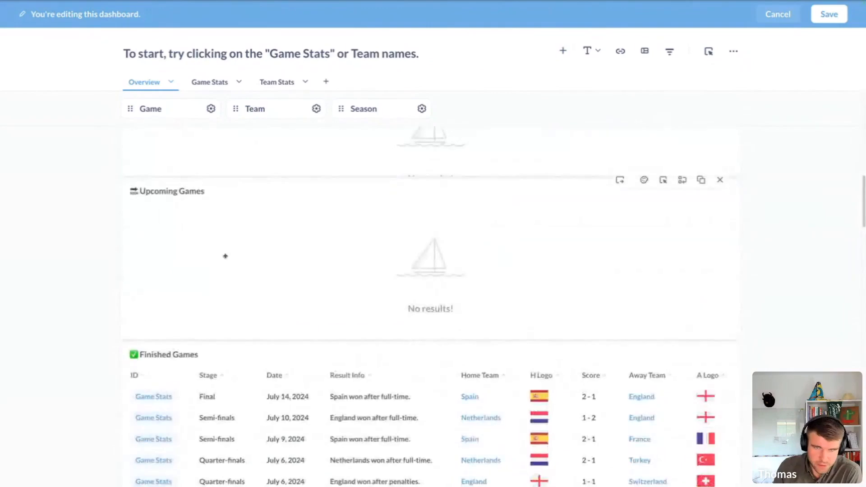
scroll(487, 194, up, 8)
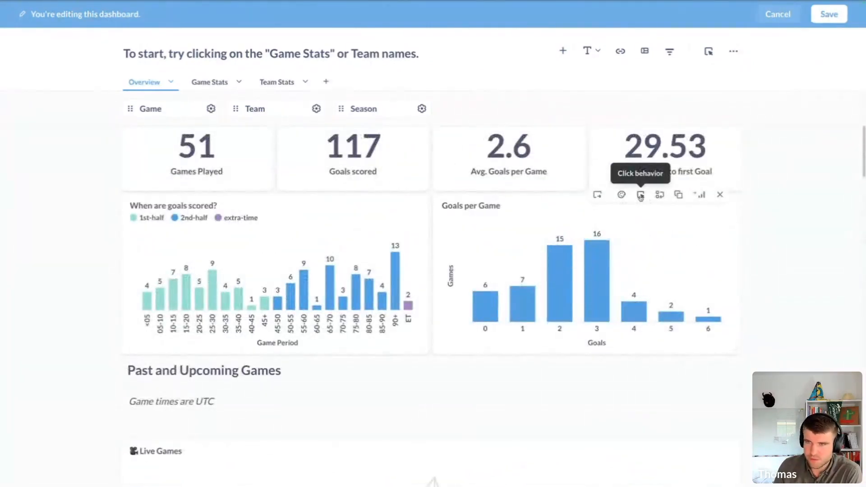
scroll(641, 199, down, 8)
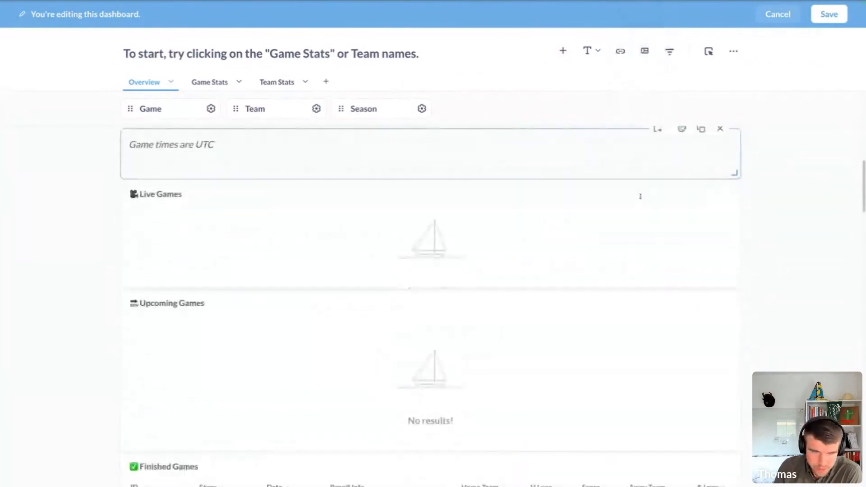
scroll(641, 199, down, 2)
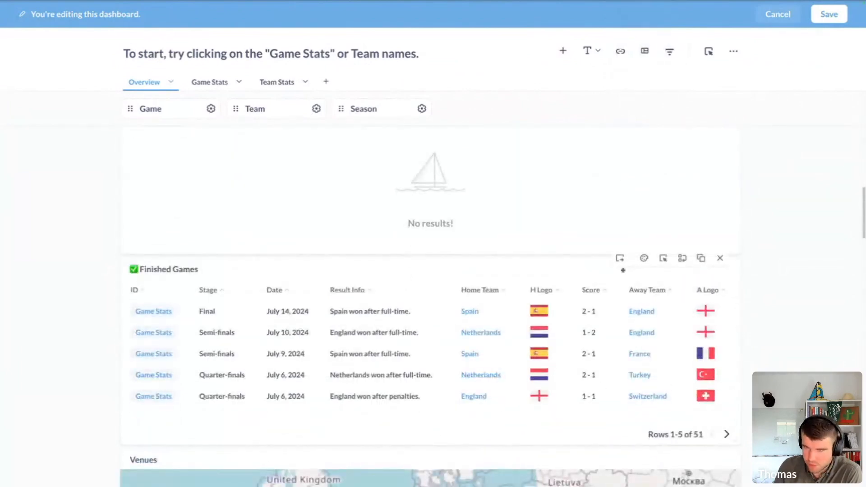
click(663, 258)
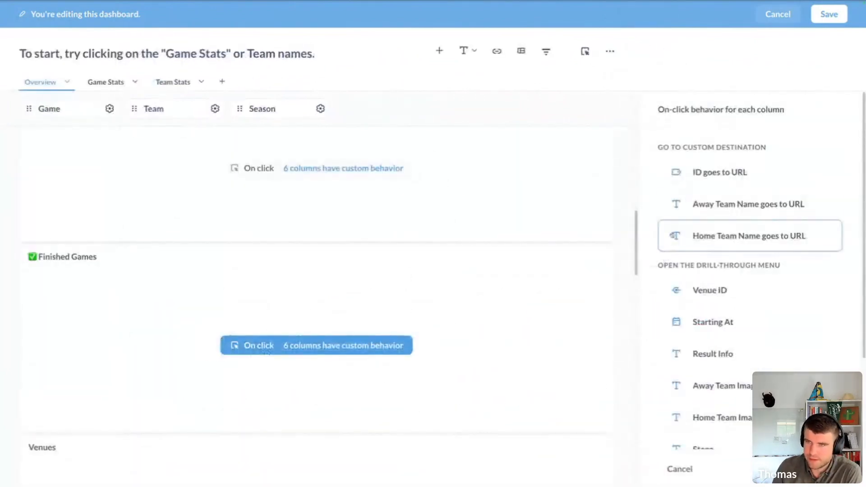
Inspect the dashboard filters that a click on the Finished Games table's Venue ID column could update, and return to the column list
scroll(718, 282, down, 2)
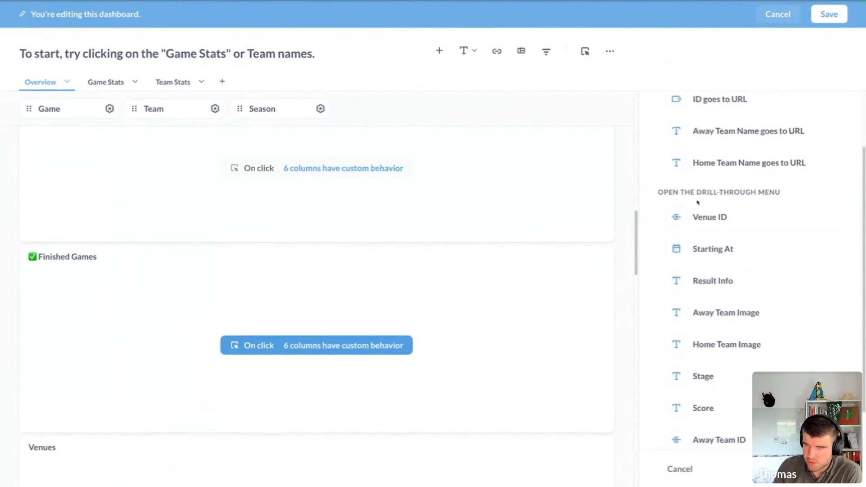
scroll(714, 205, up, 2)
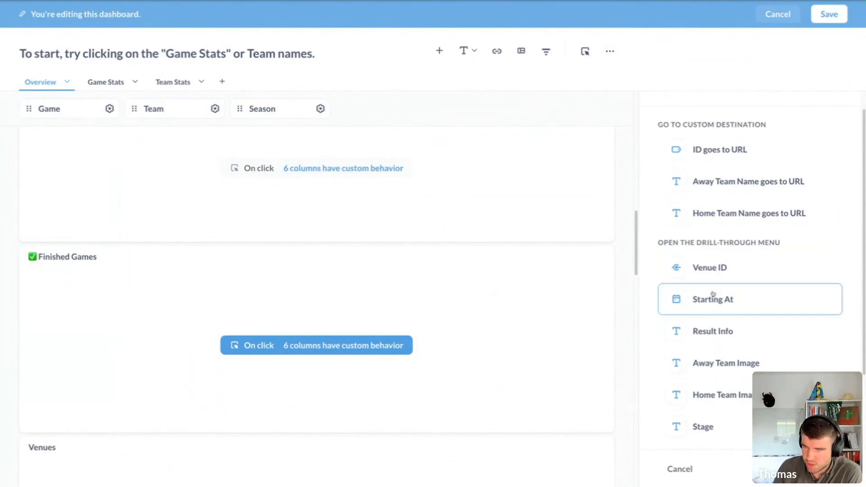
click(722, 269)
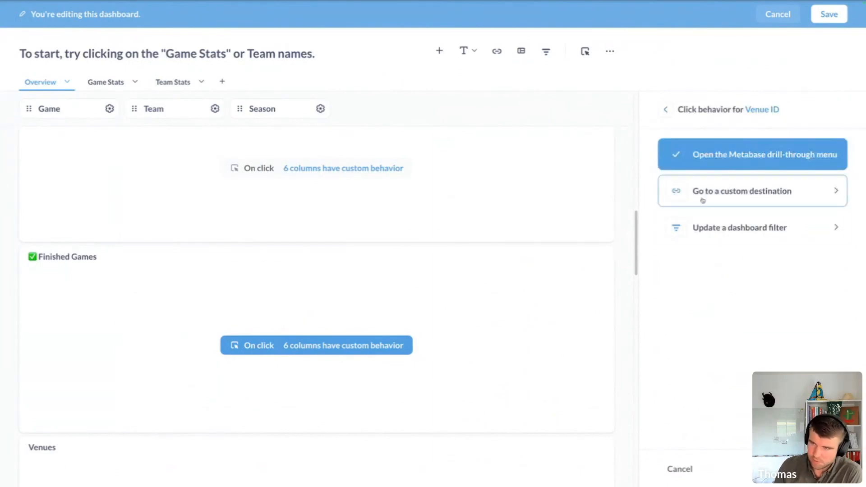
click(736, 235)
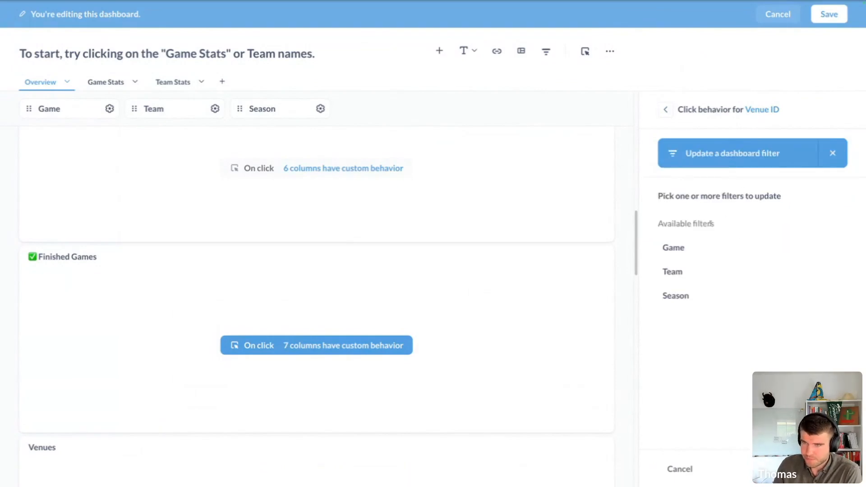
click(673, 248)
click(675, 296)
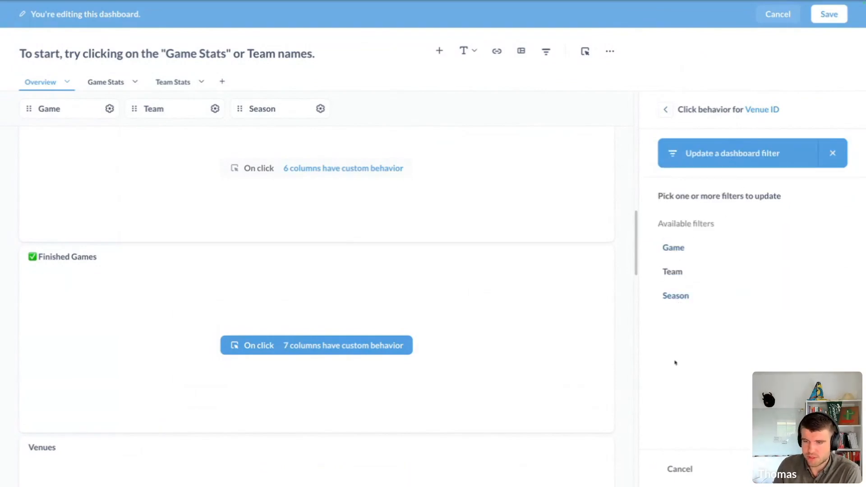
click(669, 114)
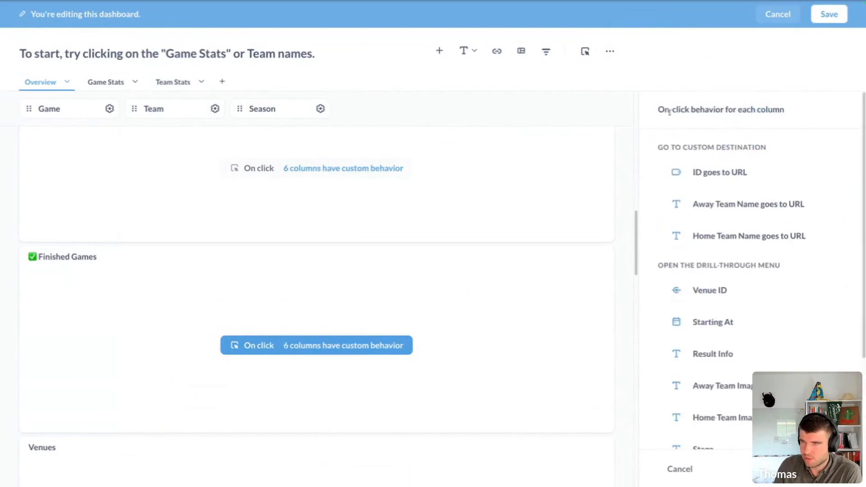
Check which custom destination types the Venue ID column can link to, and return to the column list
click(706, 293)
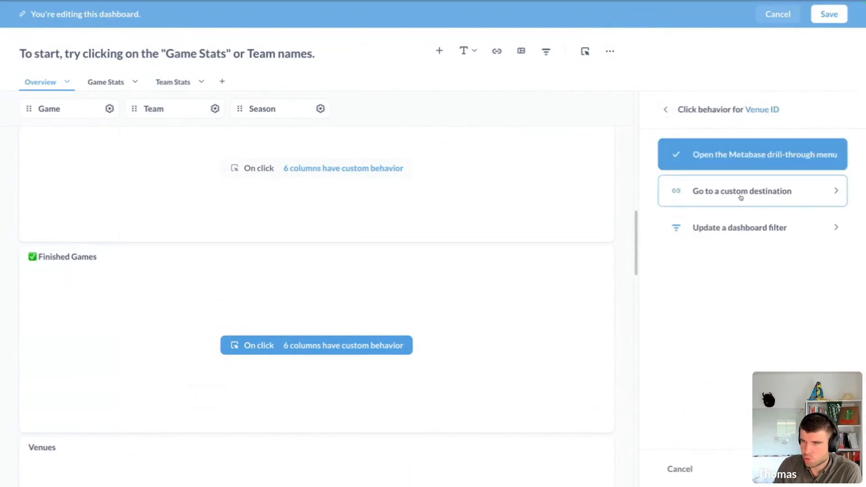
click(742, 195)
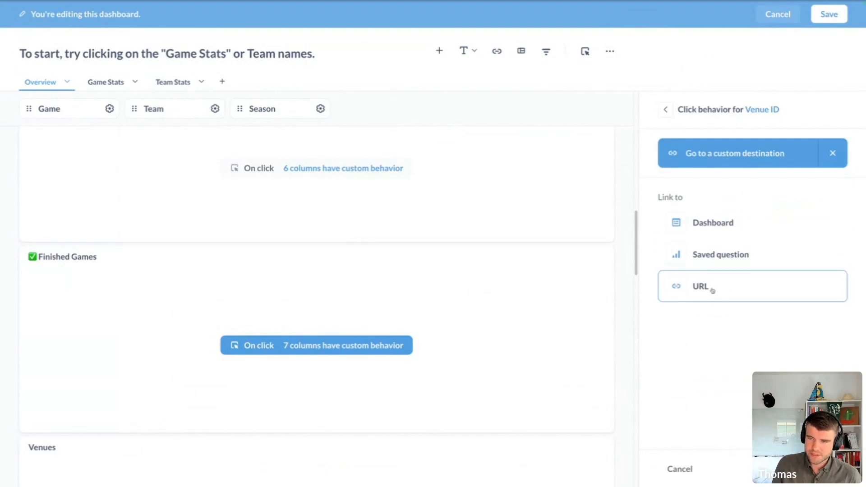
click(665, 109)
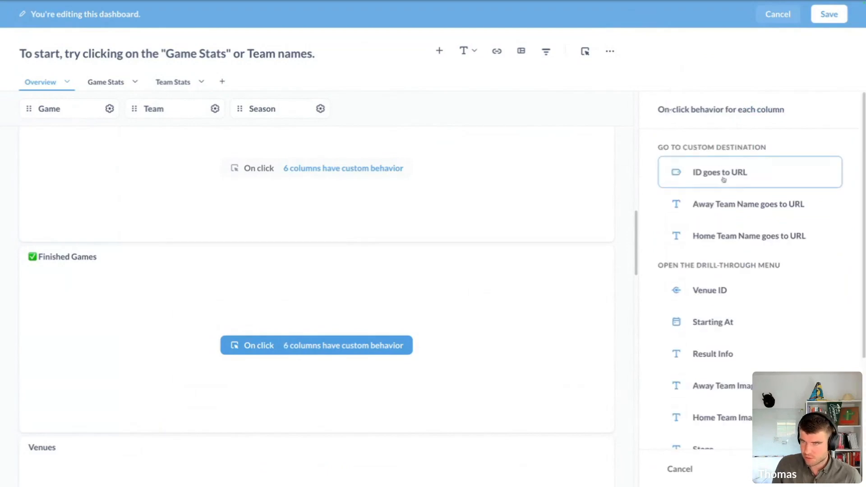
Review the custom destination URL of the Finished Games table's ID column, and leave the click behavior settings
click(735, 174)
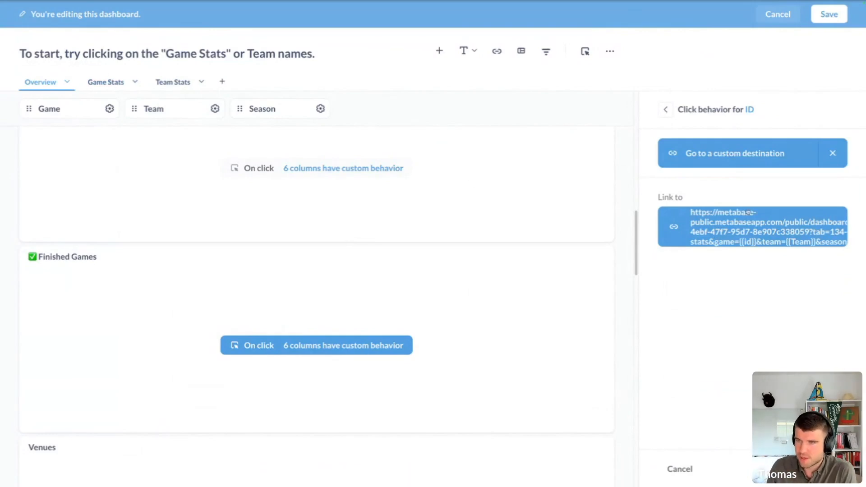
click(668, 109)
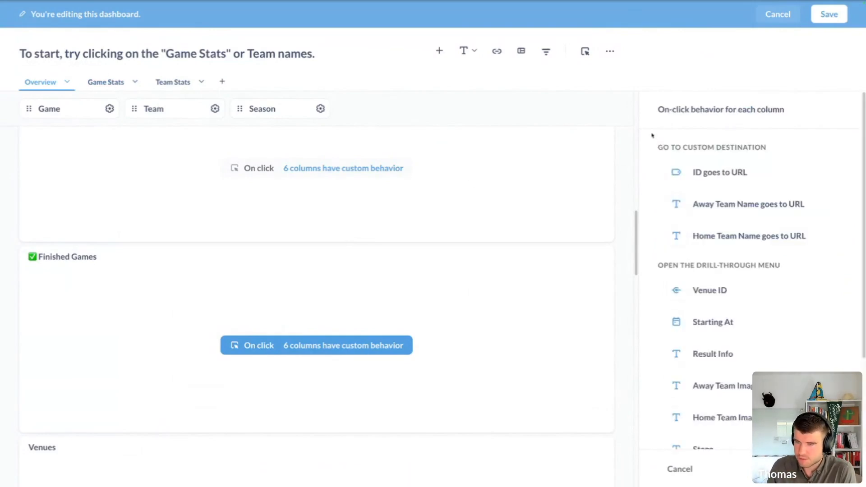
scroll(670, 194, down, 2)
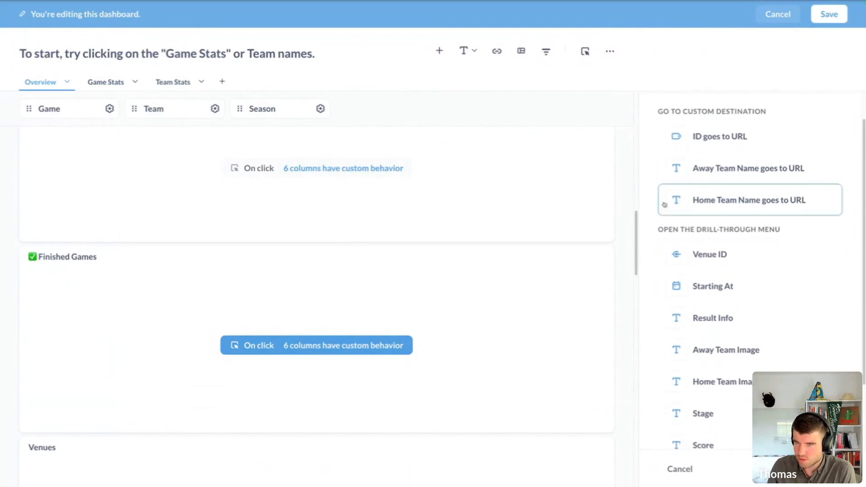
scroll(476, 219, up, 1)
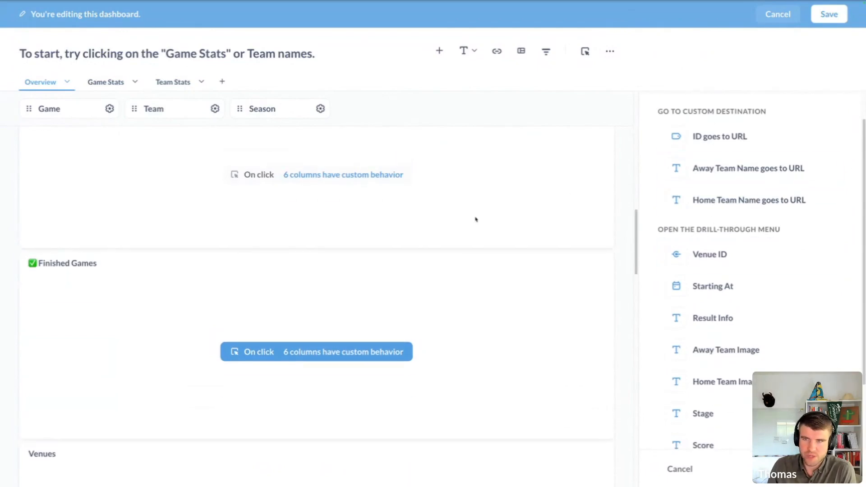
click(688, 470)
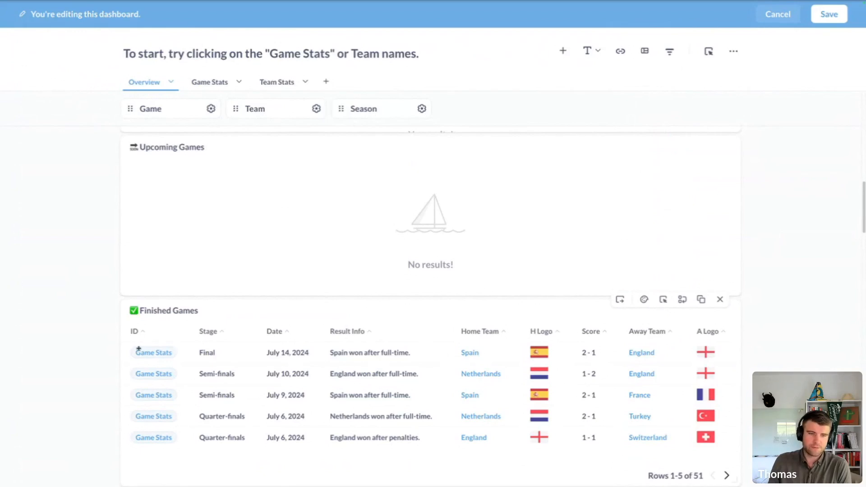
Look over the Overview dashboard's game tables and goal charts, and switch to Game Stats while still editing
scroll(139, 350, down, 1)
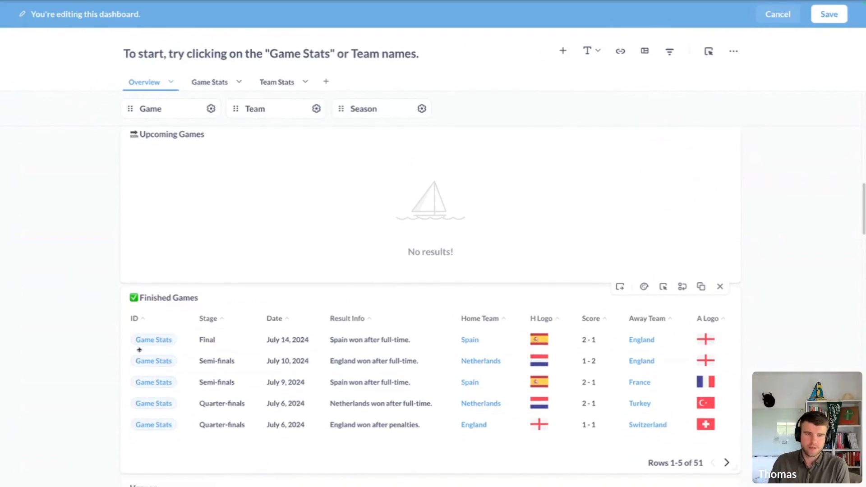
scroll(195, 334, up, 1)
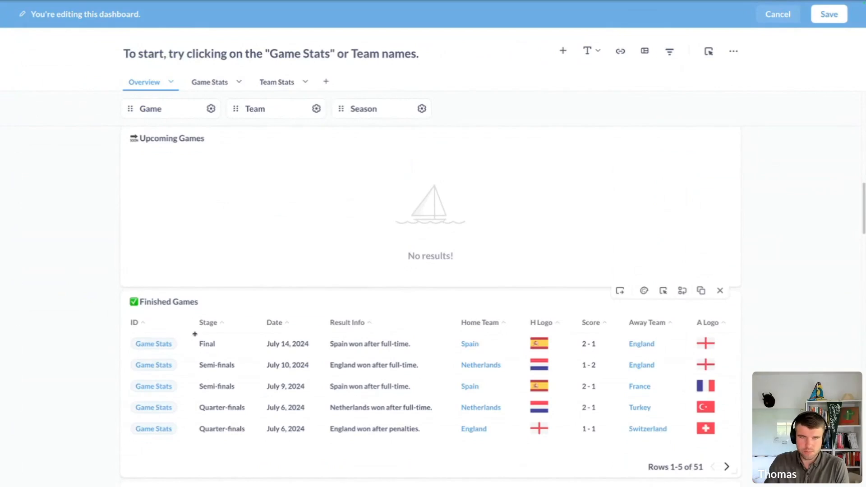
scroll(195, 334, up, 3)
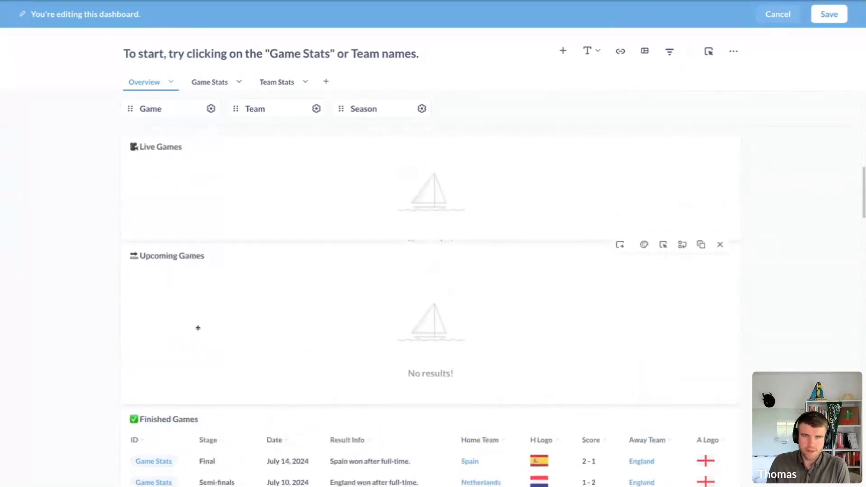
scroll(198, 328, up, 5)
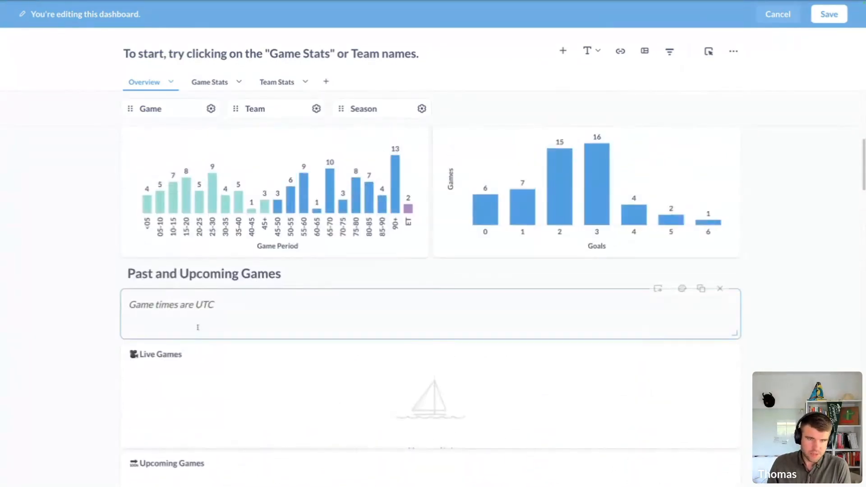
scroll(198, 327, up, 7)
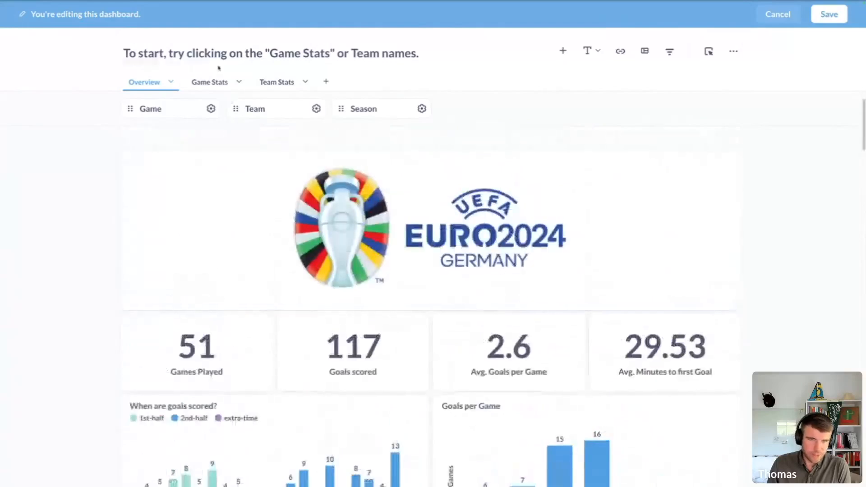
click(210, 82)
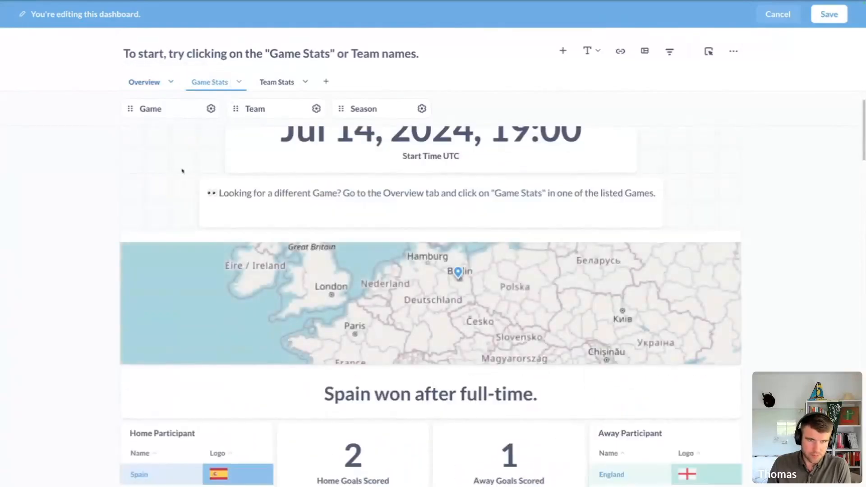
Examine the Game Stats venue map, result, participant cards and the home versus away statistics comparison chart
scroll(177, 183, down, 3)
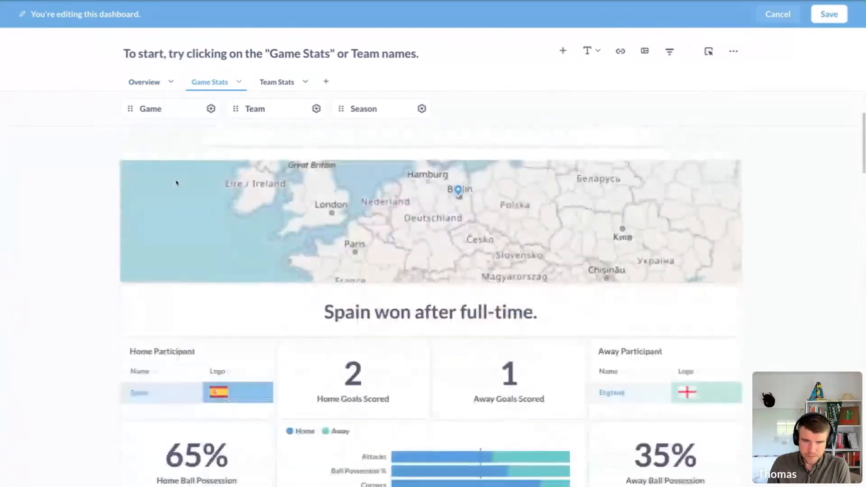
scroll(194, 186, down, 2)
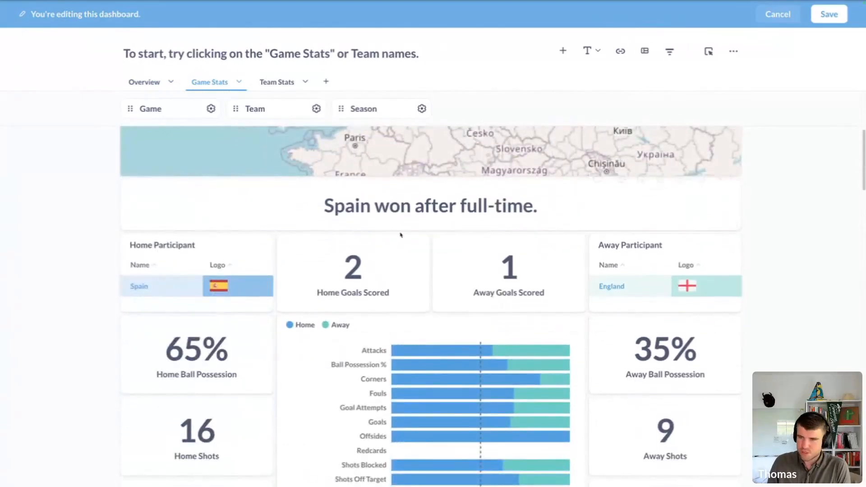
scroll(340, 202, down, 2)
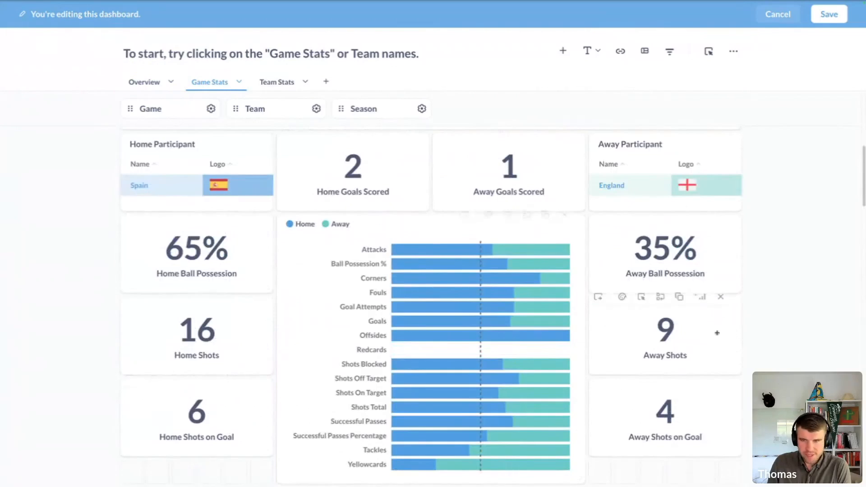
scroll(441, 285, down, 2)
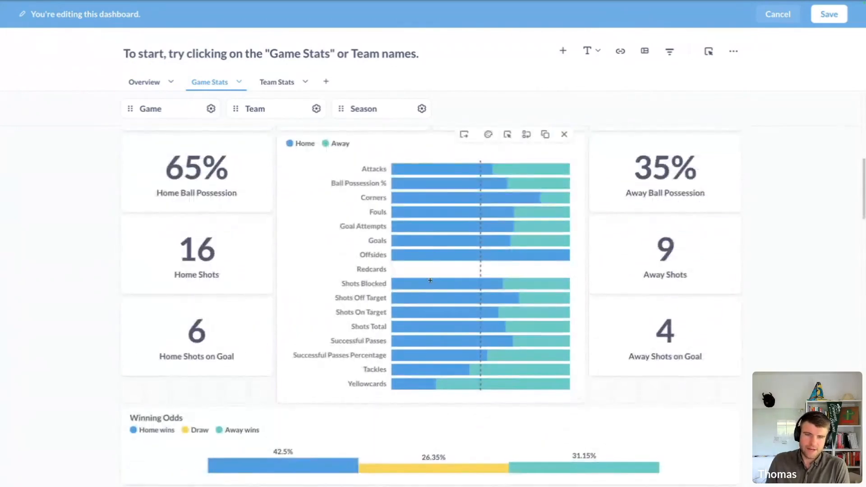
scroll(431, 280, up, 2)
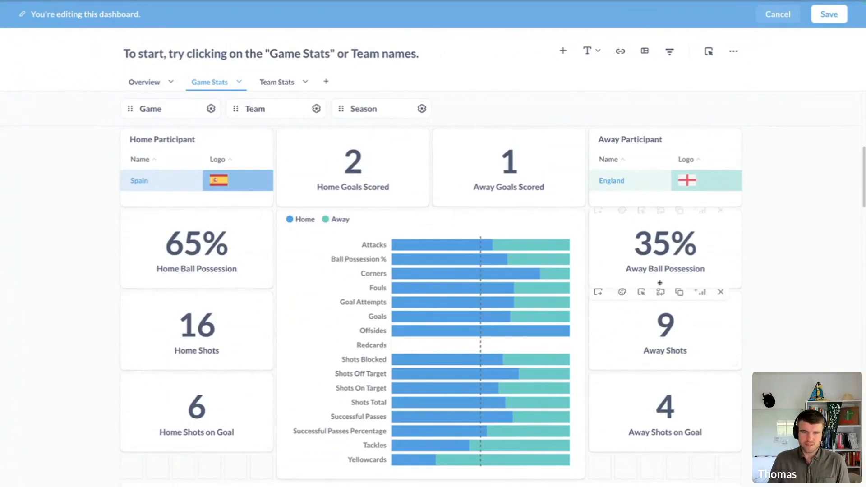
scroll(659, 282, down, 2)
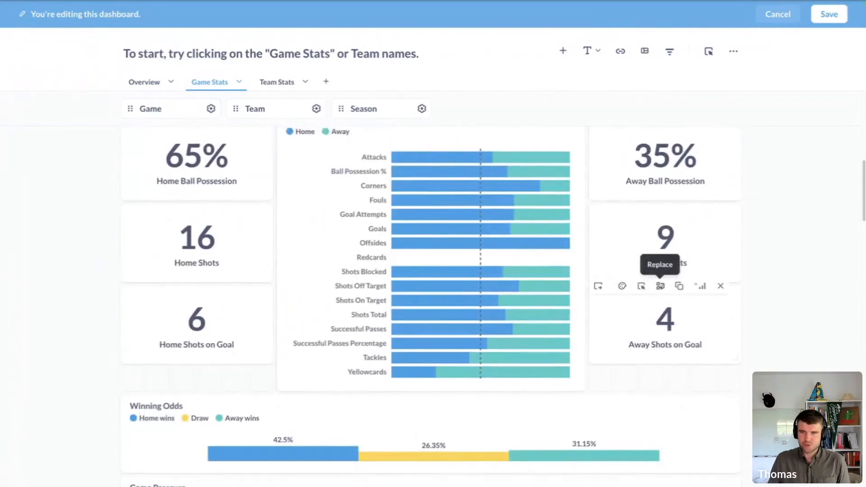
scroll(660, 286, up, 1)
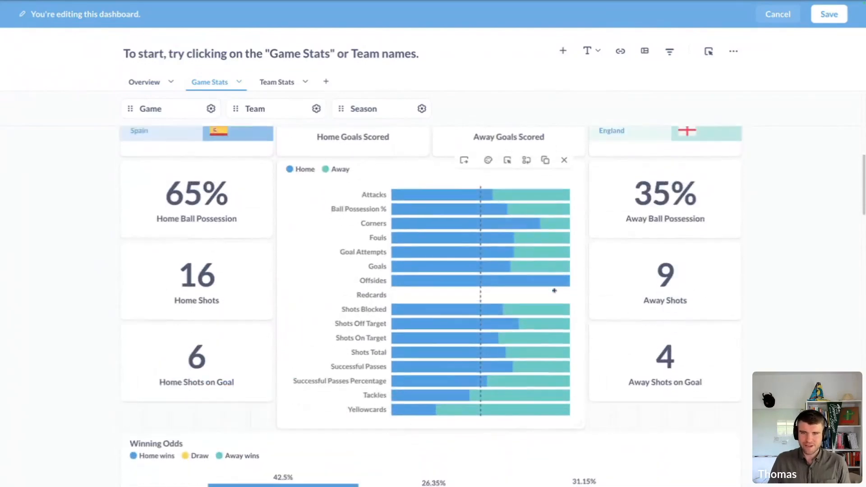
Examine the Winning Odds, Game Pressure, ball heatmap and Team Age Comparison charts in Game Stats
scroll(554, 291, down, 3)
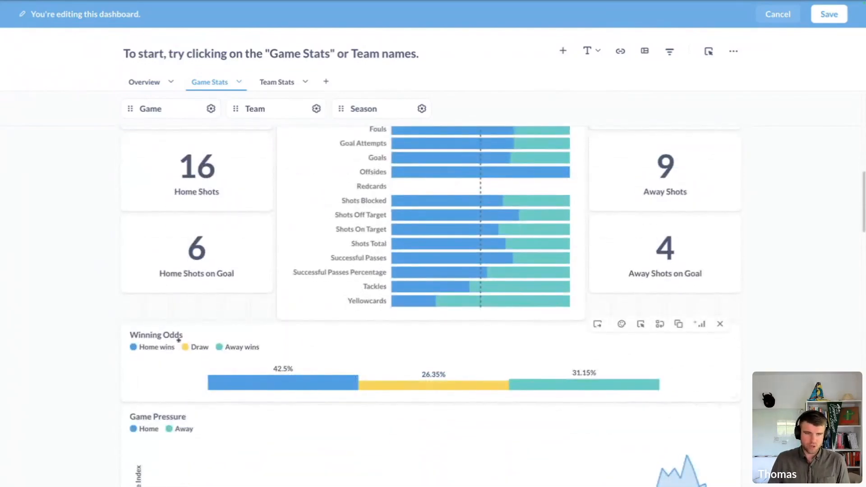
scroll(158, 346, down, 6)
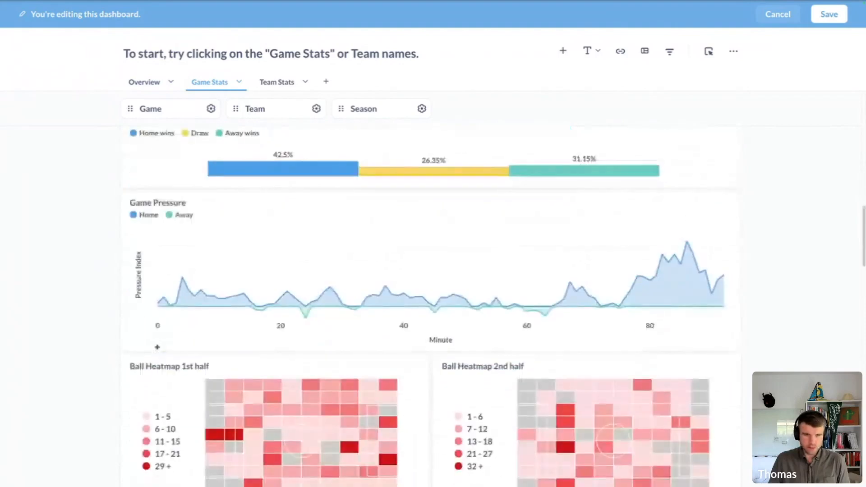
scroll(157, 347, down, 7)
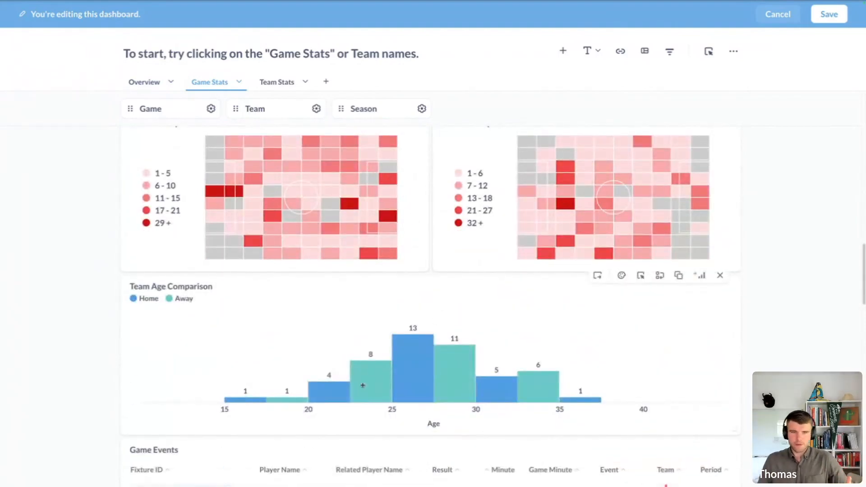
scroll(362, 385, up, 8)
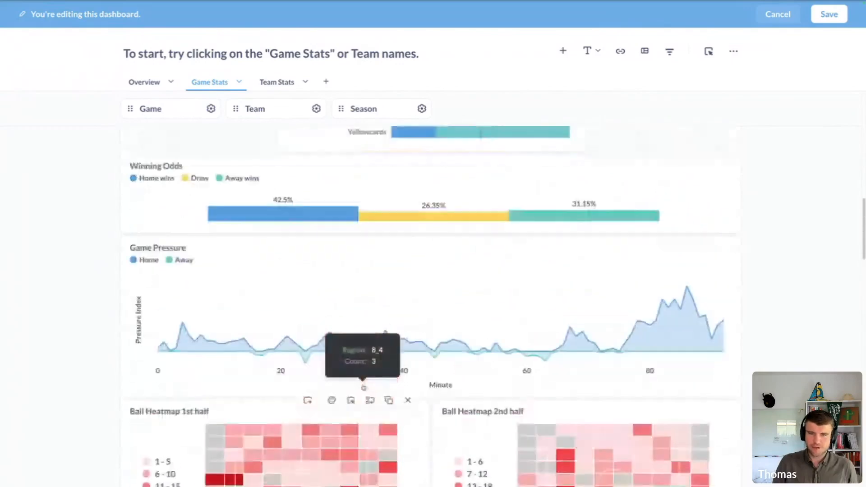
scroll(362, 387, up, 10)
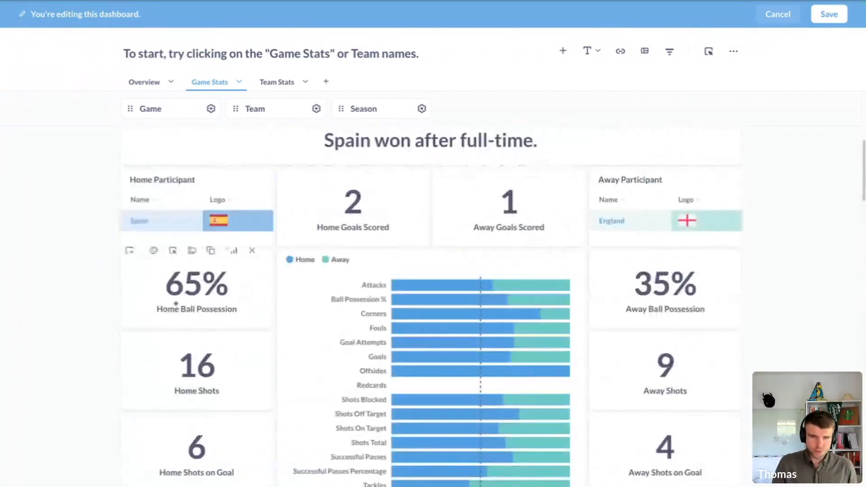
scroll(387, 316, down, 4)
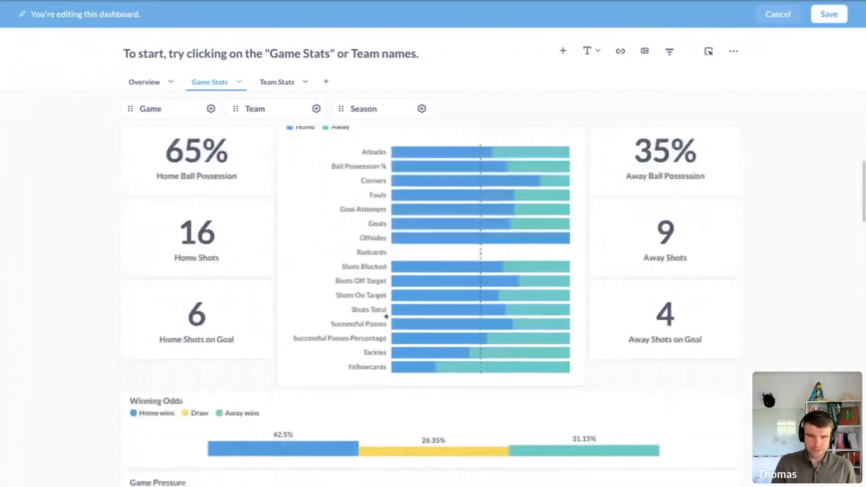
scroll(386, 317, down, 8)
scroll(371, 286, down, 4)
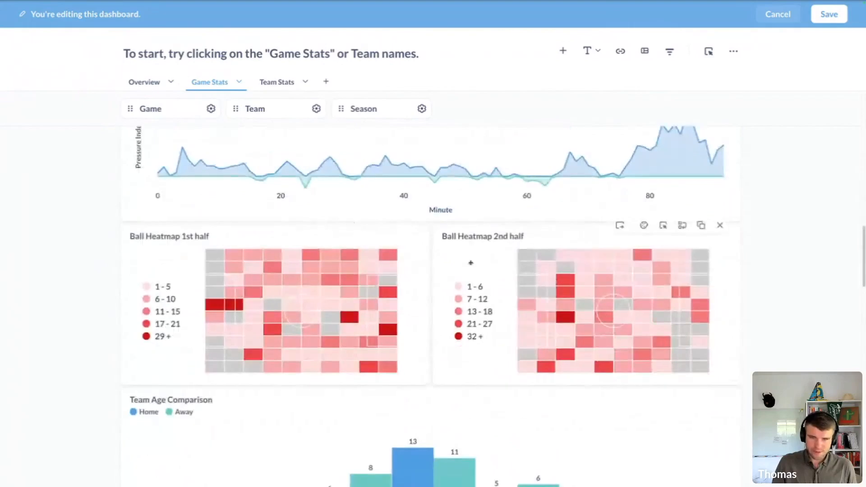
scroll(372, 288, down, 4)
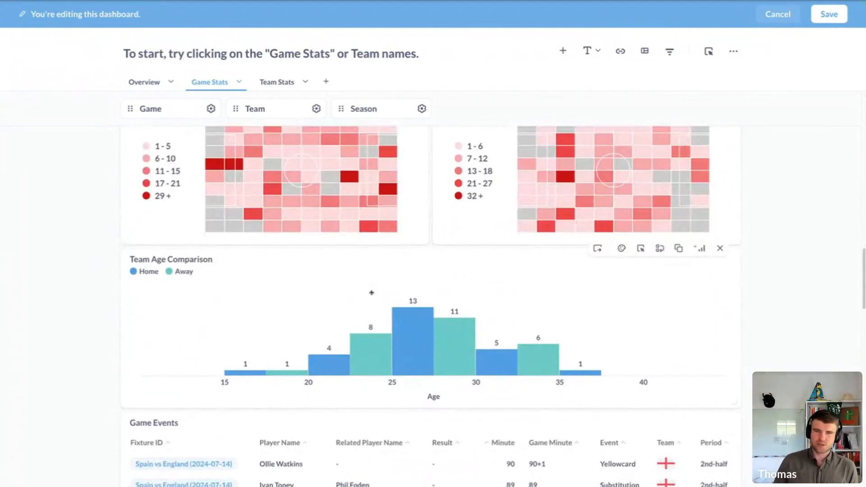
Review the display settings of the home versus away statistics chart, including its stacking and goal line, and close them
scroll(372, 293, up, 10)
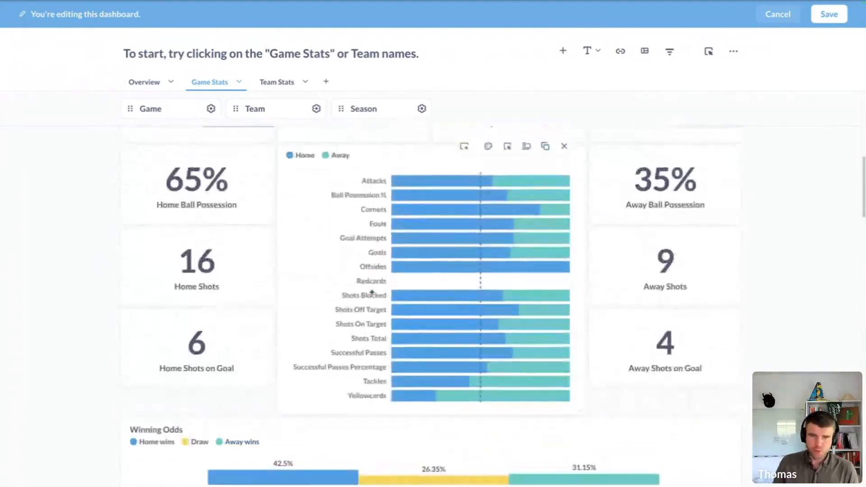
scroll(372, 292, up, 1)
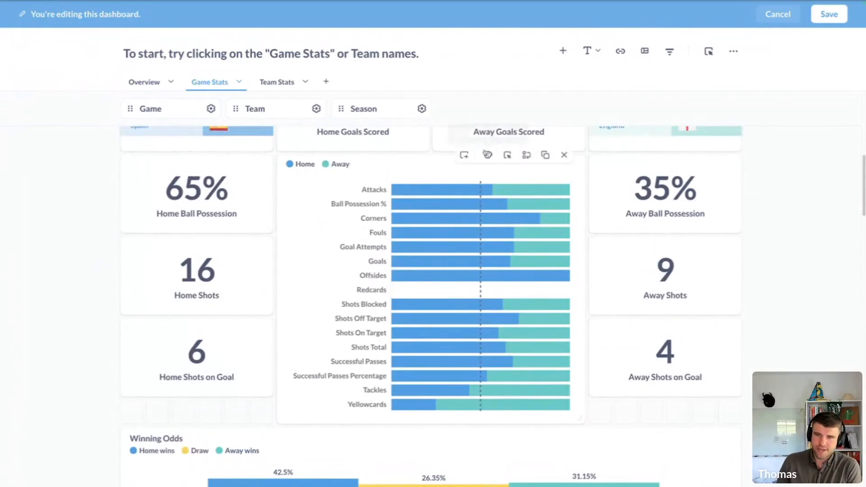
click(488, 155)
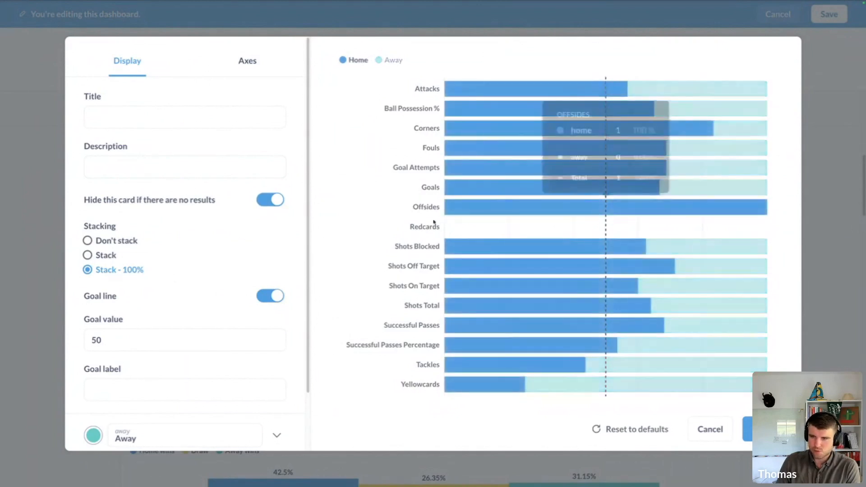
click(763, 429)
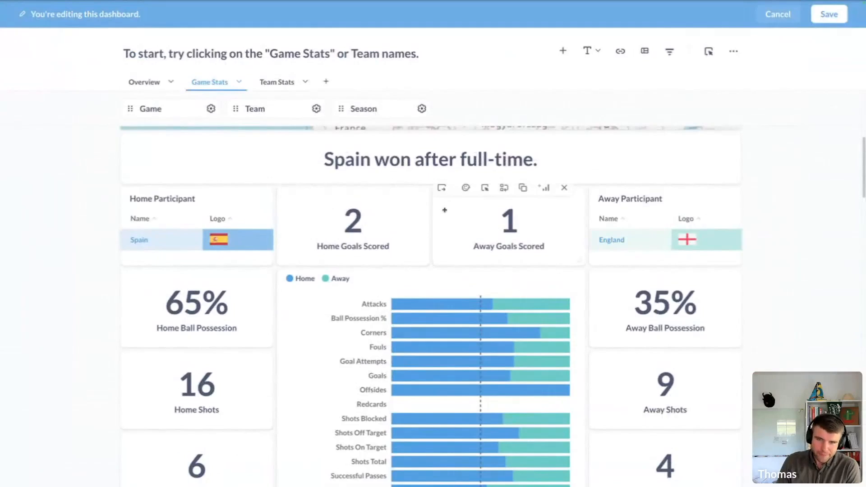
Look over the possession, shots and Winning Odds cards around the comparison chart, ending at the start of Game Stats
scroll(444, 211, down, 3)
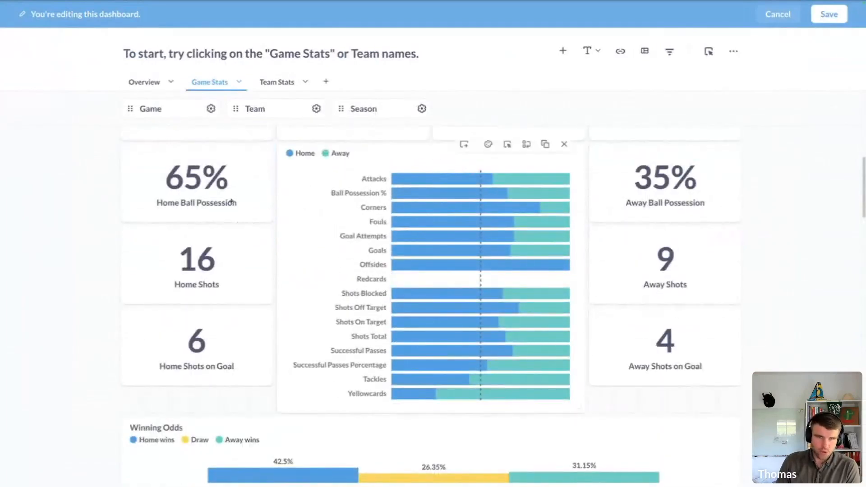
scroll(526, 299, down, 3)
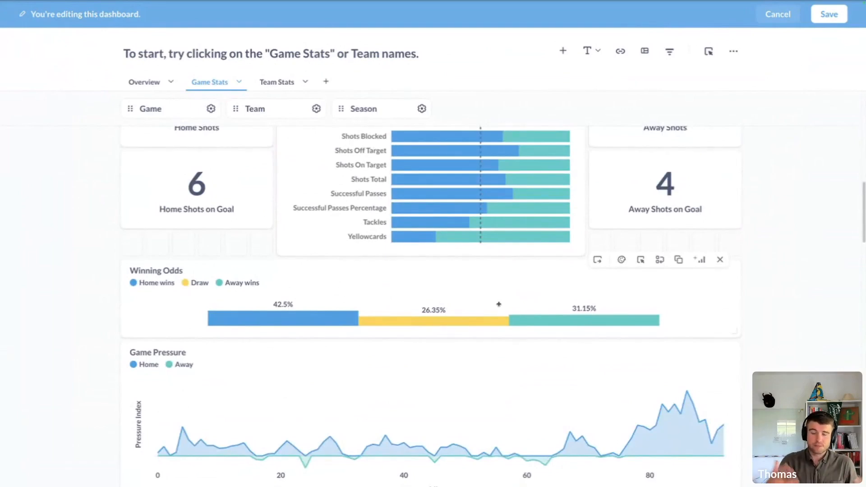
scroll(499, 304, up, 1)
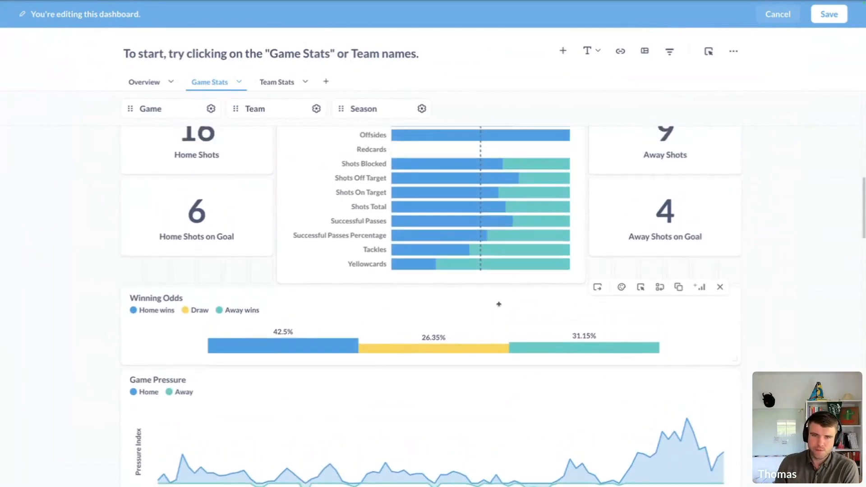
scroll(683, 274, up, 1)
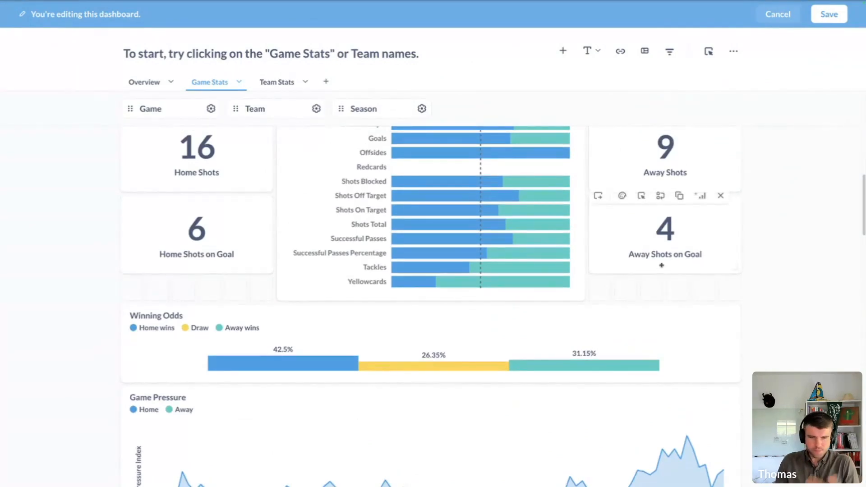
scroll(597, 294, up, 1)
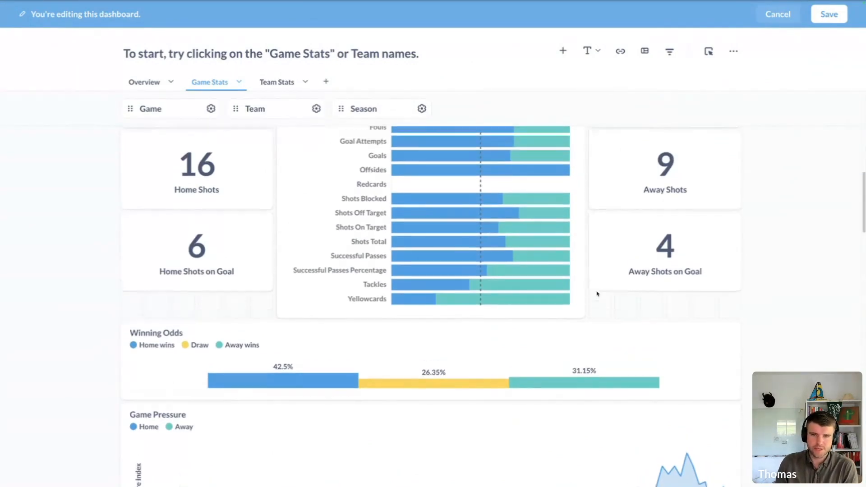
scroll(597, 294, up, 5)
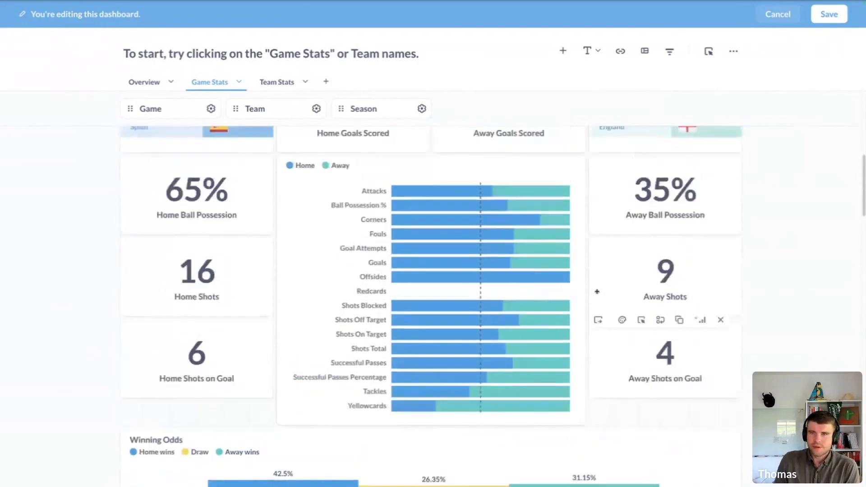
scroll(597, 292, up, 6)
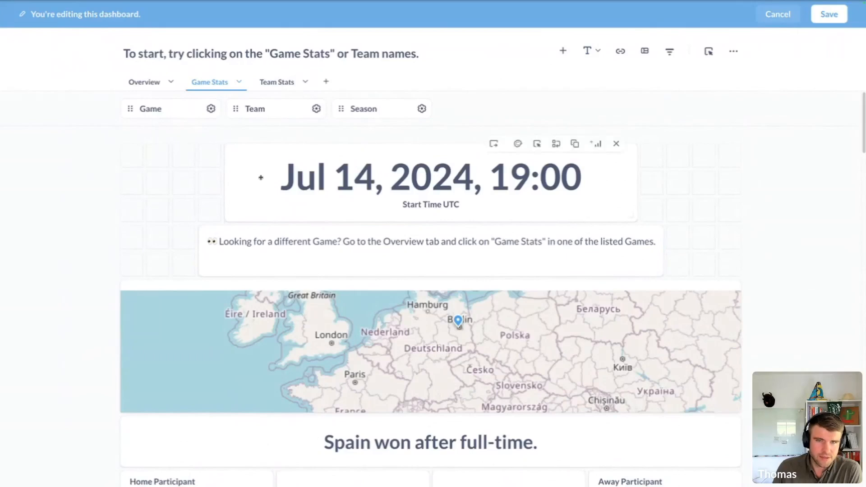
Review the Season, Game and Team filters, including the linked filters of Game and Team, and leave dashboard editing without saving
click(369, 113)
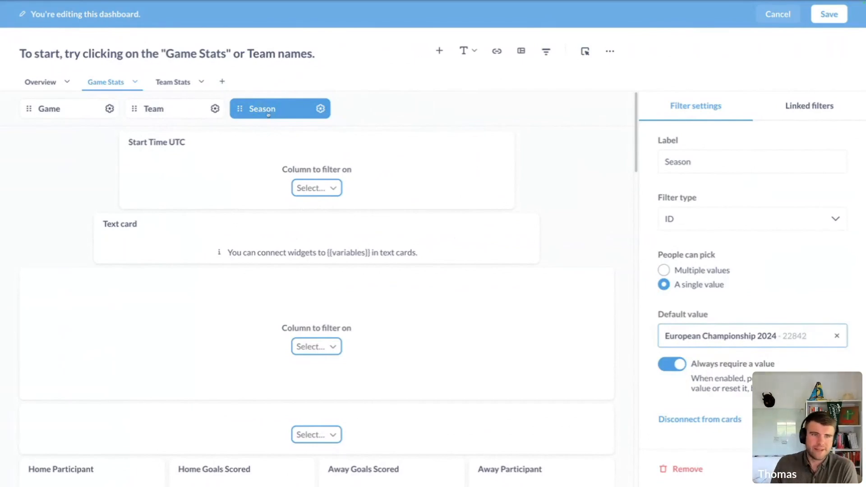
click(59, 113)
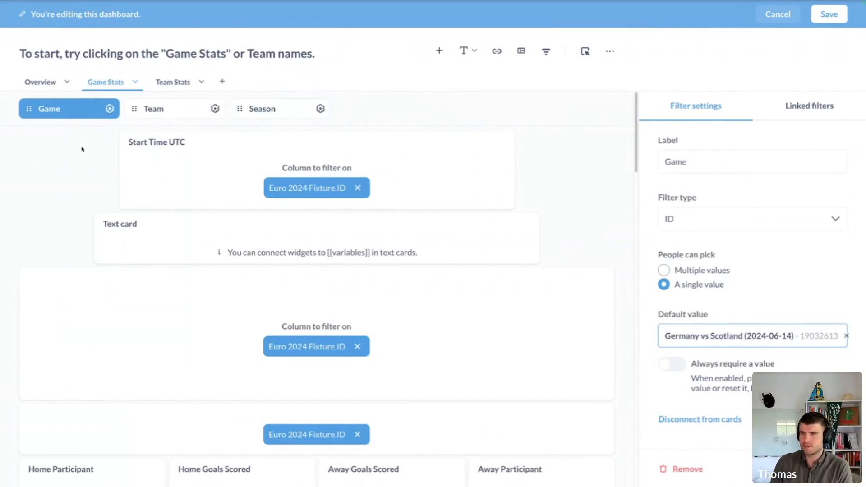
click(807, 111)
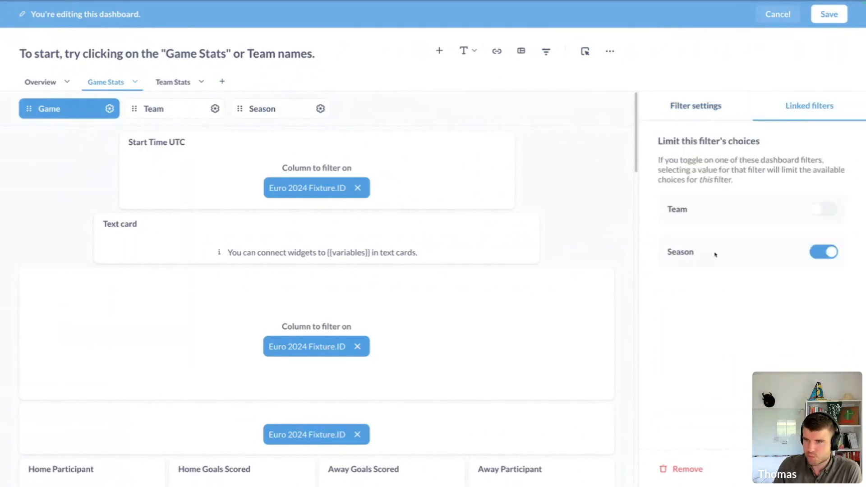
click(164, 113)
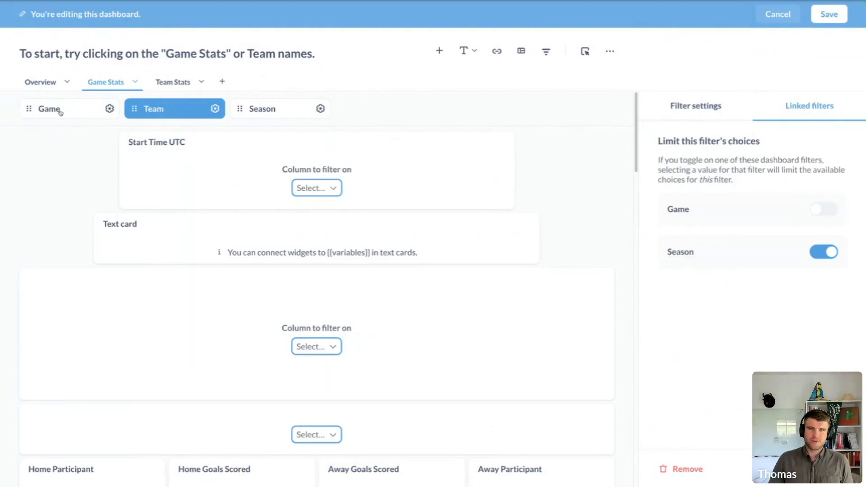
click(251, 108)
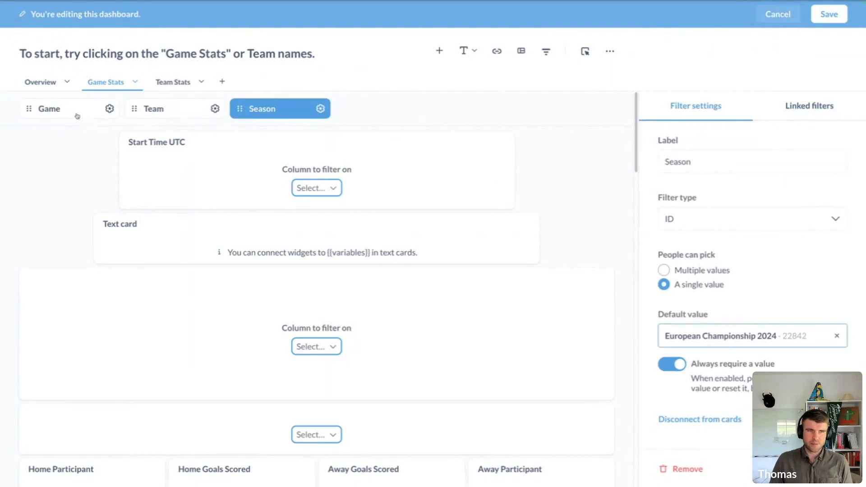
click(89, 115)
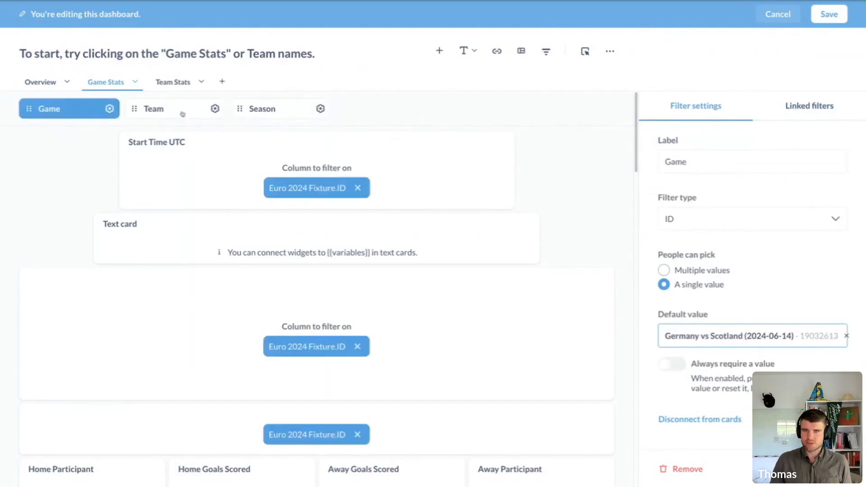
click(776, 16)
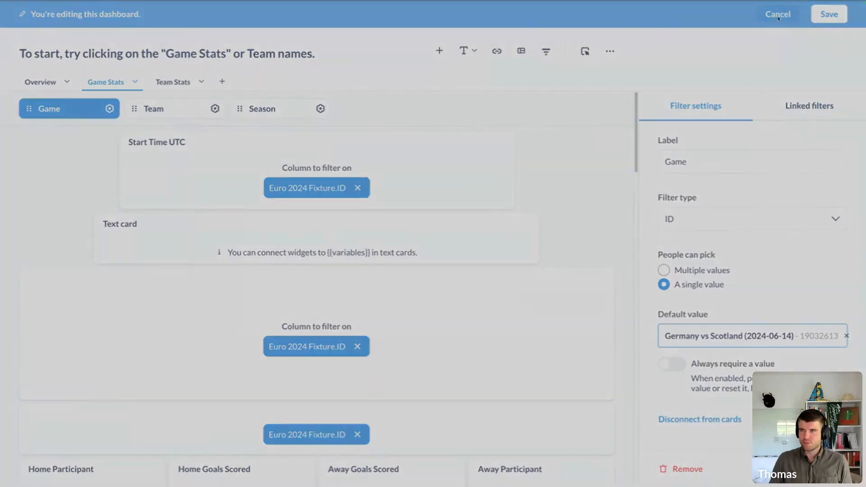
click(547, 279)
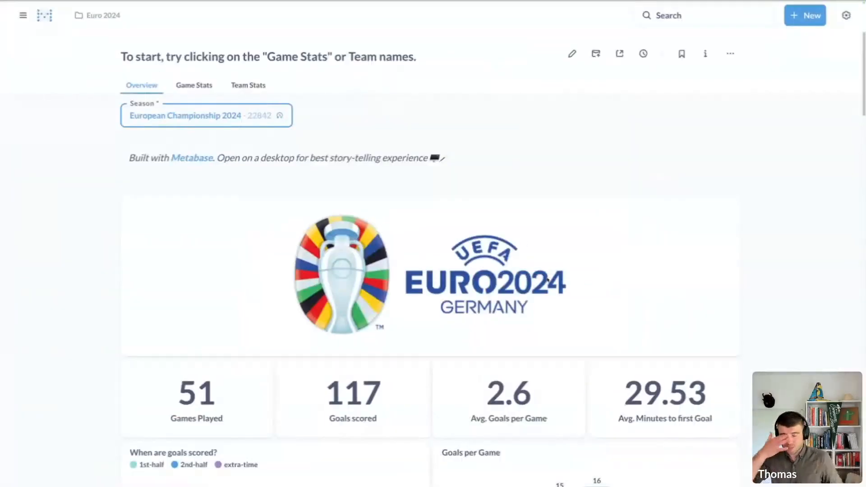
Go to Game Stats and browse the list of games offered by the Game filter
click(186, 86)
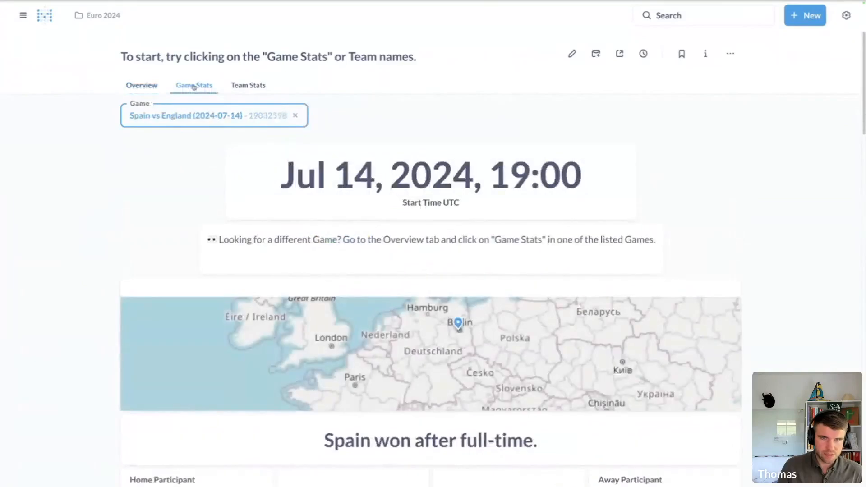
click(187, 119)
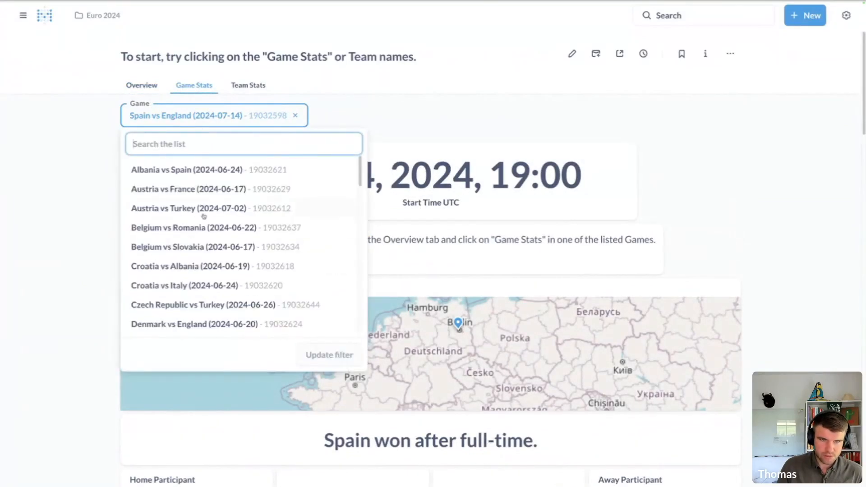
scroll(203, 219, down, 5)
scroll(204, 216, down, 5)
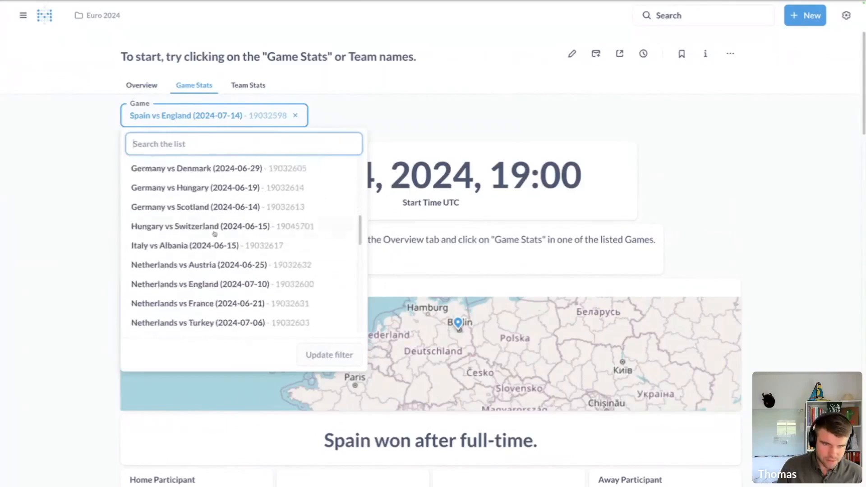
scroll(233, 268, down, 10)
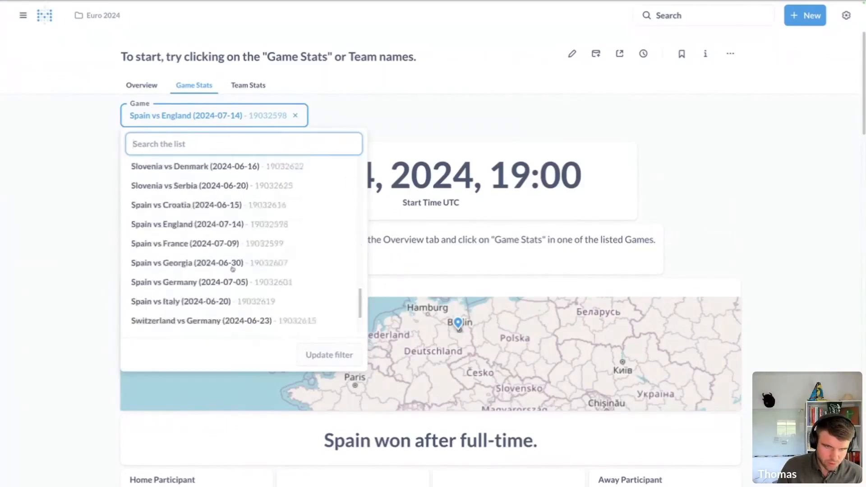
Return to Overview and set the Season filter to European Championship 2020
click(142, 86)
click(142, 85)
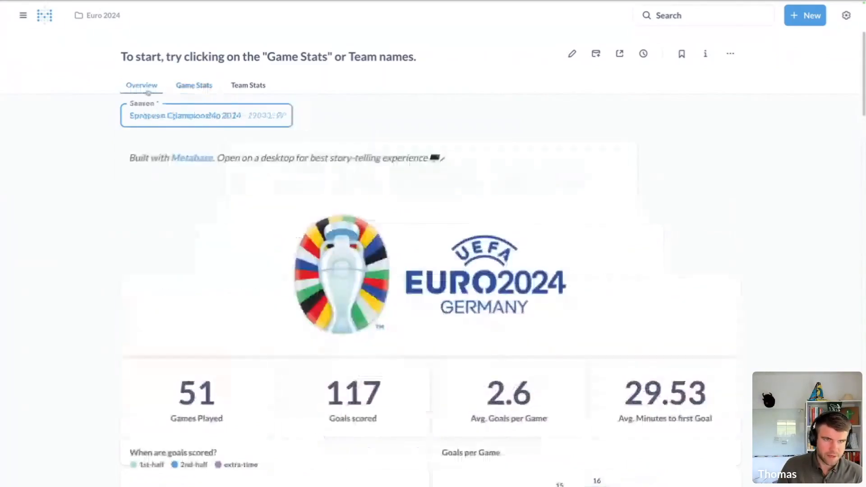
click(167, 120)
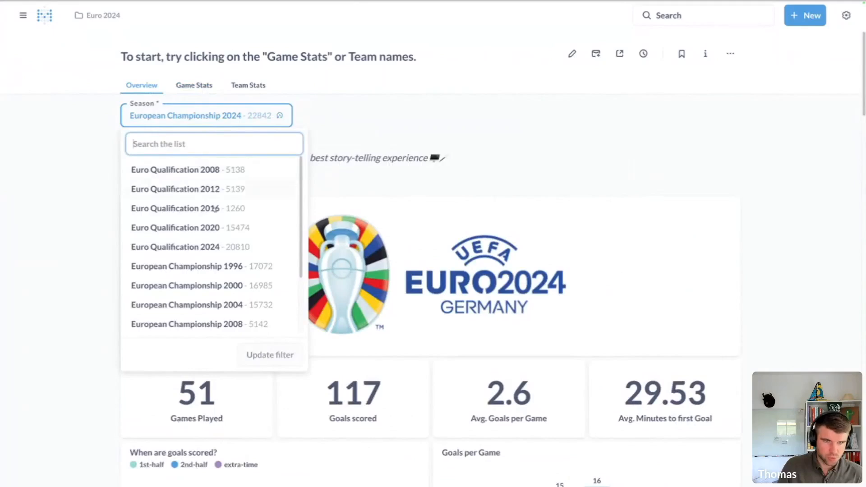
scroll(198, 315, down, 3)
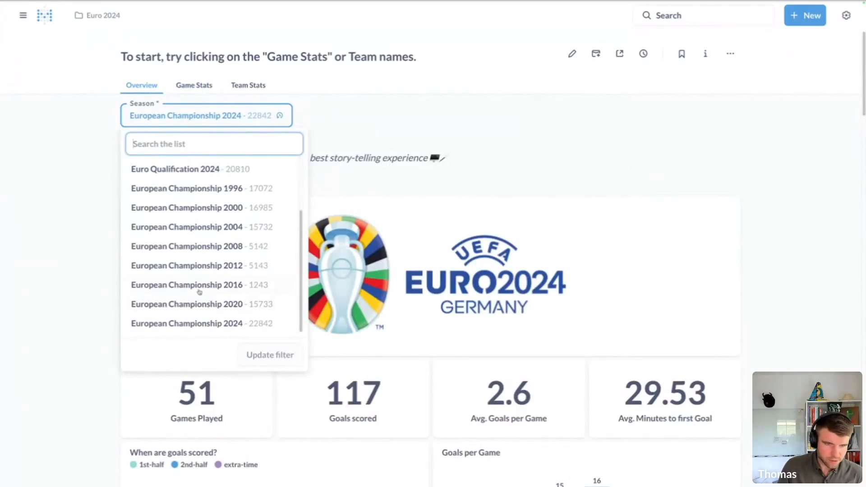
click(191, 304)
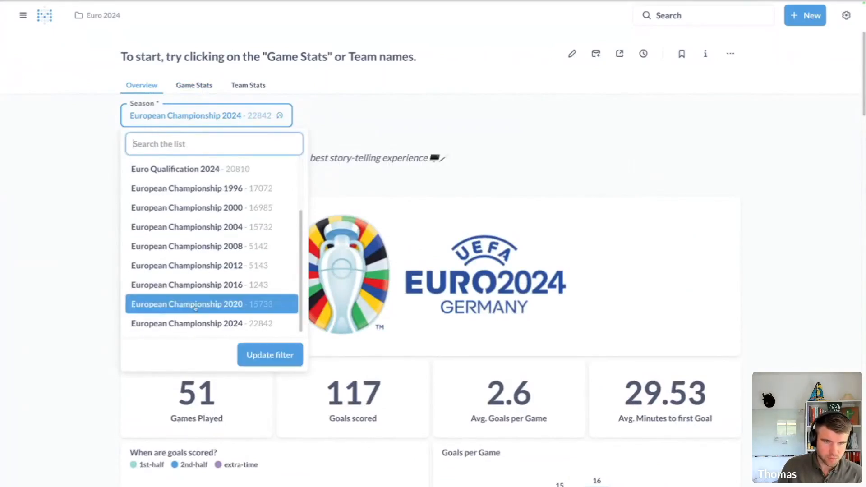
Clear the Game filter in Game Stats and browse the games it offers for the selected season
click(196, 88)
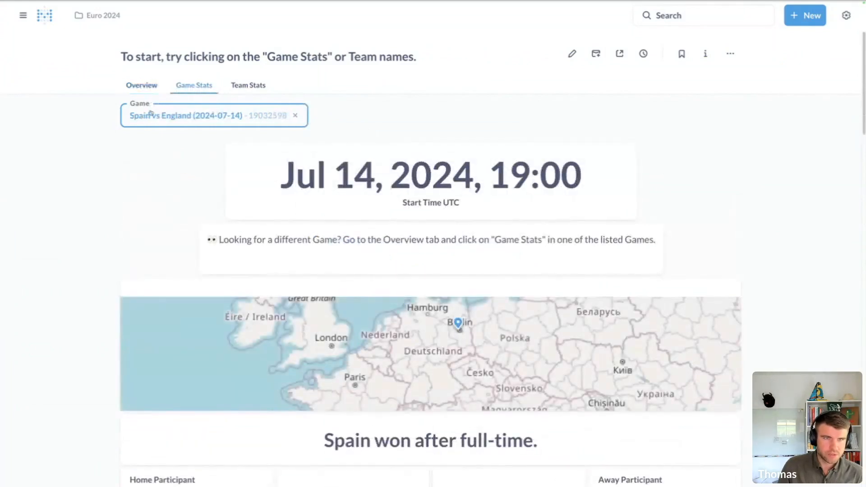
click(295, 116)
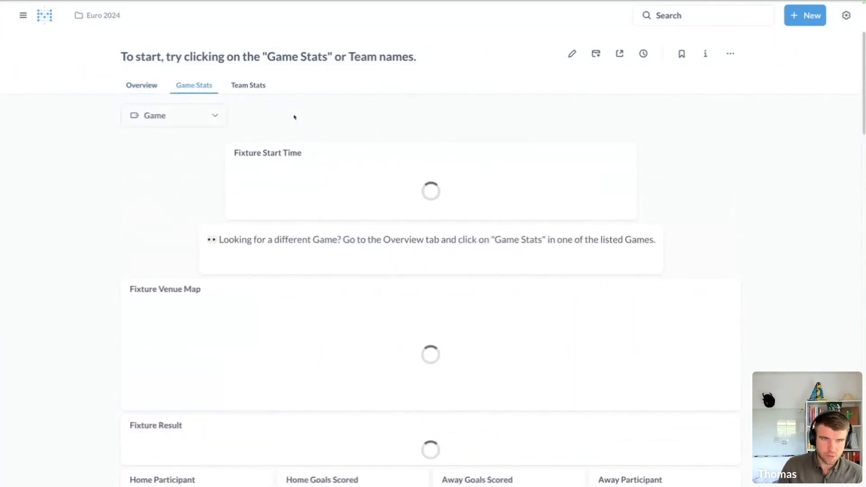
click(200, 116)
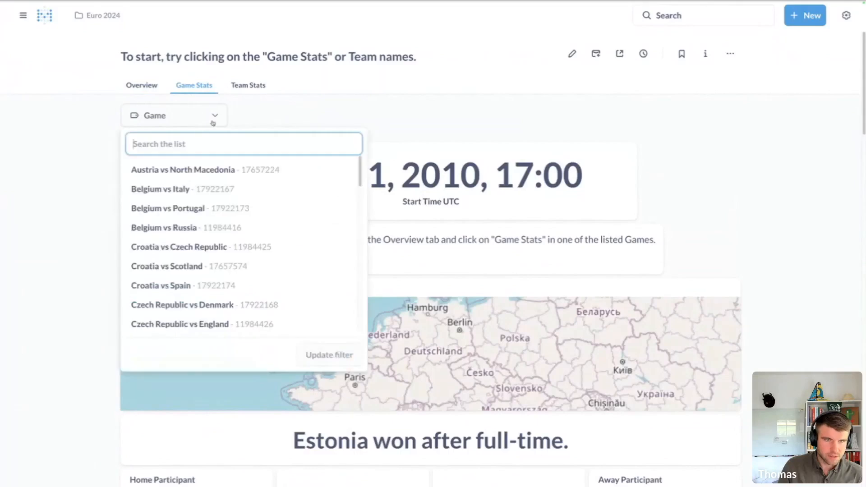
scroll(162, 248, down, 3)
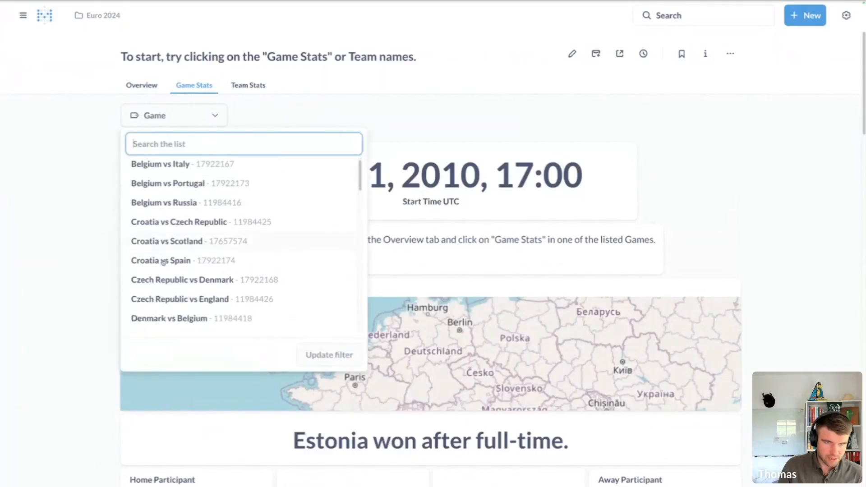
scroll(163, 261, down, 10)
scroll(165, 258, up, 12)
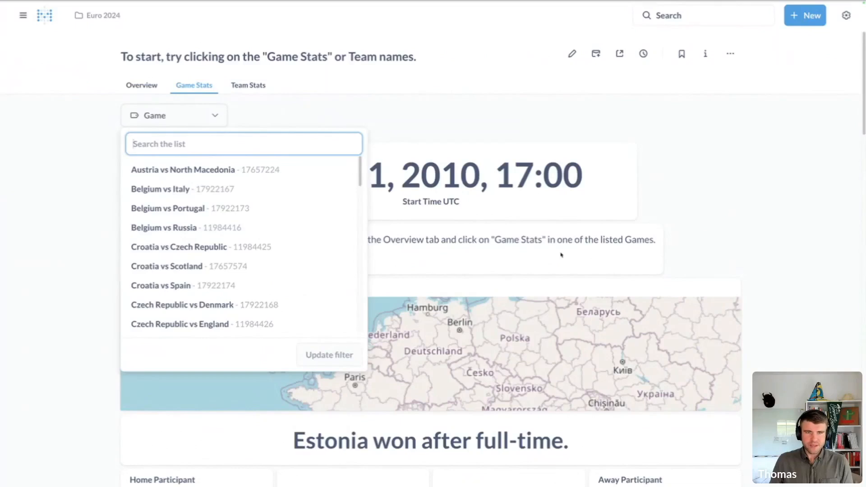
Switch from Metabase to the presentation slides
key(ctrl+Left)
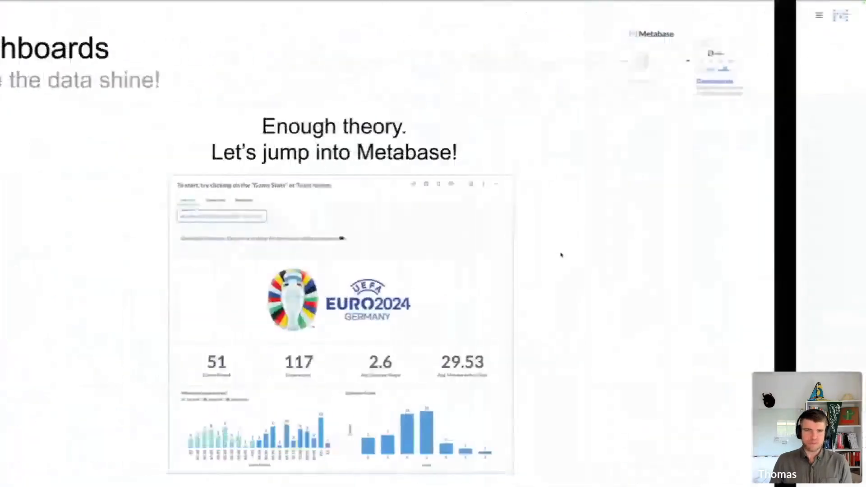